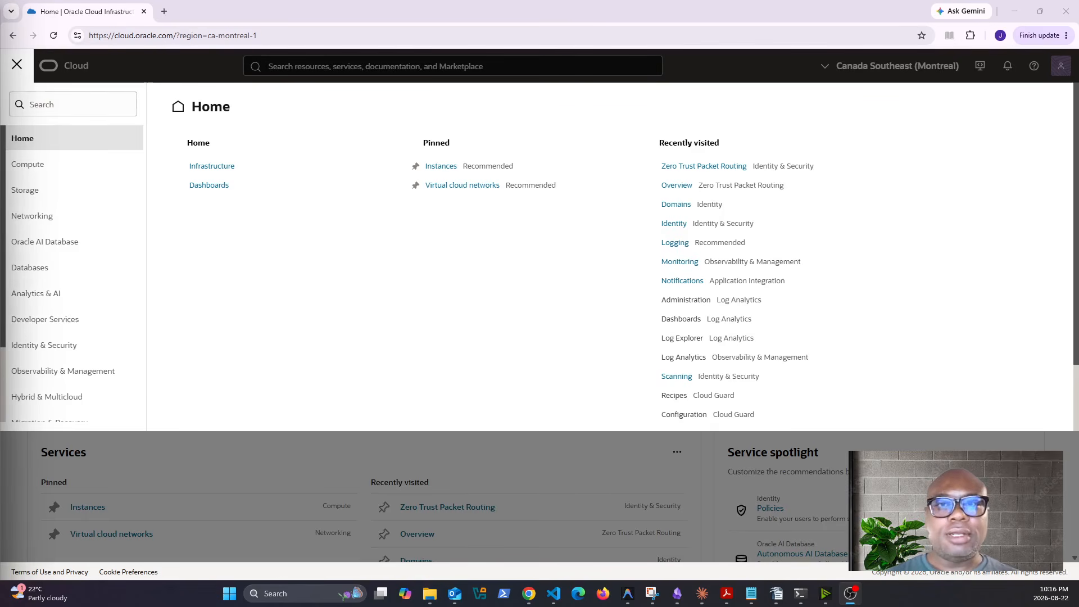
# Step: Open the Zero Trust Packet Routing overview under Identity & Security and review its introduction and getting-started information
pyautogui.hotkey('alt', 'Tab')
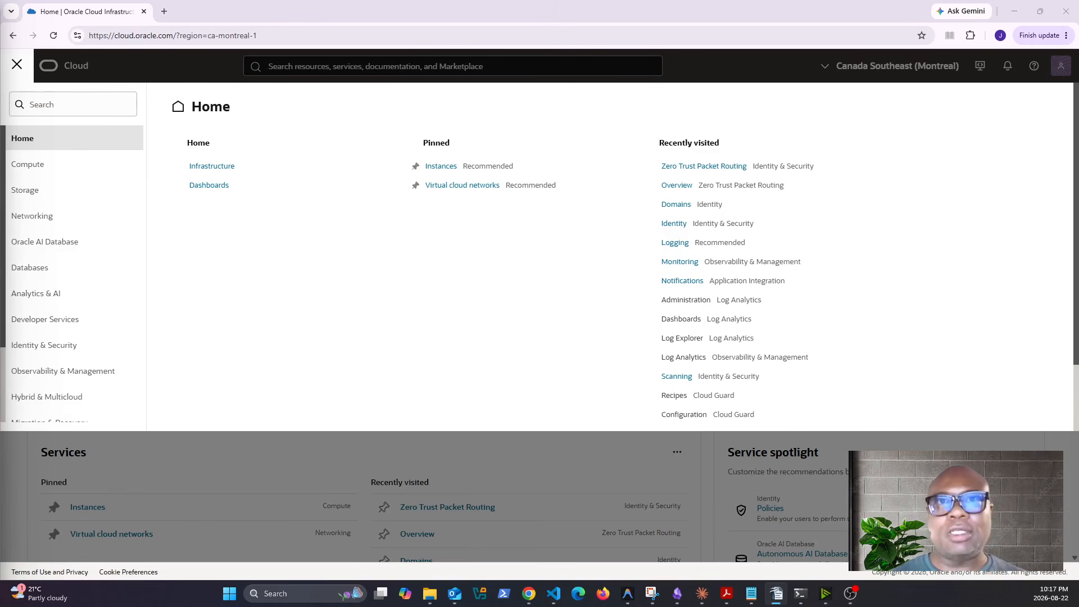
pyautogui.click(71, 346)
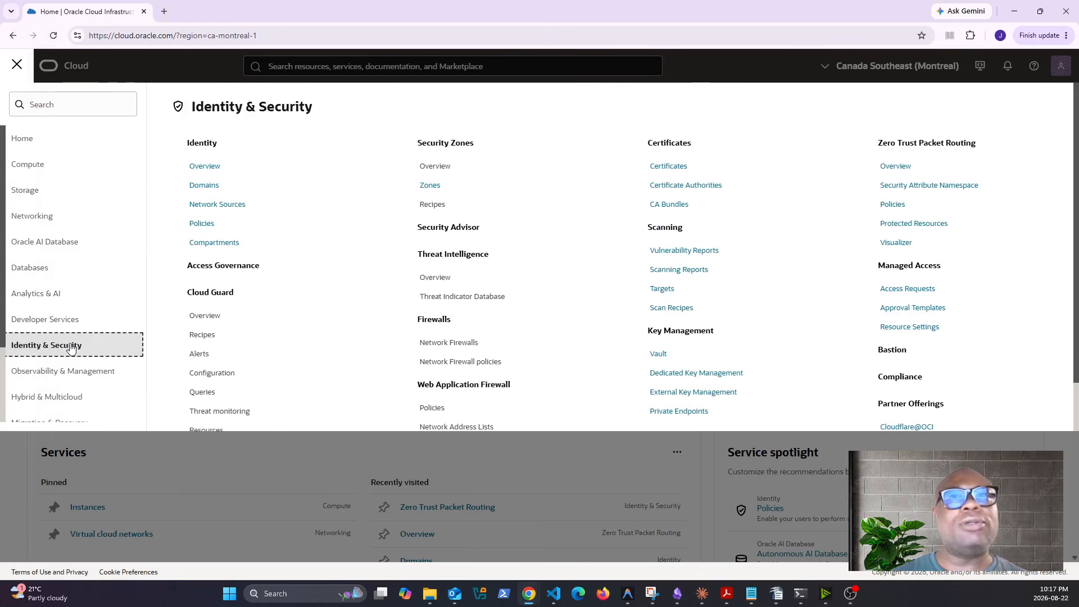
pyautogui.click(916, 147)
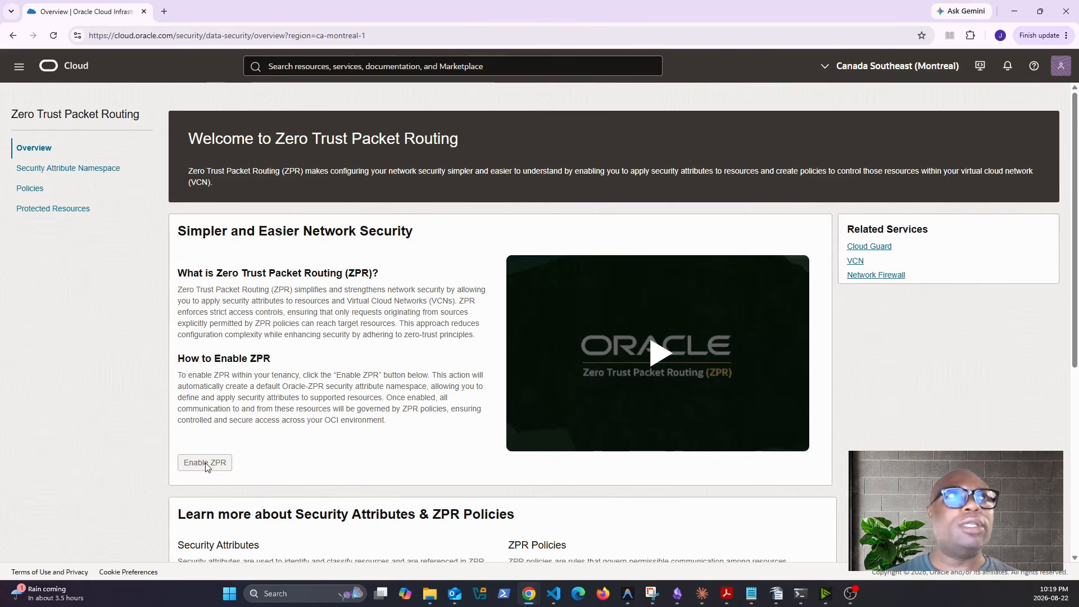
pyautogui.scroll(-3, 329, 454)
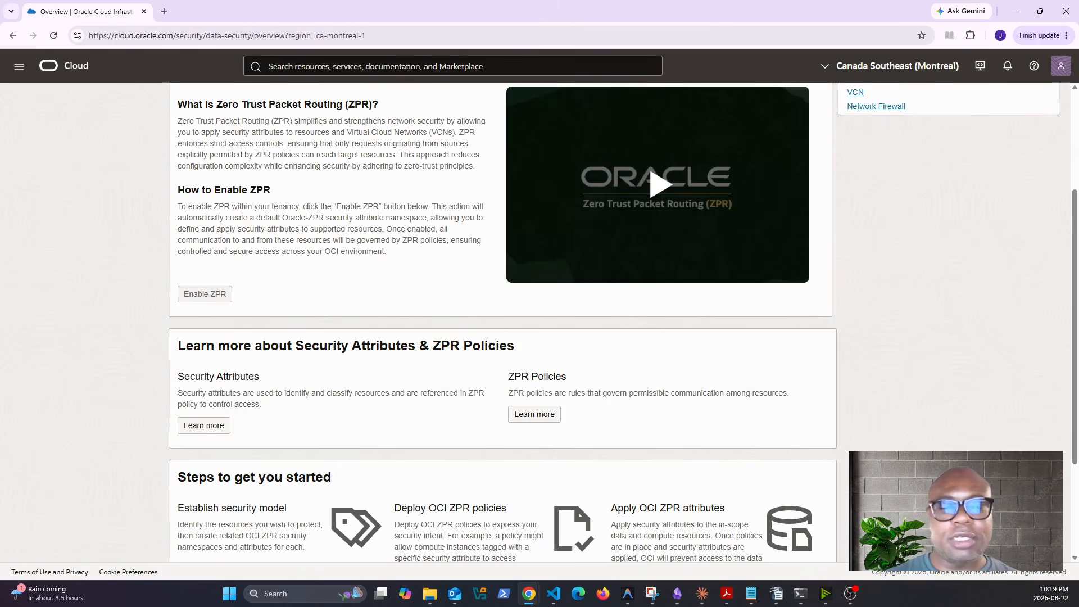
pyautogui.scroll(3, 501, 285)
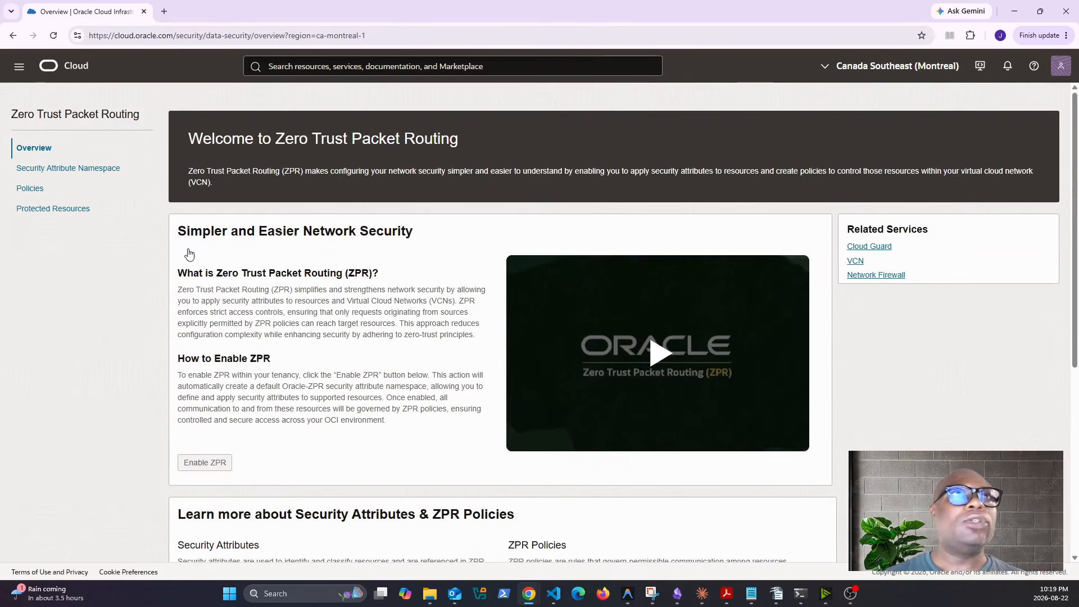
# Step: Start a new security attribute namespace in the root compartment and name it ocisec-tiers
pyautogui.click(46, 170)
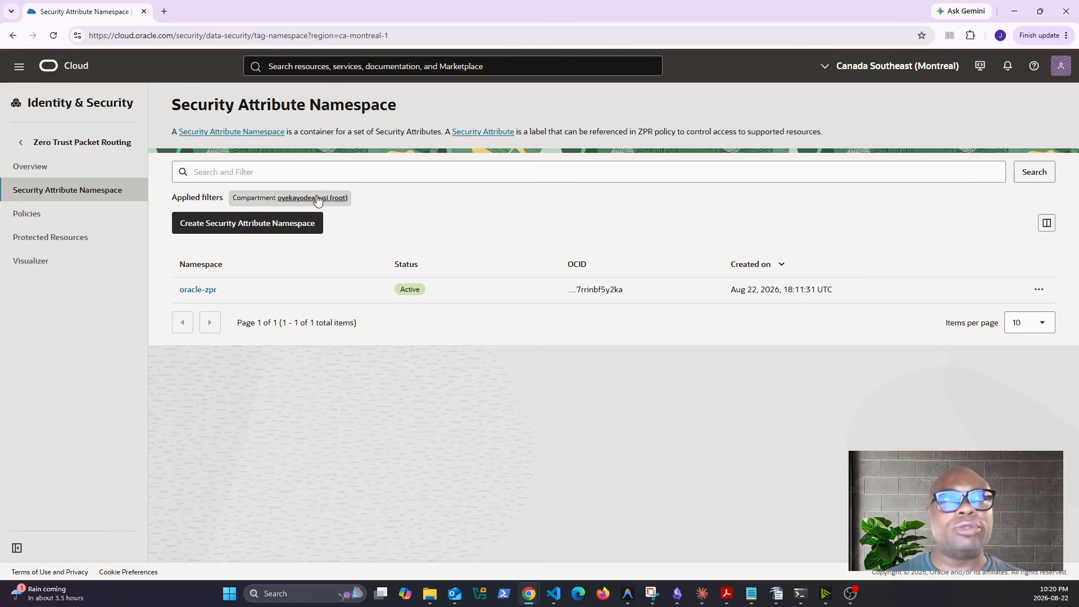
pyautogui.click(259, 225)
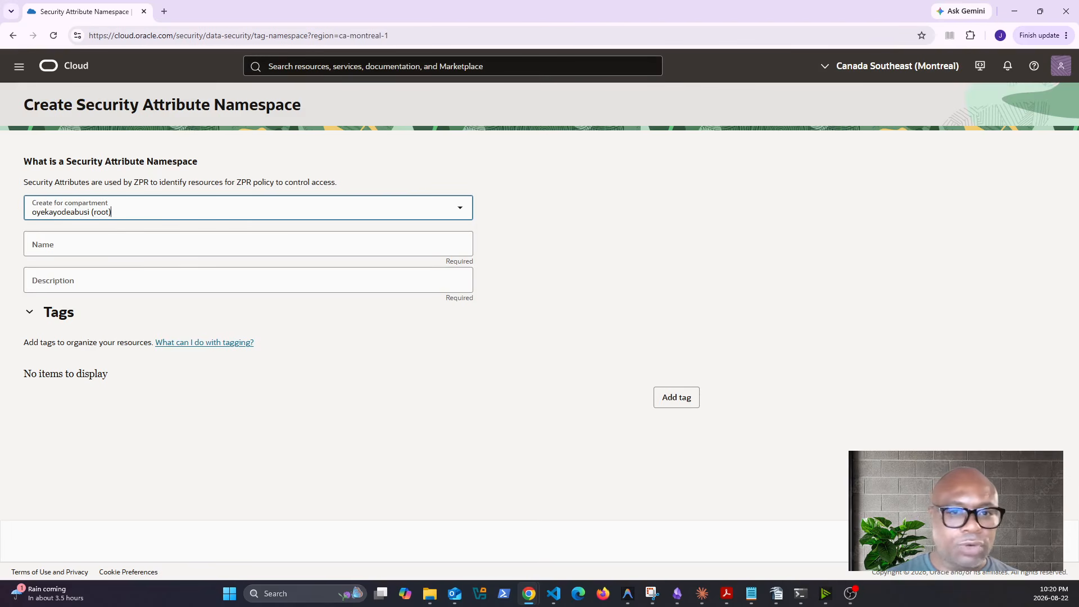
pyautogui.hotkey('alt', 'Tab')
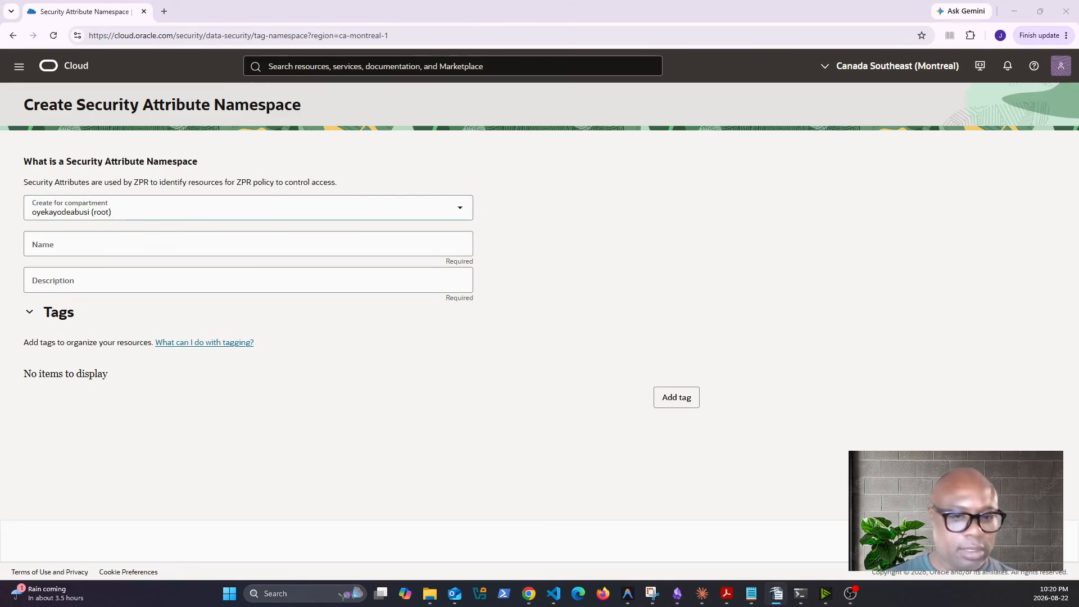
pyautogui.click(91, 244)
pyautogui.write('oci-sec-tiers')
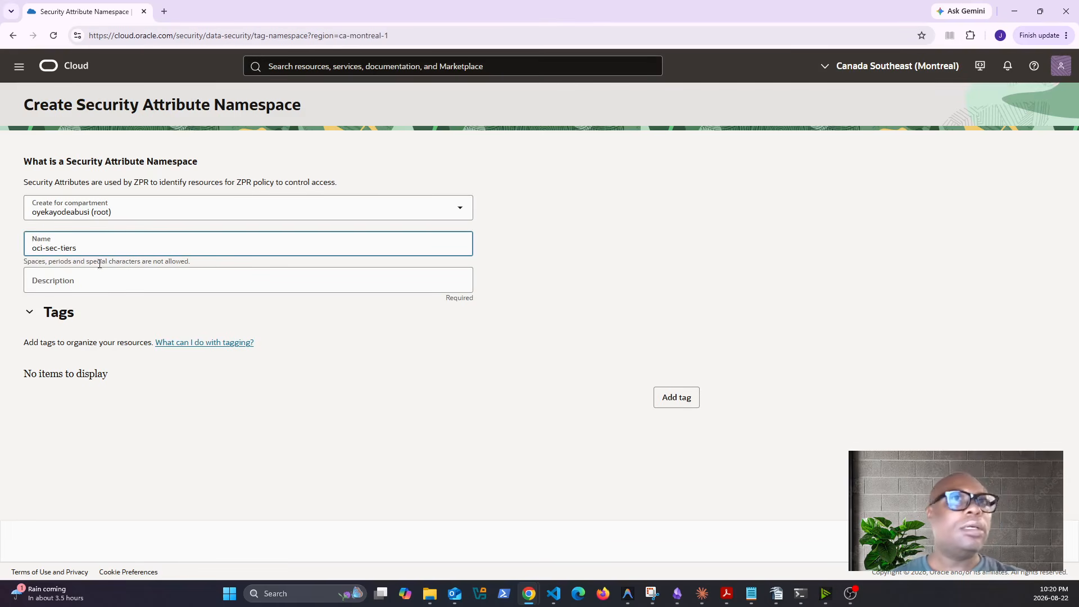
pyautogui.click(48, 248)
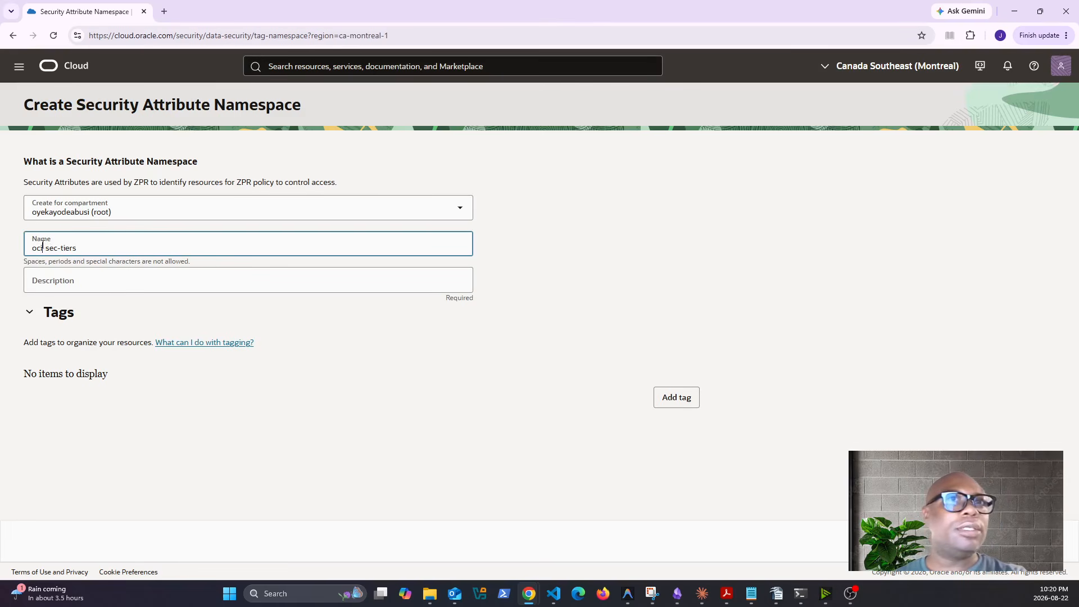
pyautogui.press('BackSpace')
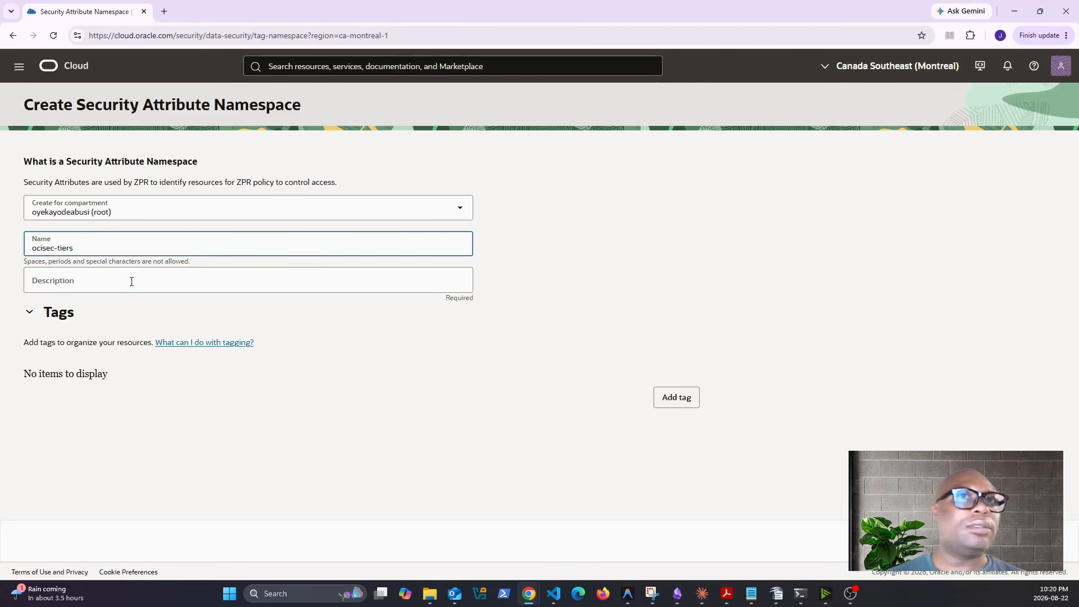
# Step: Set the namespace description to "Application tier labels for ZPR enforcement" and try to create the namespace
pyautogui.hotkey('alt', 'Tab')
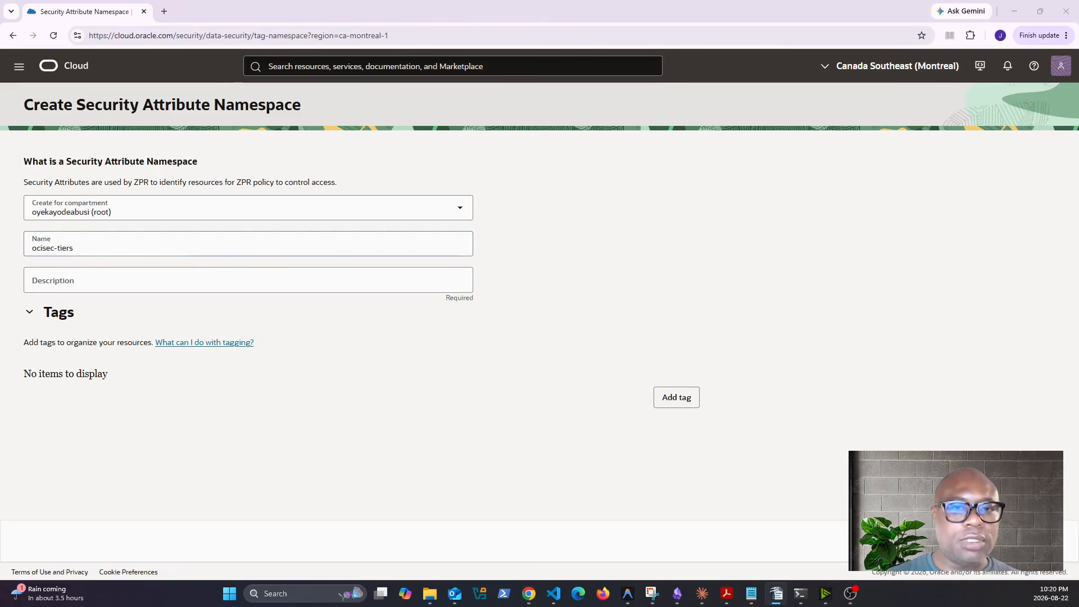
pyautogui.click(101, 286)
pyautogui.write('Application tier labels for ZPR enforcement')
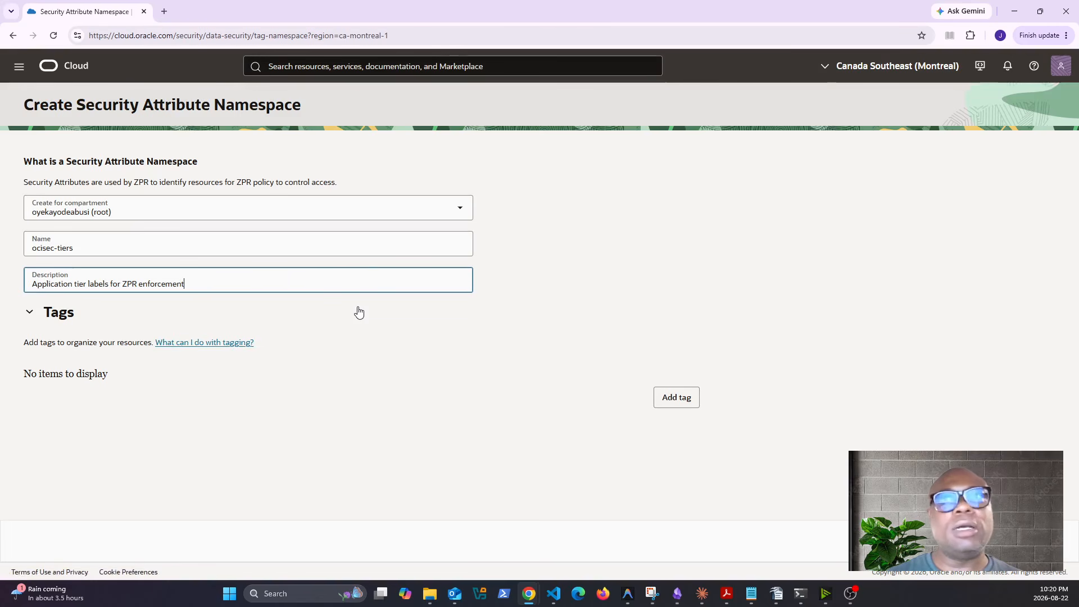
pyautogui.click(1037, 541)
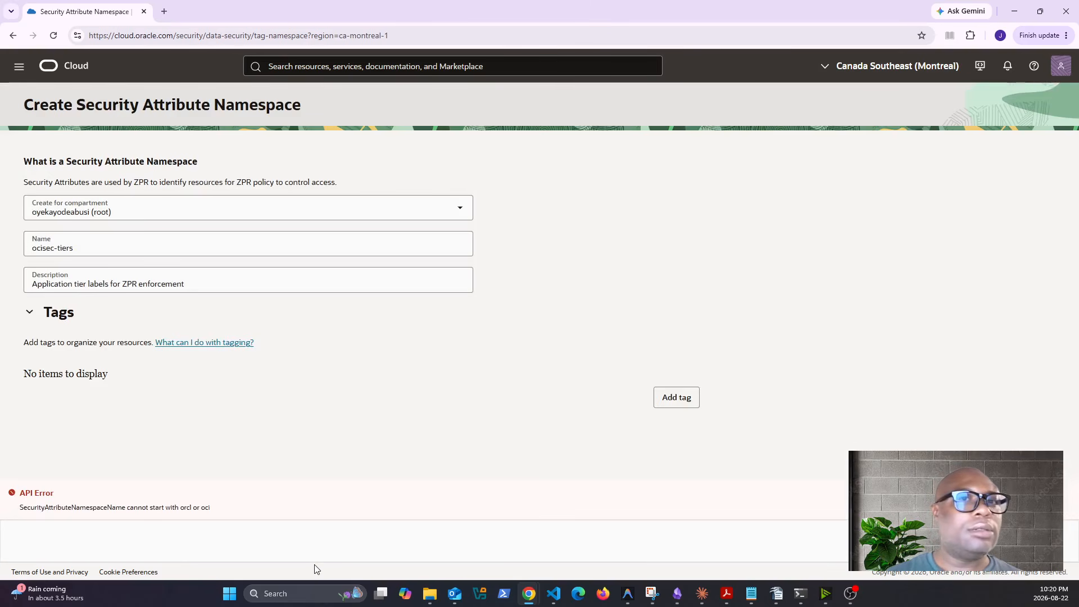
# Step: Change the namespace name to testocisec-tiers and create the namespace
pyautogui.click(37, 249)
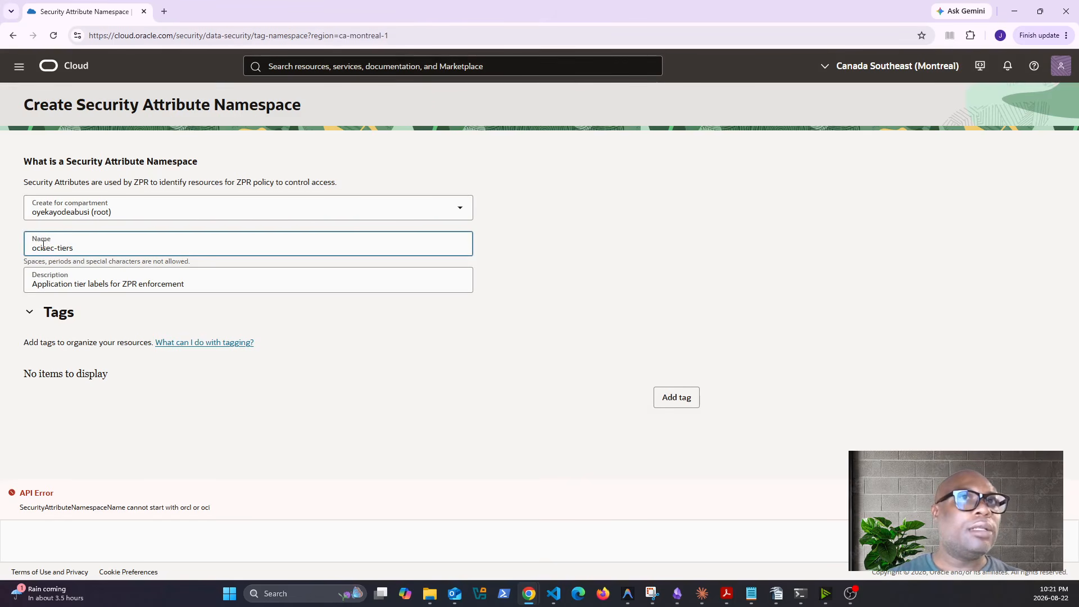
pyautogui.write('test')
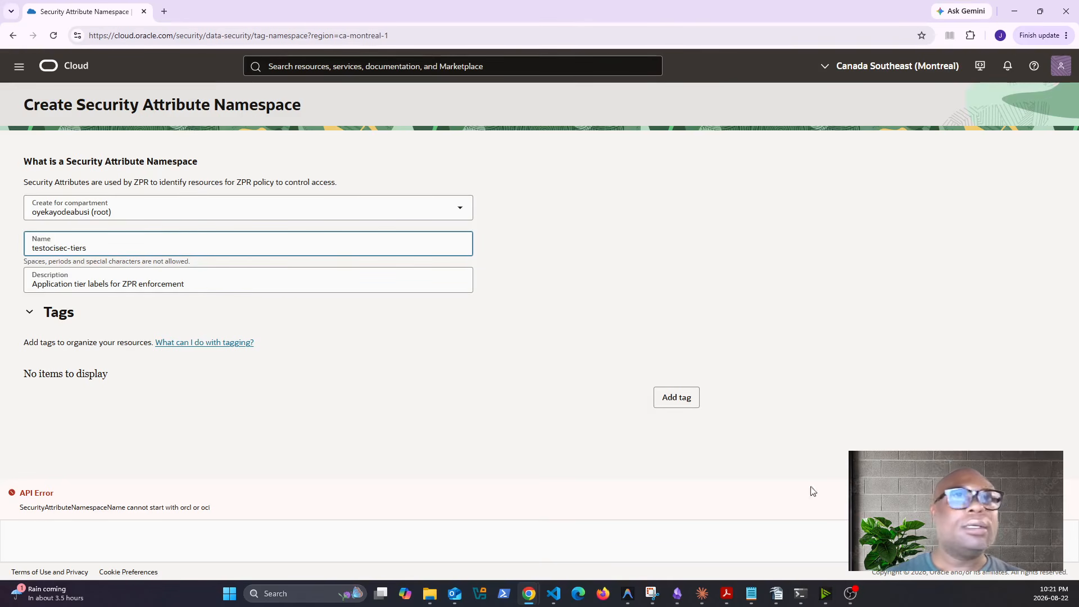
pyautogui.click(1036, 542)
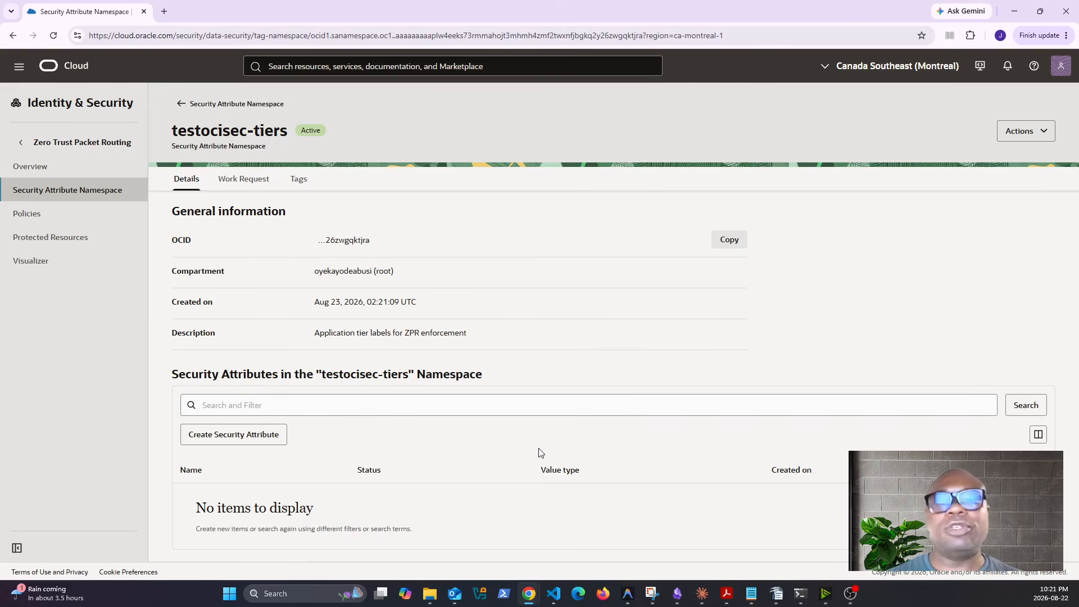
# Step: Start a security attribute named Tier in the testocisec-tiers namespace with the description "Application tier label — web, app, db, admin"
pyautogui.hotkey('alt', 'Tab')
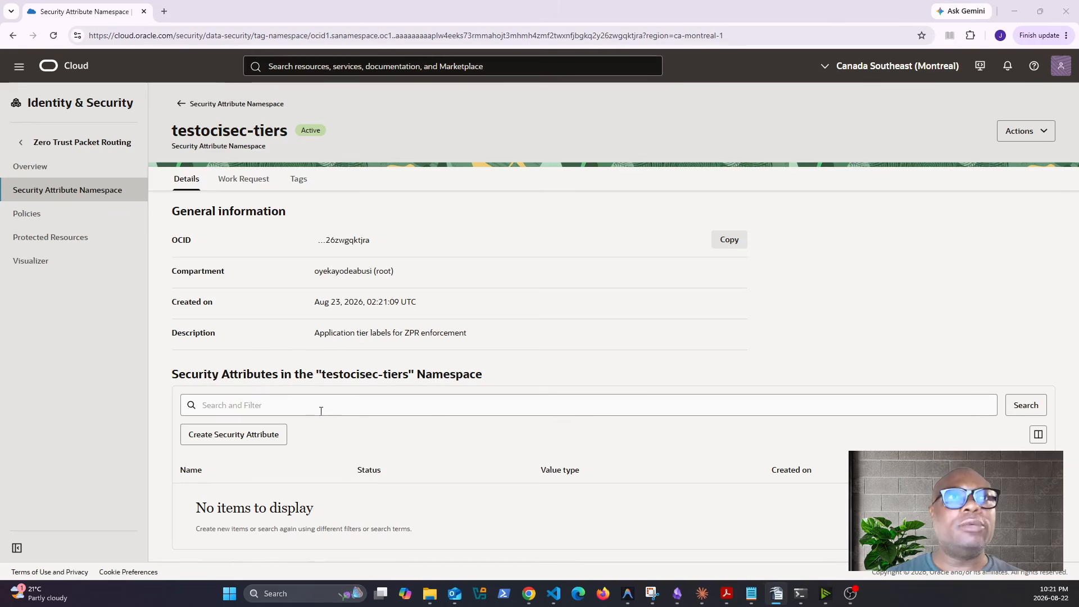
pyautogui.click(255, 439)
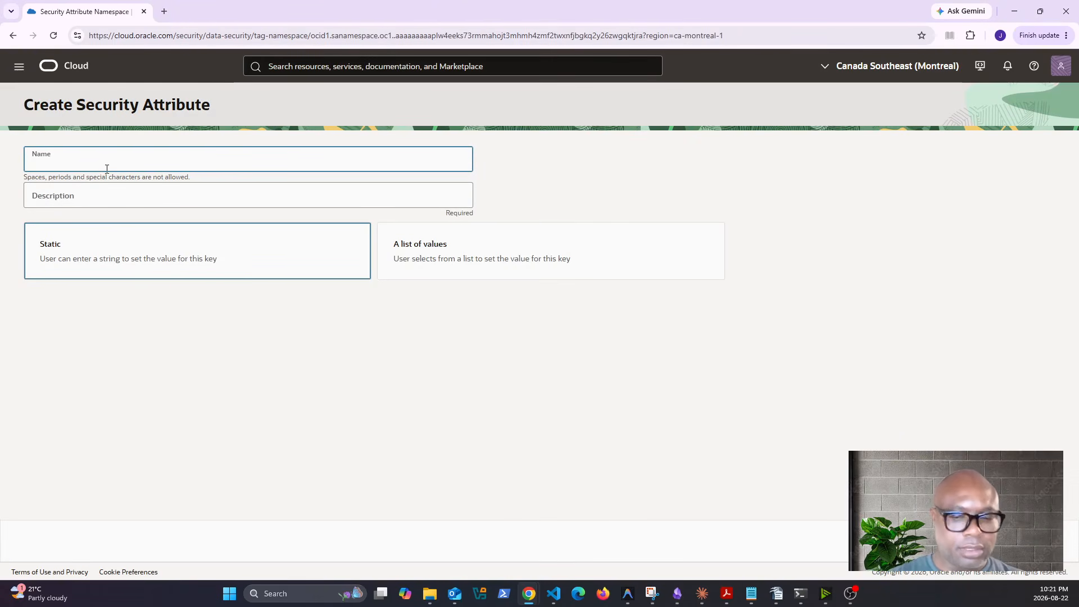
pyautogui.write('Tier')
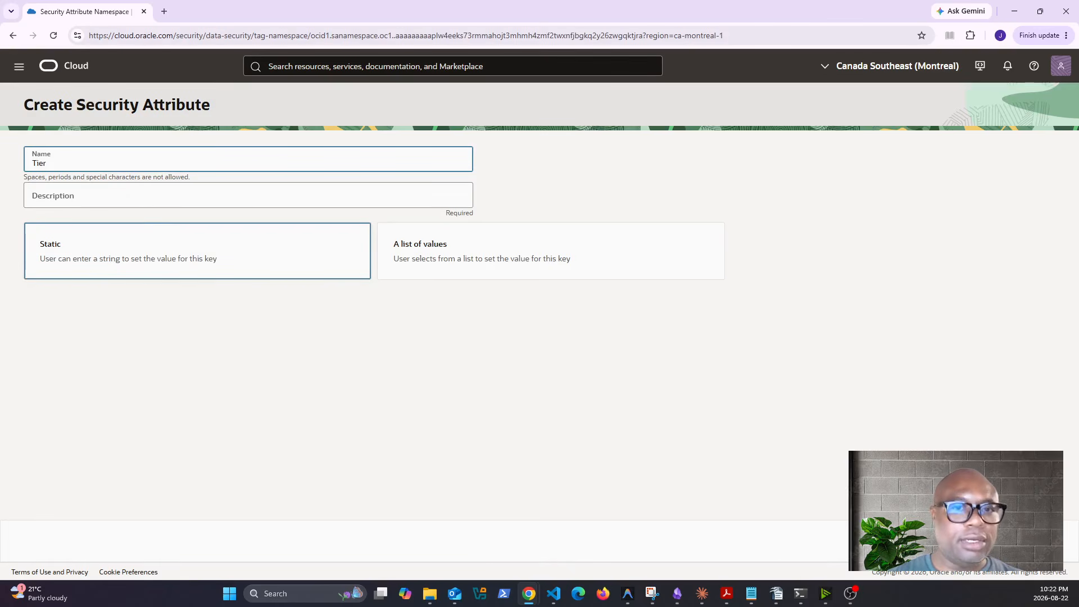
pyautogui.hotkey('alt', 'Tab')
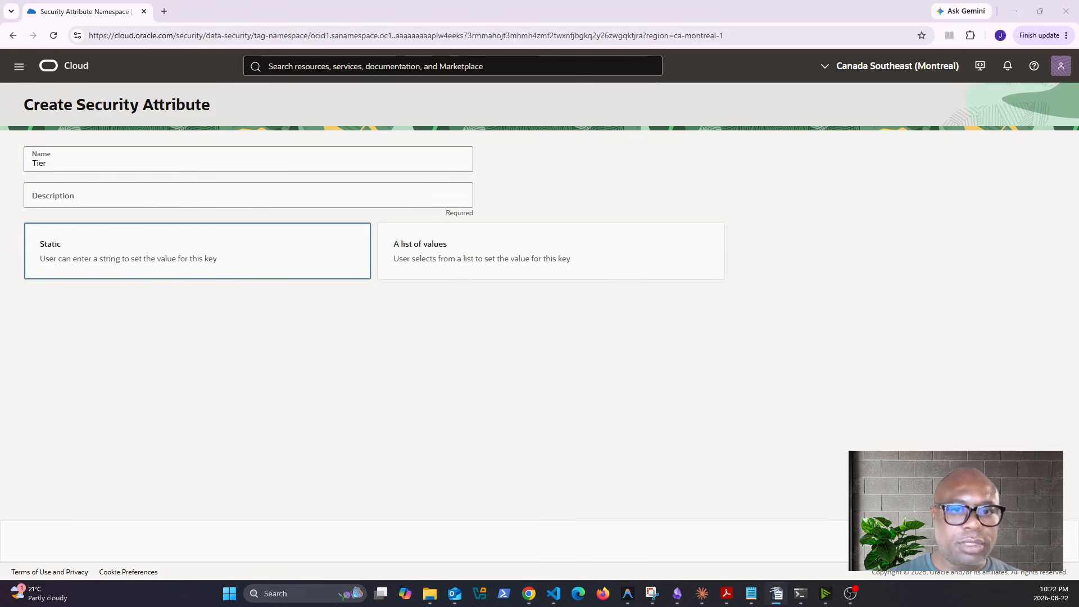
pyautogui.click(104, 197)
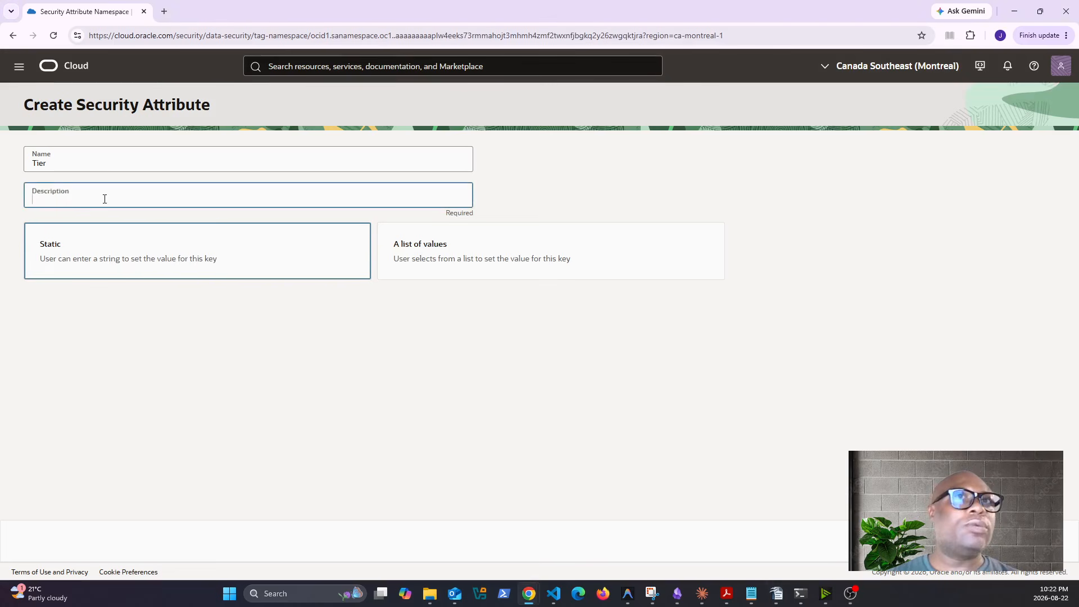
pyautogui.write('Application tier label — web, app, db, admin')
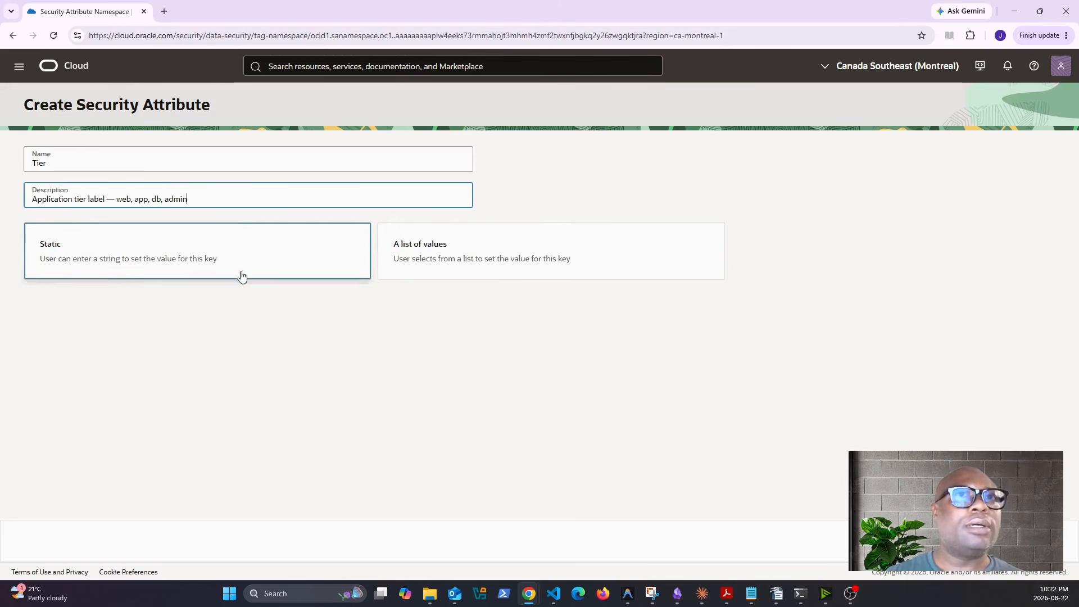
# Step: Make the attribute a list of values and enter "Application tier label — web, app, db, admin" as its values
pyautogui.click(428, 257)
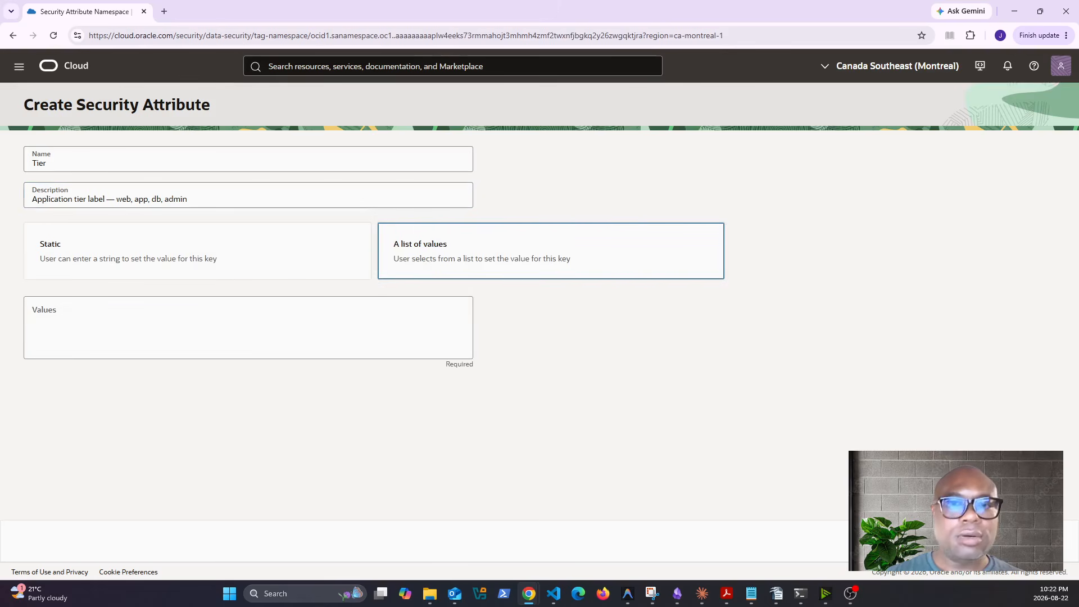
pyautogui.hotkey('alt', 'Tab')
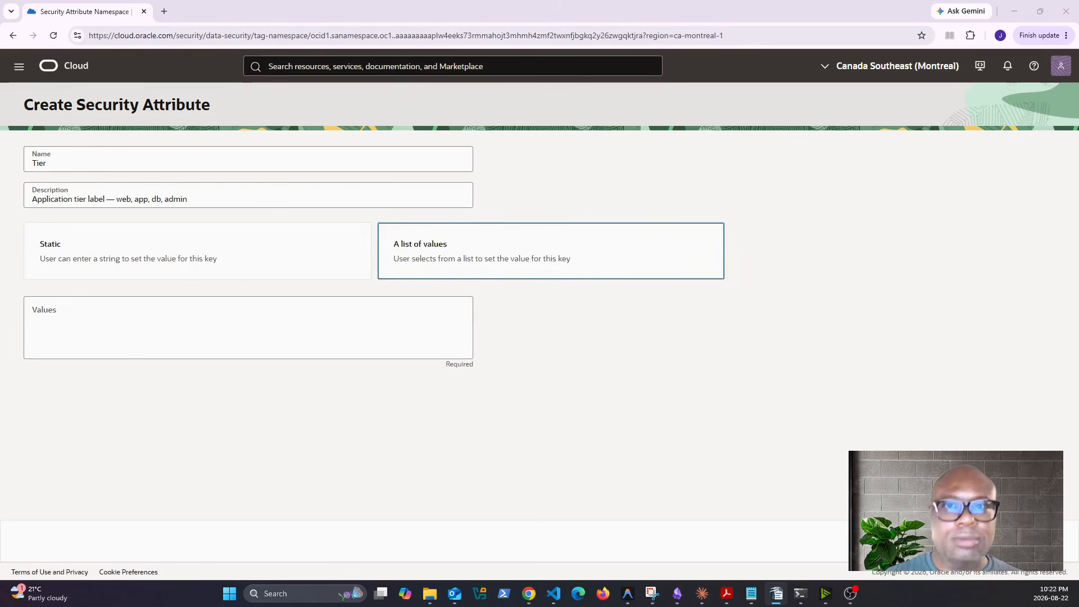
pyautogui.hotkey('alt', 'Tab')
pyautogui.click(69, 328)
pyautogui.write('Application tier label — web, app, db, admin')
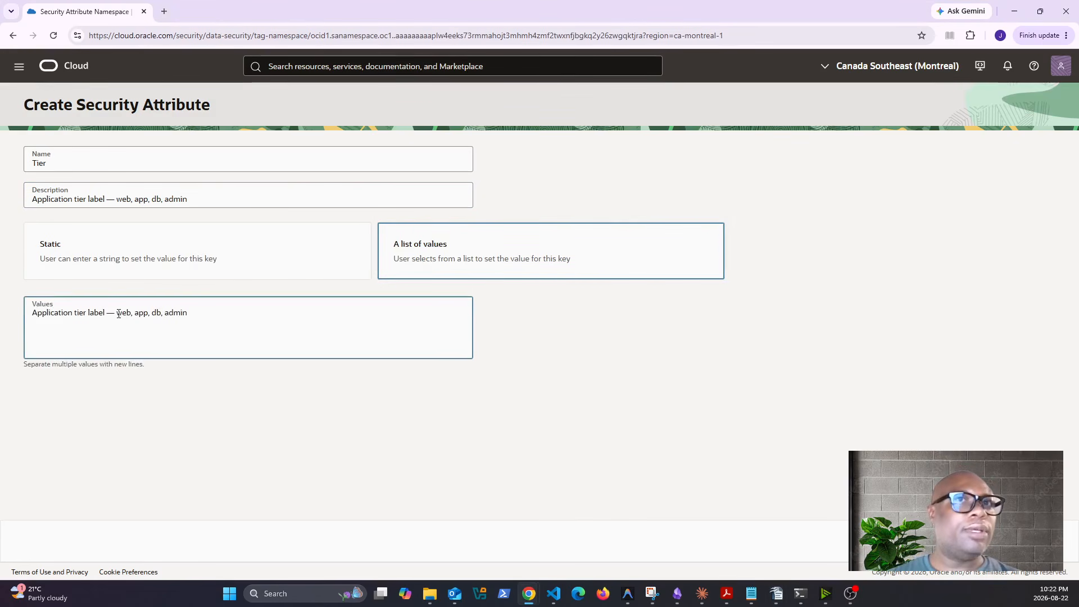
# Step: Remove the leading "Application tier label —" text in front of web in the attribute's values
pyautogui.click(117, 312)
pyautogui.press('BackSpace')
pyautogui.press('BackSpace')
pyautogui.press('BackSpace')
pyautogui.press('BackSpace')
pyautogui.press('BackSpace')
pyautogui.press('BackSpace')
pyautogui.press('BackSpace')
pyautogui.press('BackSpace')
pyautogui.press('BackSpace')
pyautogui.press('BackSpace')
pyautogui.press('BackSpace')
pyautogui.press('BackSpace')
pyautogui.press('BackSpace')
pyautogui.press('BackSpace')
pyautogui.press('BackSpace')
pyautogui.press('BackSpace')
pyautogui.press('BackSpace')
pyautogui.press('BackSpace')
pyautogui.press('BackSpace')
pyautogui.press('BackSpace')
pyautogui.press('BackSpace')
pyautogui.press('BackSpace')
pyautogui.press('BackSpace')
pyautogui.press('BackSpace')
pyautogui.press('BackSpace')
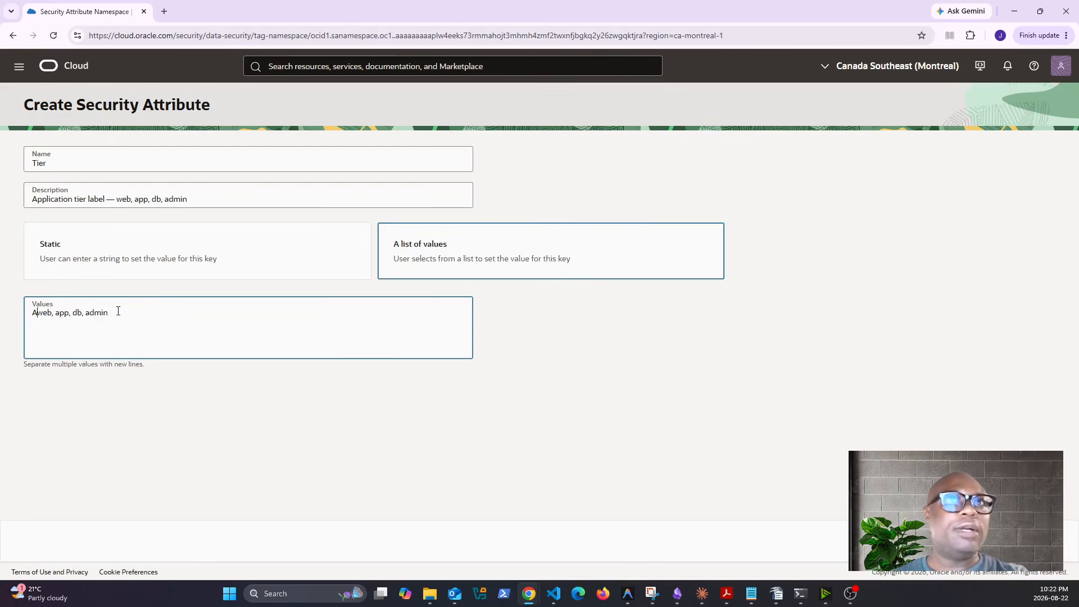
# Step: Put the values web, app, db and admin on separate lines without commas and create the Tier attribute
pyautogui.click(52, 313)
pyautogui.press('BackSpace')
pyautogui.press('BackSpace')
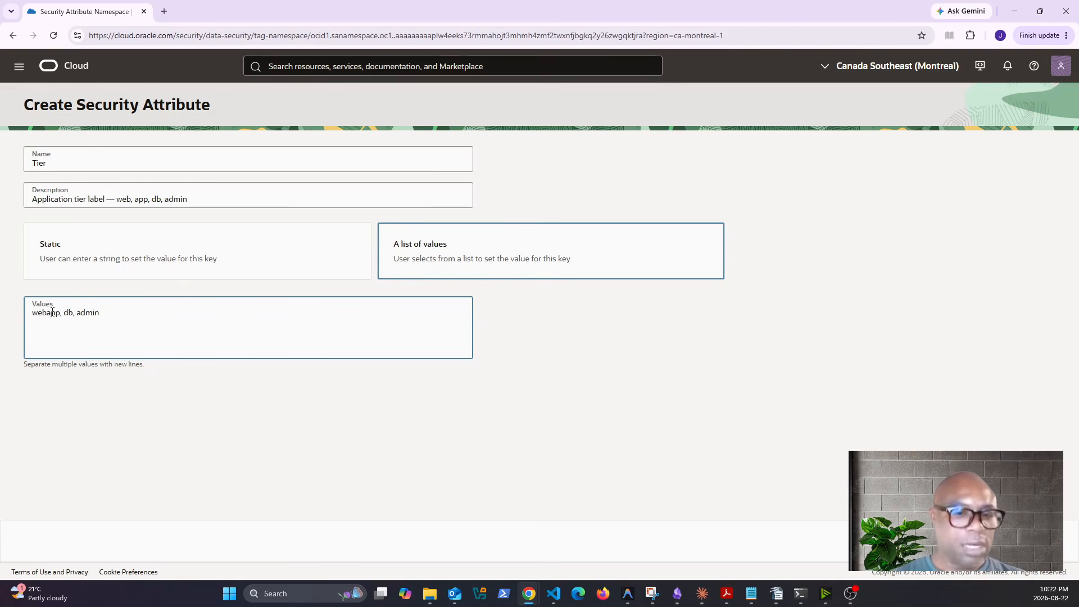
pyautogui.press('Return')
pyautogui.click(49, 322)
pyautogui.press('BackSpace')
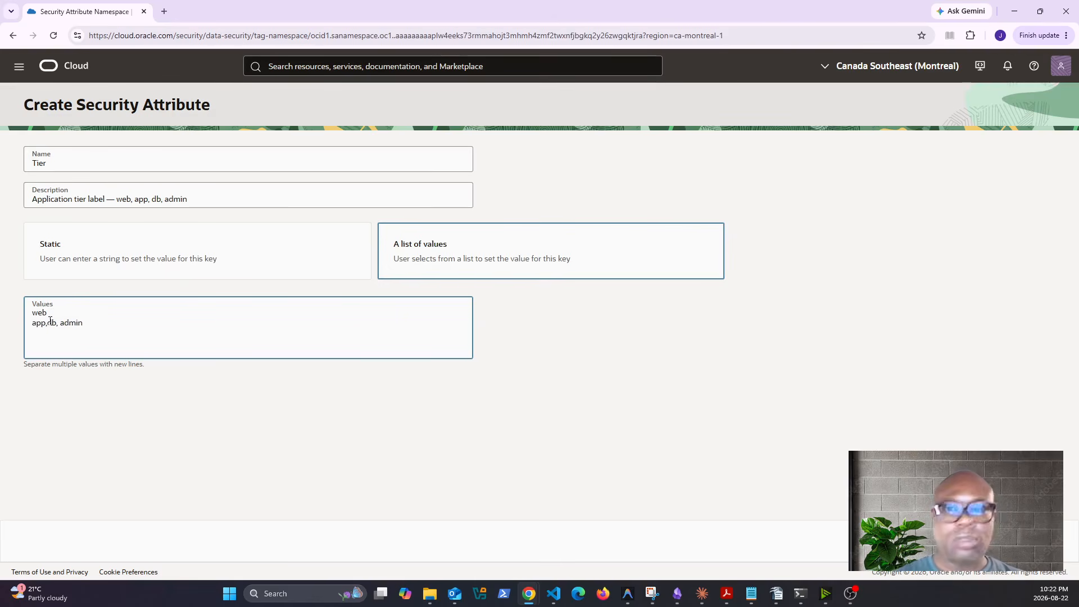
pyautogui.press('BackSpace')
pyautogui.press('Return')
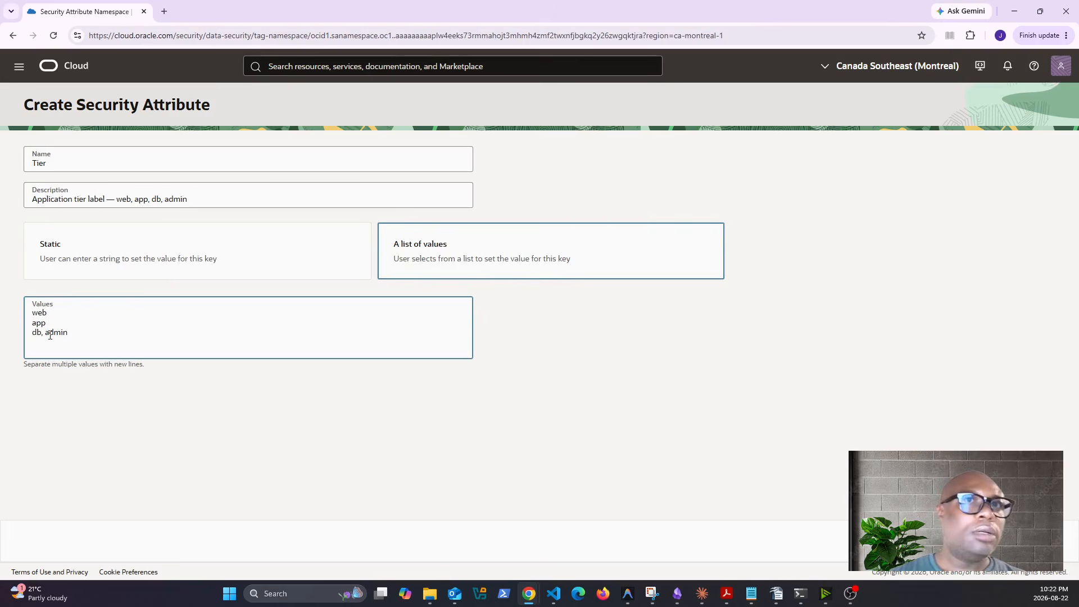
pyautogui.click(50, 335)
pyautogui.press('BackSpace')
pyautogui.press('BackSpace')
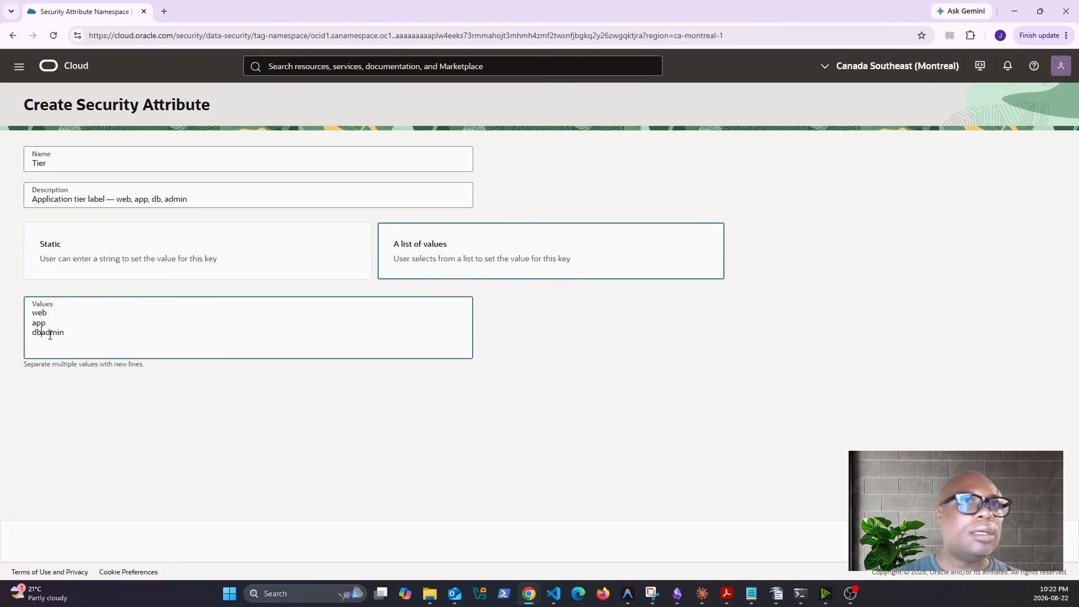
pyautogui.press('Return')
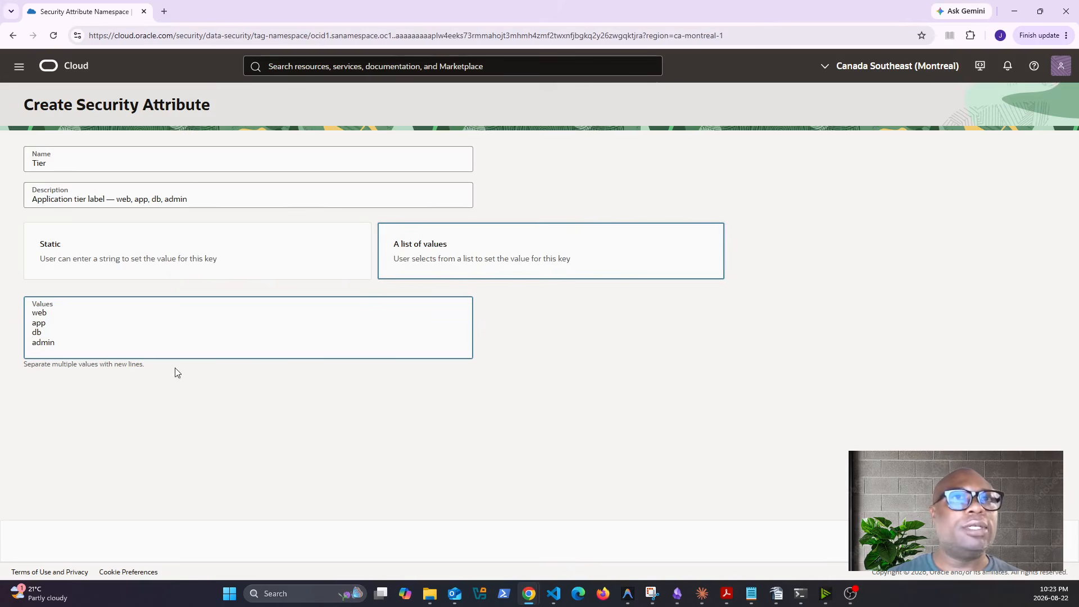
pyautogui.click(1036, 541)
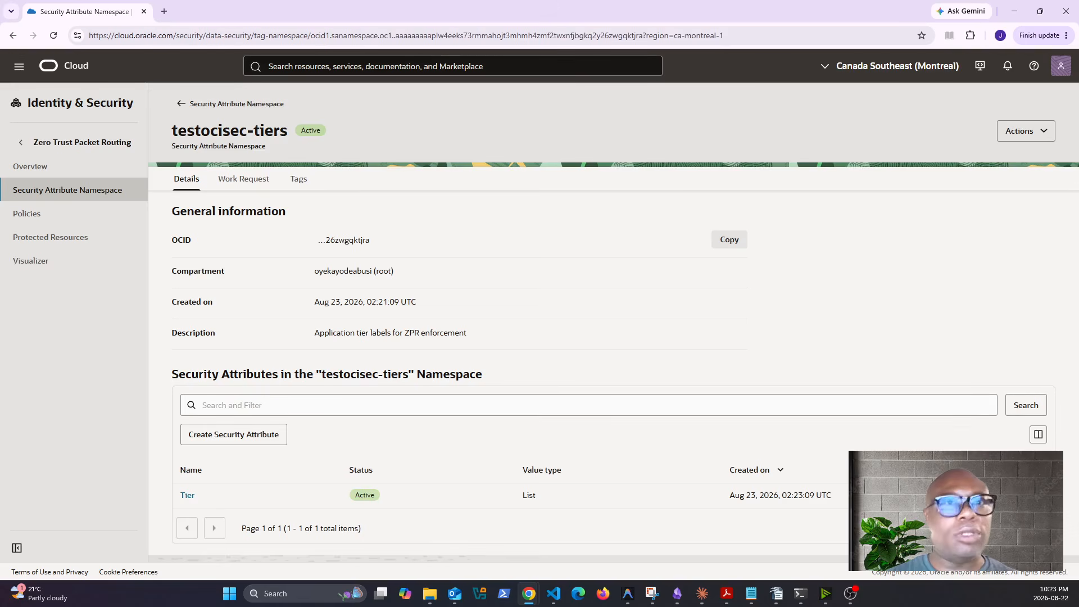
# Step: Start a new Zero Trust Packet Routing policy and name it zpr-tier
pyautogui.click(34, 217)
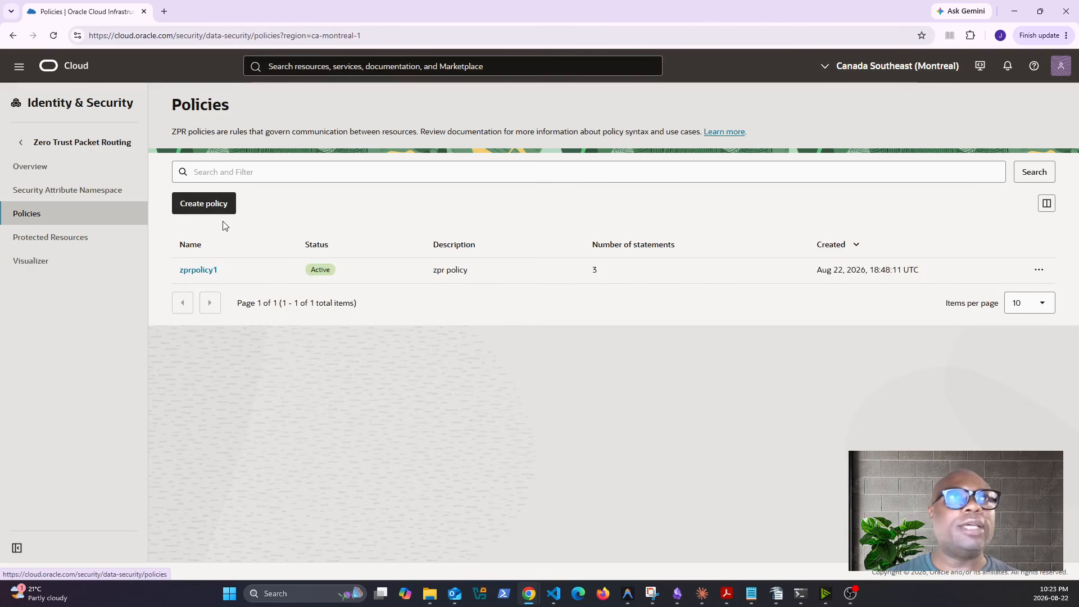
pyautogui.click(204, 205)
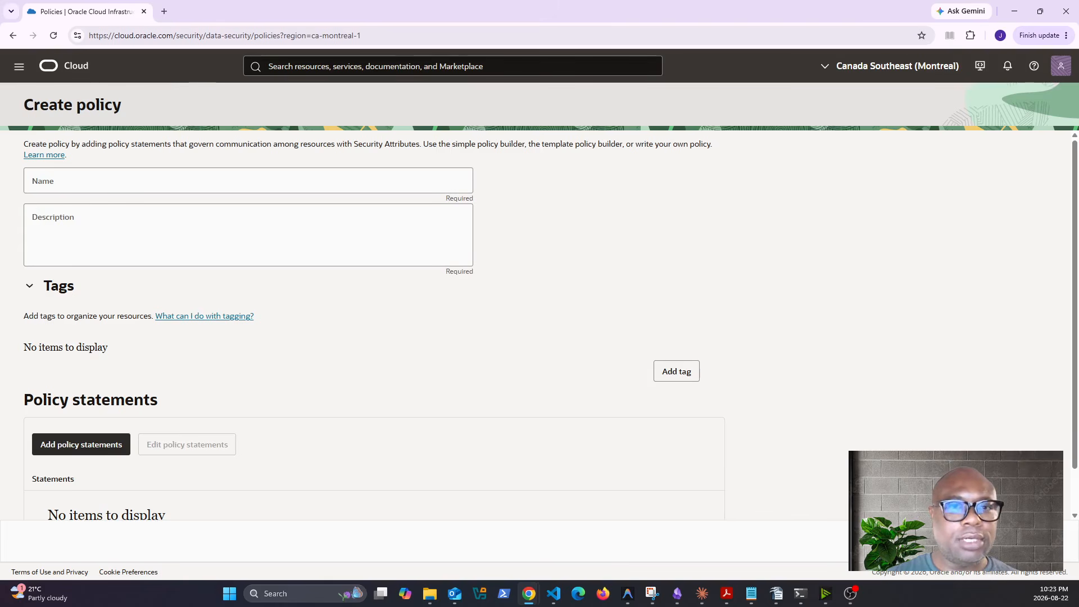
pyautogui.hotkey('alt', 'Tab')
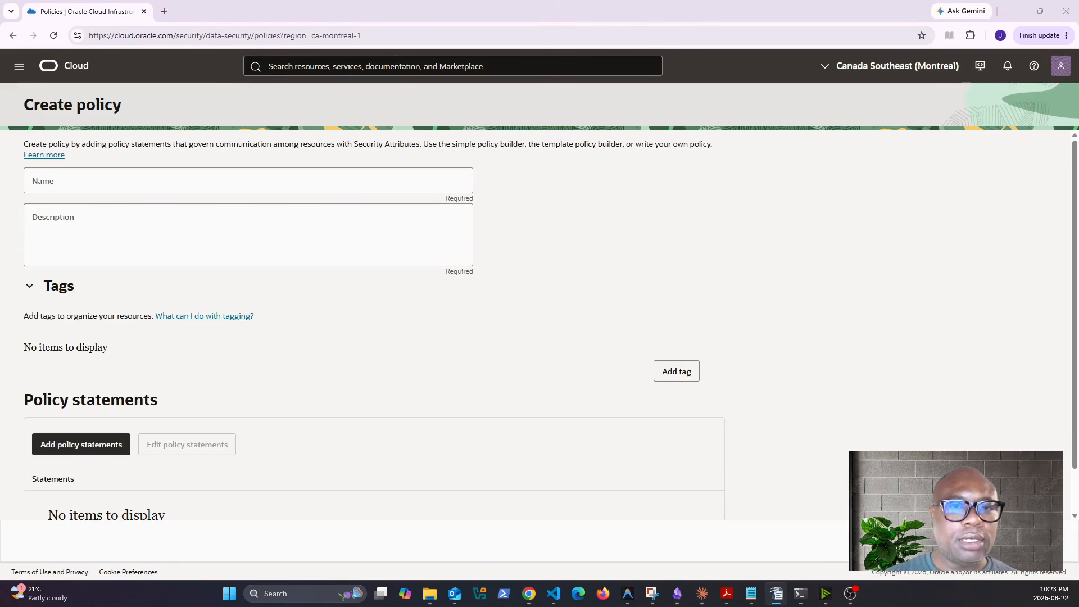
pyautogui.click(131, 181)
pyautogui.write('zprpolicy1')
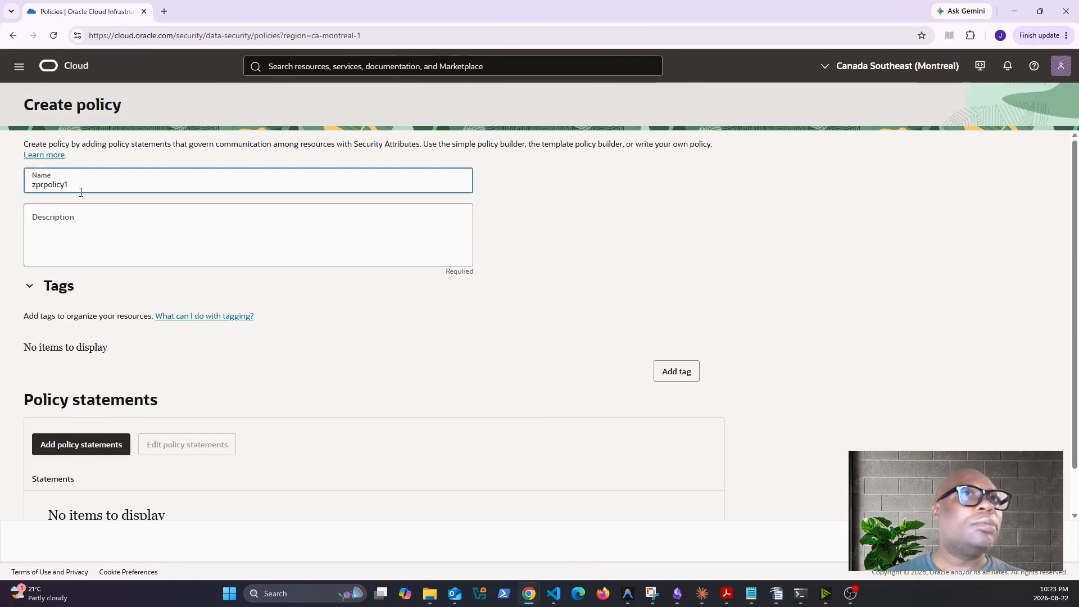
pyautogui.press('BackSpace')
pyautogui.press('BackSpace')
pyautogui.press('BackSpace')
pyautogui.press('BackSpace')
pyautogui.press('BackSpace')
pyautogui.press('BackSpace')
pyautogui.press('BackSpace')
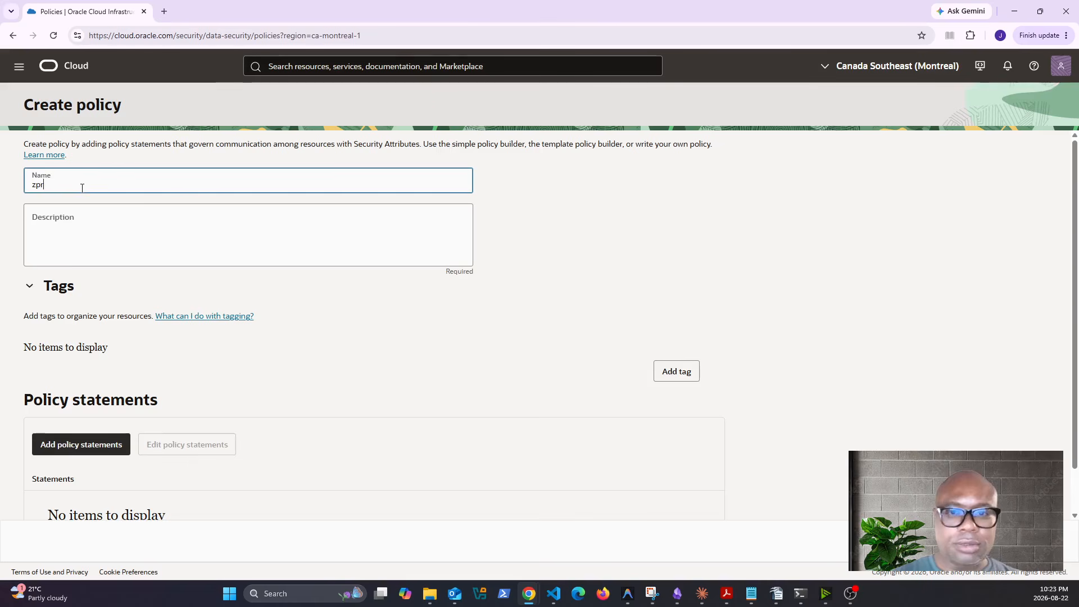
pyautogui.write('-tie')
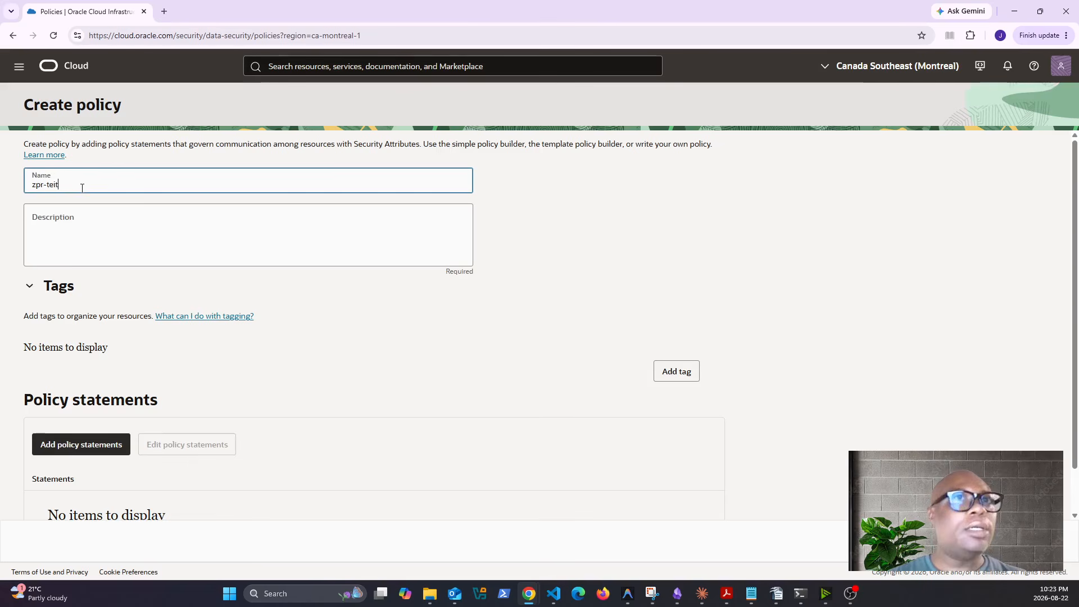
pyautogui.write('r')
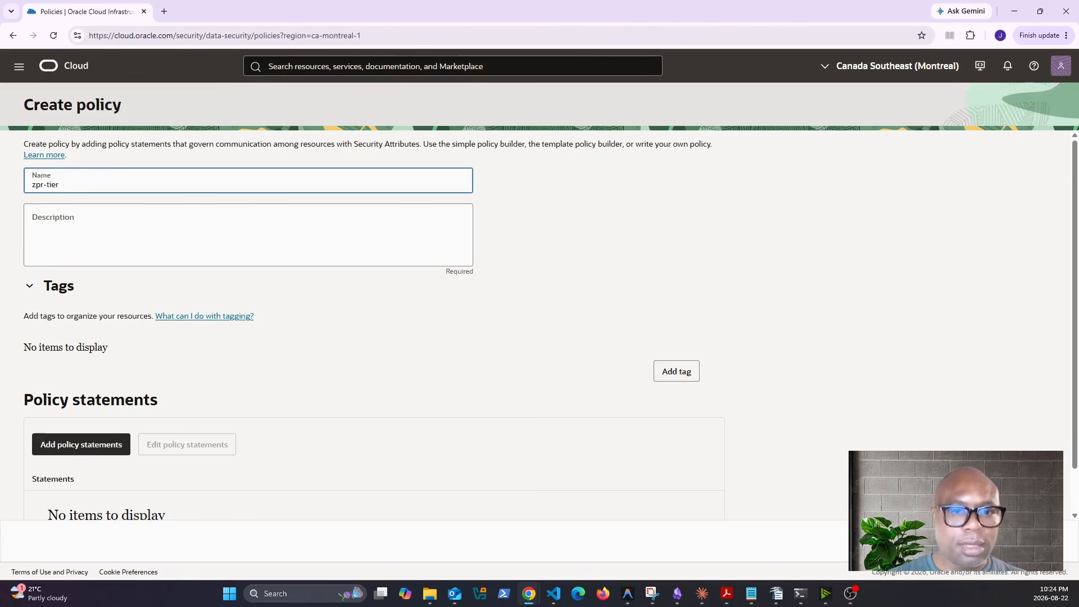
# Step: Give the policy the description "Tier-to-tier ZPR enforcement for spoke VCN"
pyautogui.hotkey('alt', 'Tab')
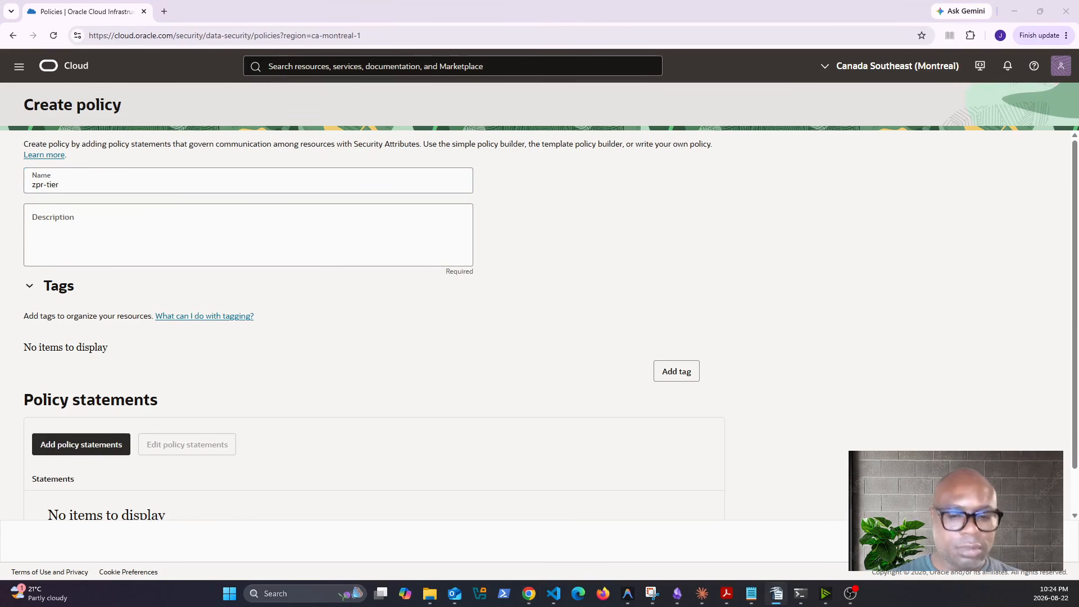
pyautogui.click(46, 227)
pyautogui.write('Tier-to-tier ZPR enforcement for spoke VCN')
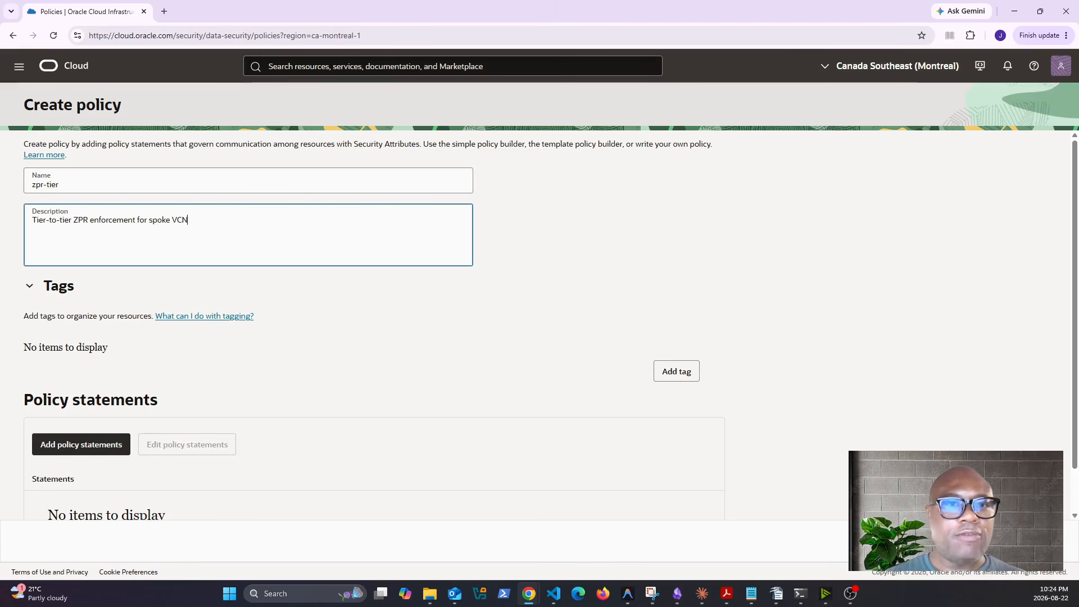
# Step: Add policy statements with the Policy Statement Editor by pasting the three labelled spoke VCN rules for tcp/8080, tcp/1521 and tcp/1522
pyautogui.hotkey('alt', 'Tab')
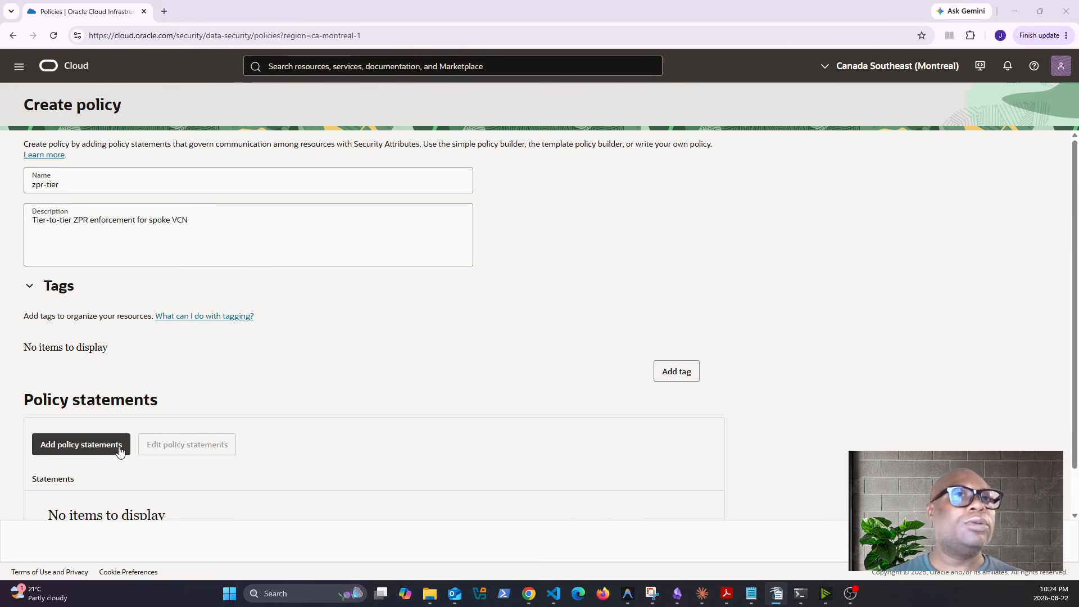
pyautogui.click(100, 449)
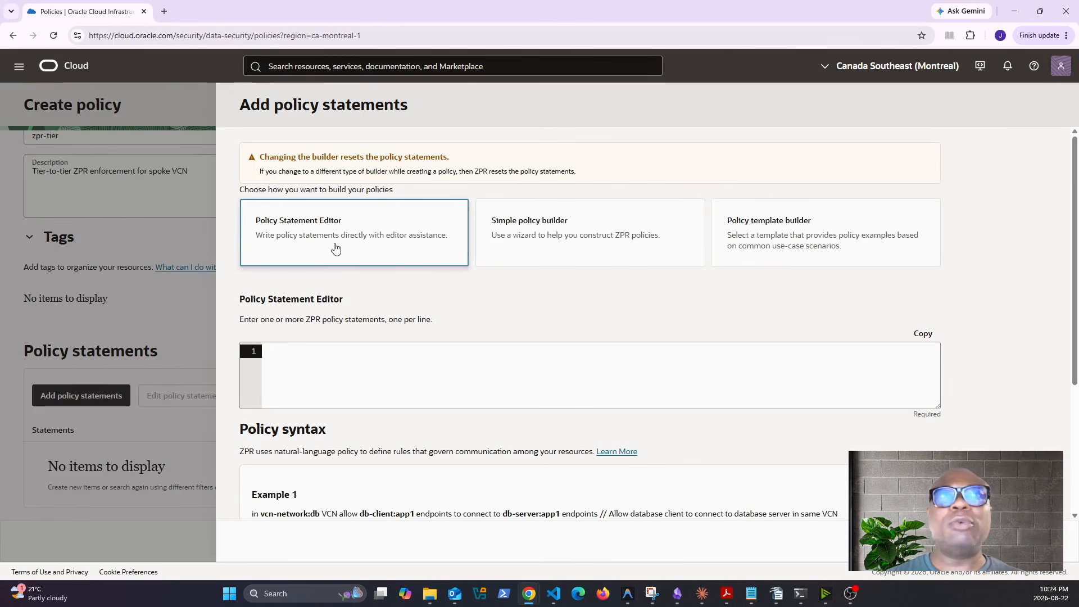
pyautogui.click(364, 383)
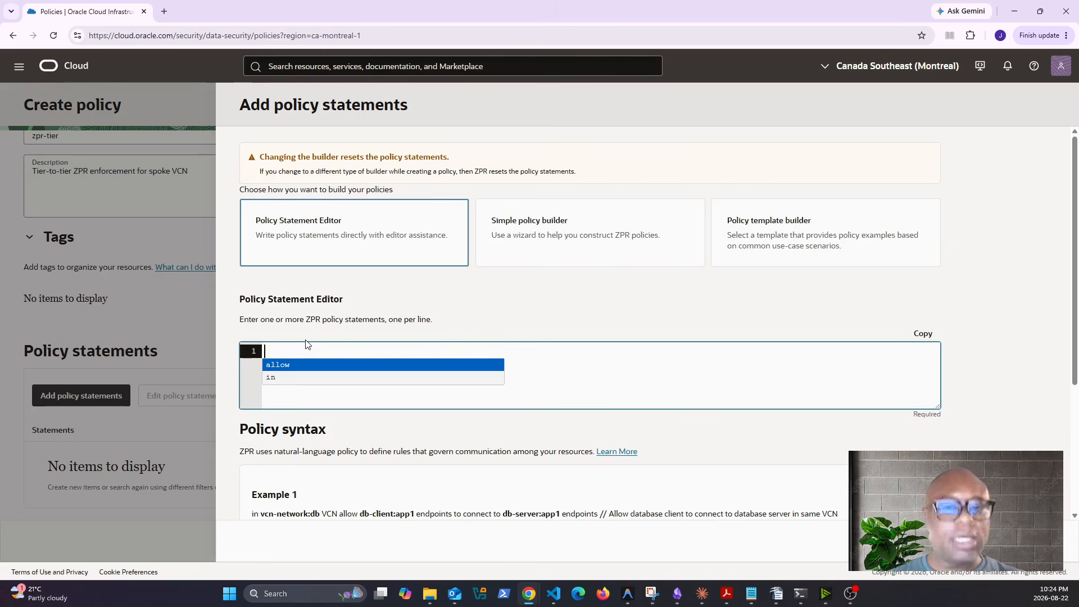
pyautogui.hotkey('ctrl', 'v')
pyautogui.click(319, 364)
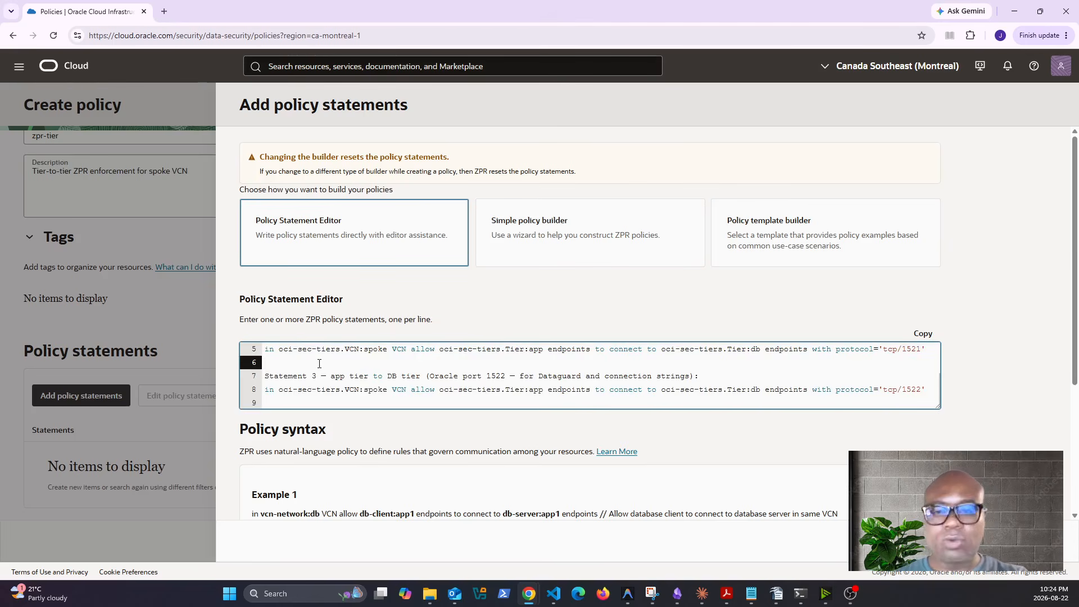
pyautogui.press('BackSpace')
pyautogui.press('BackSpace')
pyautogui.press('BackSpace')
pyautogui.press('BackSpace')
pyautogui.press('BackSpace')
pyautogui.press('BackSpace')
pyautogui.press('BackSpace')
pyautogui.press('BackSpace')
pyautogui.press('BackSpace')
pyautogui.press('BackSpace')
pyautogui.press('BackSpace')
pyautogui.press('BackSpace')
pyautogui.press('BackSpace')
pyautogui.press('BackSpace')
pyautogui.press('BackSpace')
pyautogui.press('BackSpace')
pyautogui.hotkey('ctrl', 'z')
pyautogui.hotkey('ctrl', 'z')
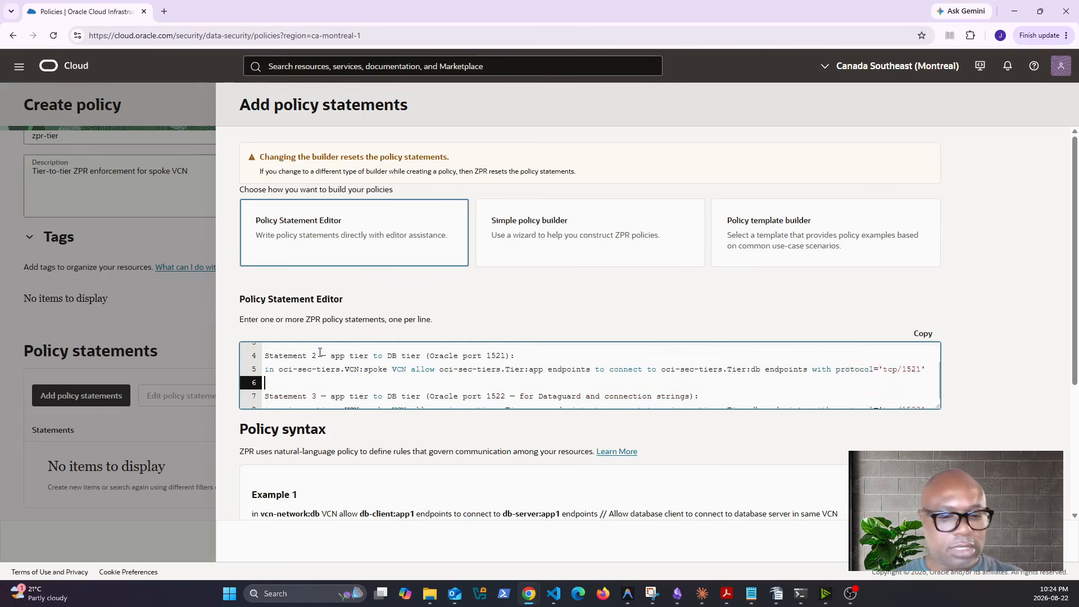
pyautogui.hotkey('ctrl', 'v')
# Step: Remove the Statement 1 and Statement 2 label lines so the tcp/8080 and tcp/1521 rules occupy lines 1 and 2
pyautogui.scroll(2, 306, 371)
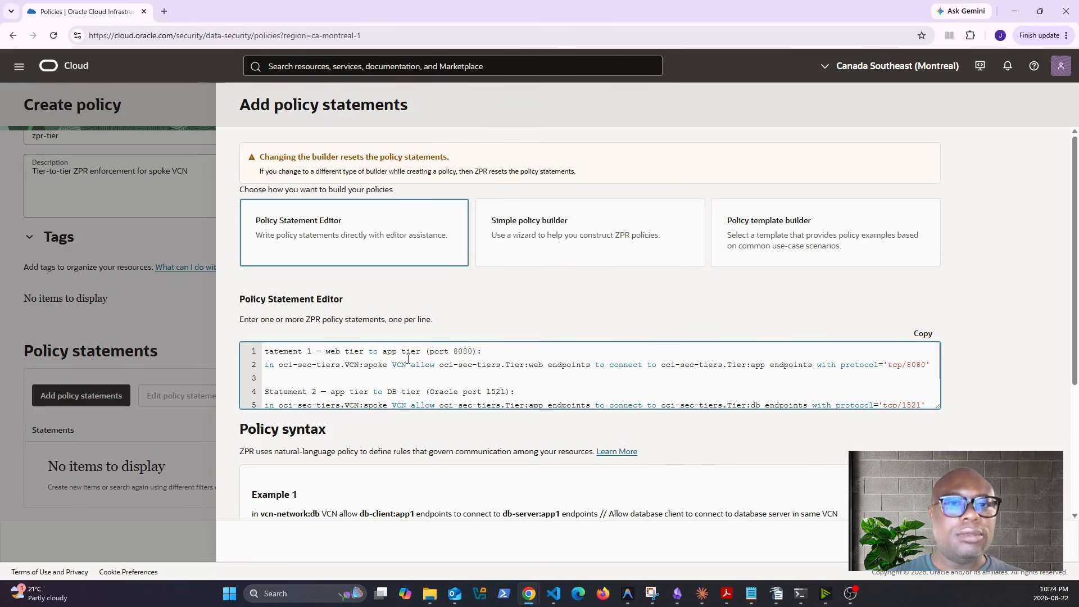
pyautogui.moveTo(472, 352); pyautogui.dragTo(289, 351)
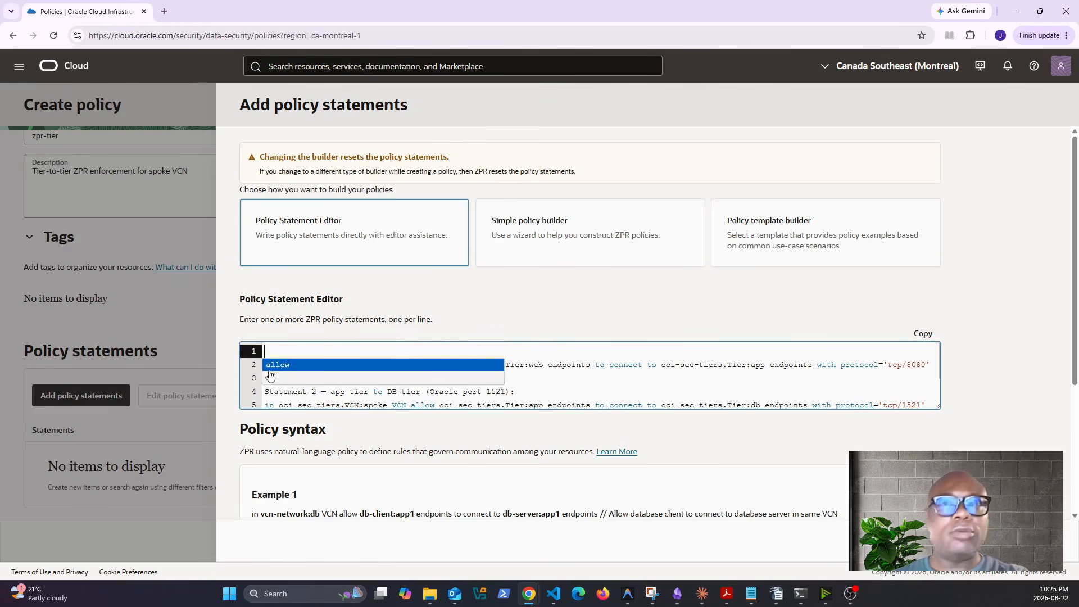
pyautogui.press('BackSpace')
pyautogui.moveTo(515, 392); pyautogui.dragTo(266, 392)
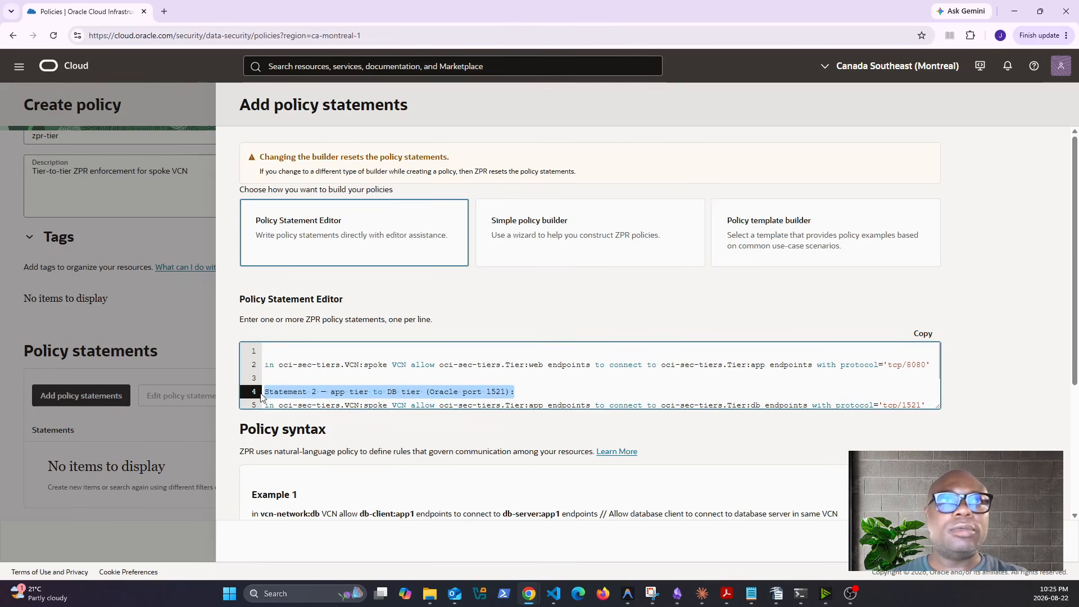
pyautogui.press('BackSpace')
pyautogui.press('BackSpace')
pyautogui.press('BackSpace')
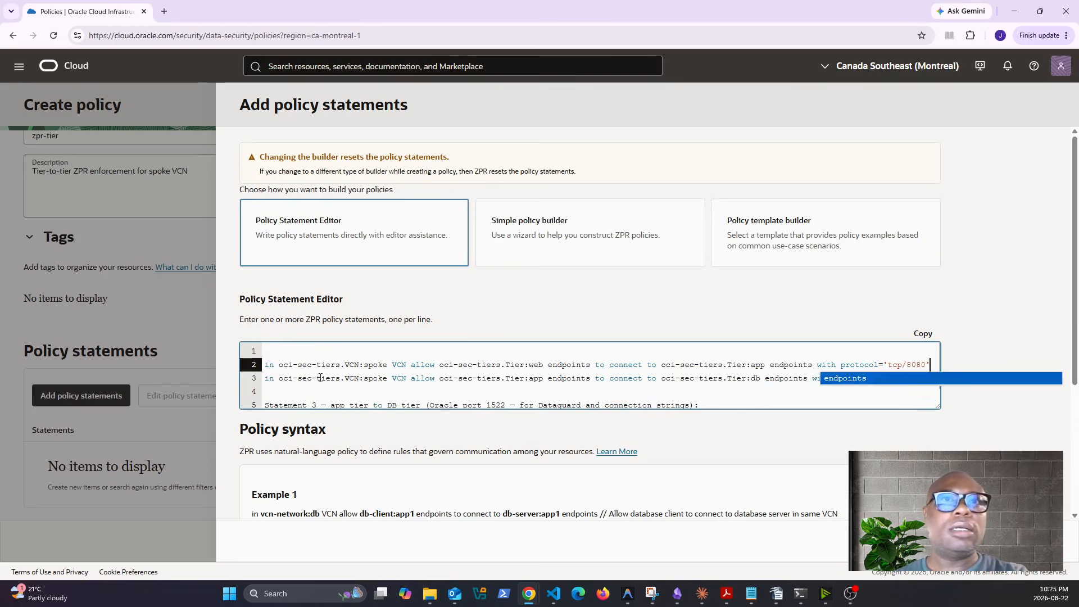
pyautogui.click(268, 365)
pyautogui.press('BackSpace')
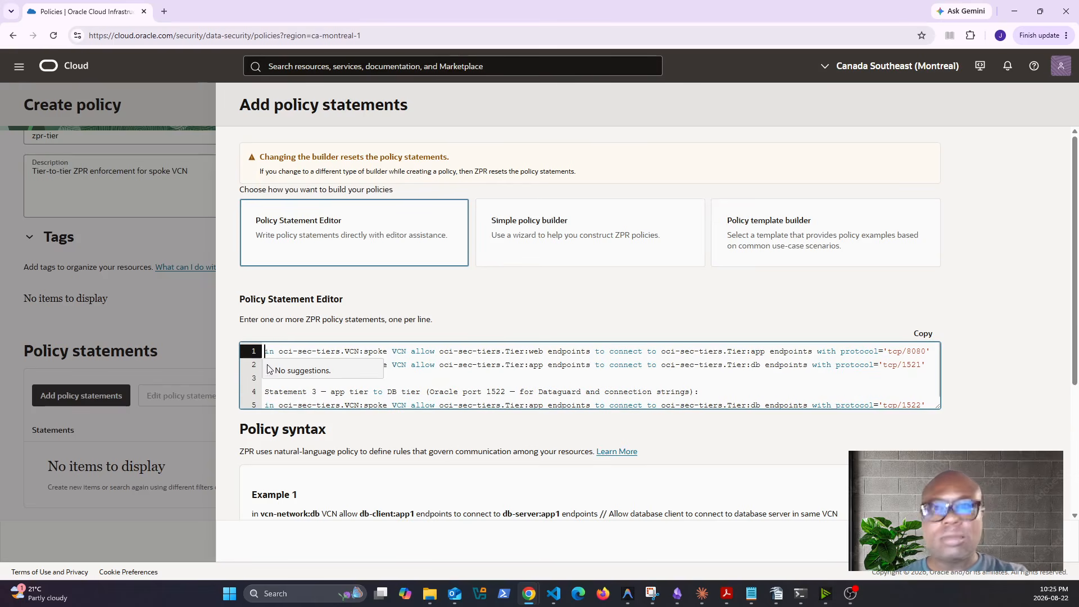
# Step: Remove the Statement 3 label and the blank line above it so the tcp/1522 rule directly follows the tcp/1521 rule
pyautogui.moveTo(698, 389); pyautogui.dragTo(264, 389)
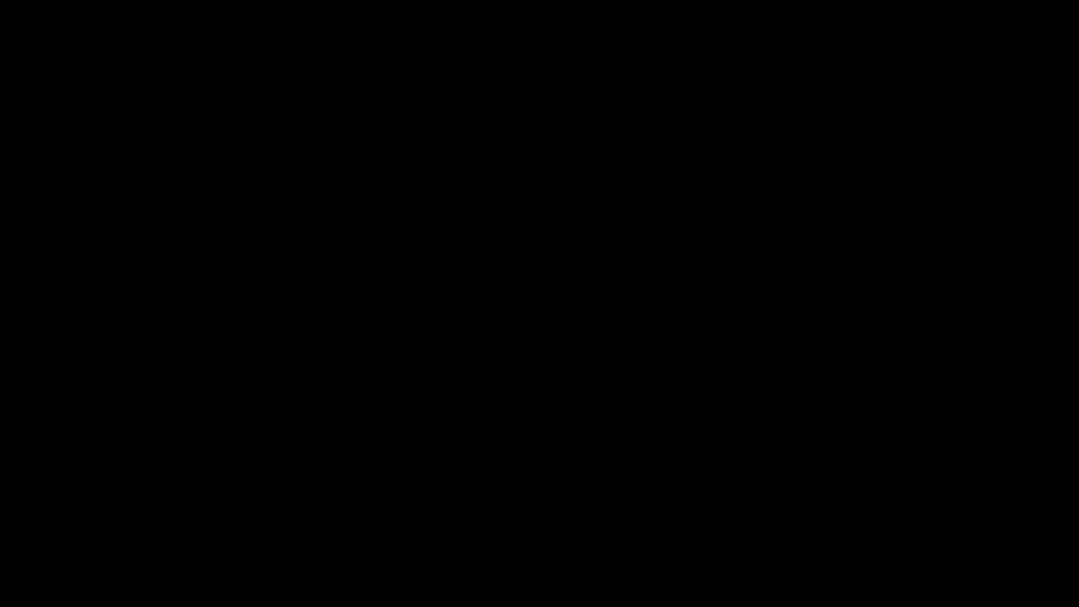
pyautogui.press('BackSpace')
pyautogui.press('BackSpace')
pyautogui.press('BackSpace')
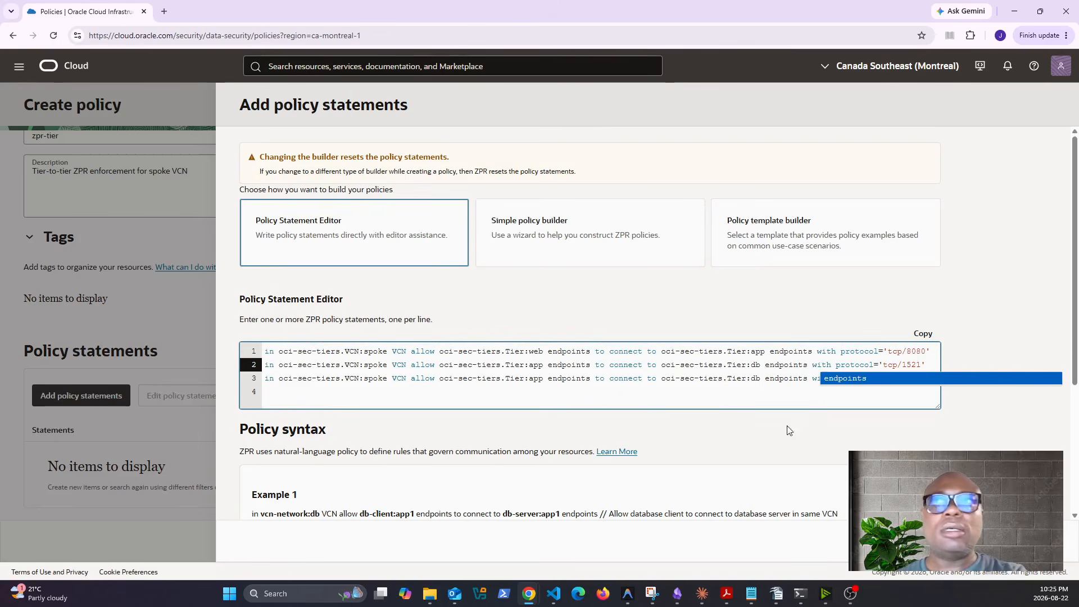
pyautogui.click(786, 426)
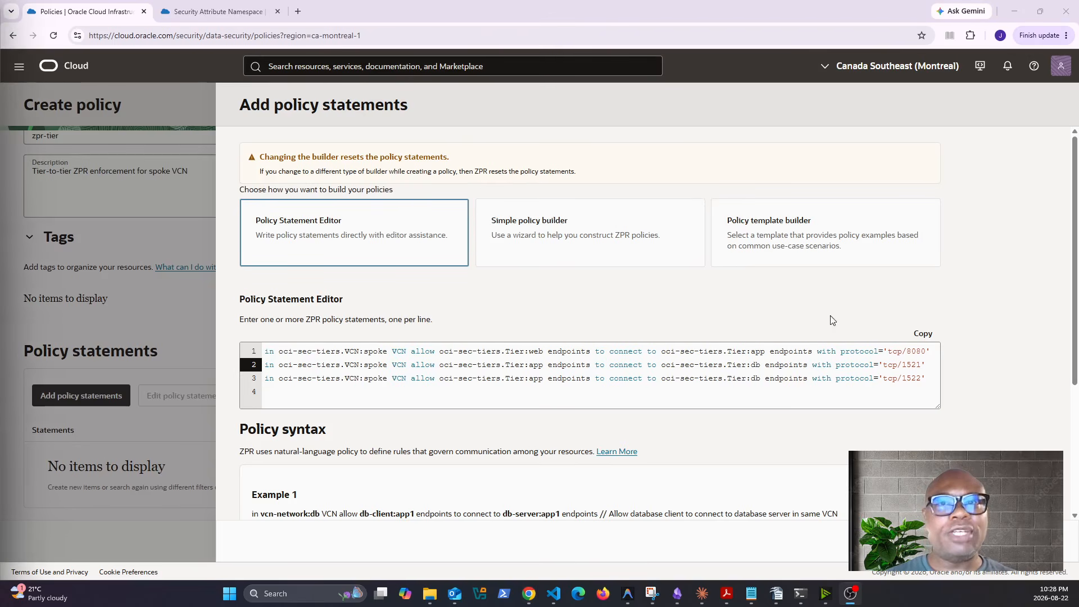
# Step: Replace the namespace before VCN:spoke in the first policy statement with testocisec-tiers
pyautogui.click(339, 354)
pyautogui.press('BackSpace')
pyautogui.press('BackSpace')
pyautogui.press('BackSpace')
pyautogui.press('BackSpace')
pyautogui.press('BackSpace')
pyautogui.press('BackSpace')
pyautogui.press('BackSpace')
pyautogui.press('BackSpace')
pyautogui.press('BackSpace')
pyautogui.press('BackSpace')
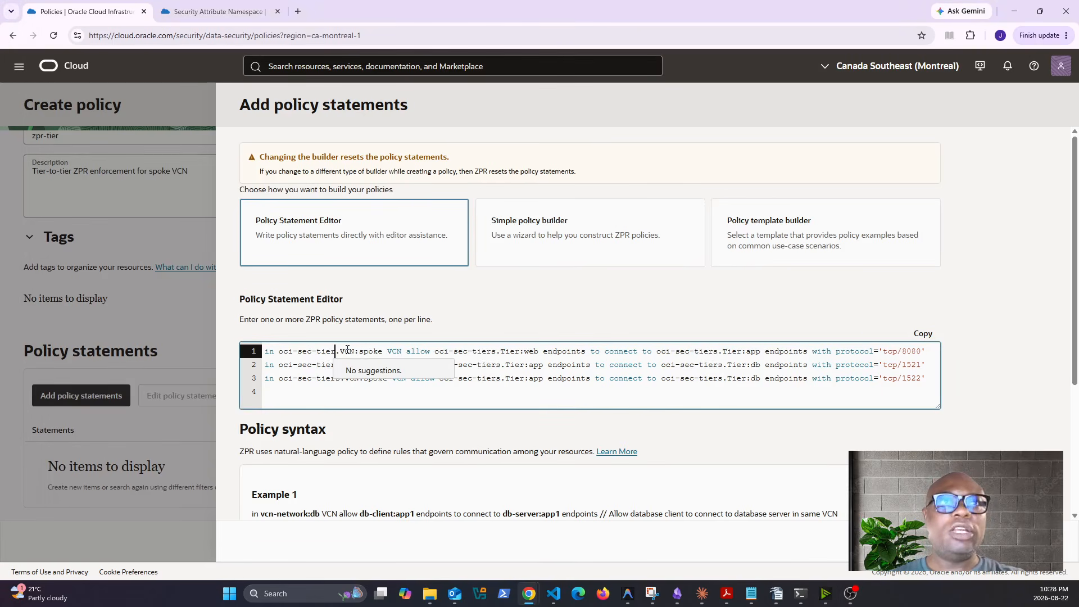
pyautogui.press('BackSpace')
pyautogui.press('BackSpace')
pyautogui.press('BackSpace')
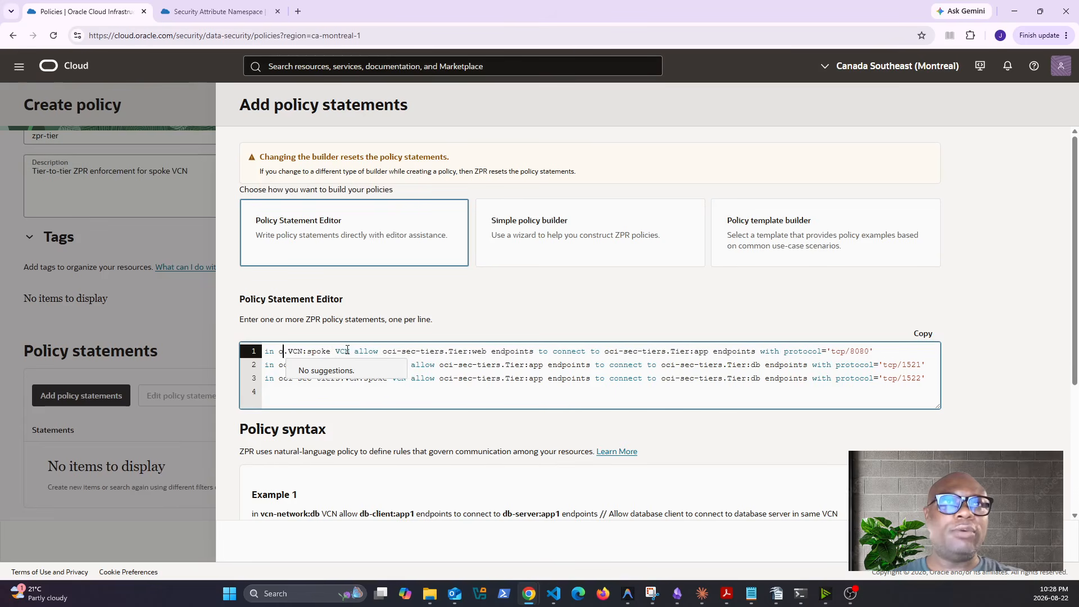
pyautogui.write('testocisec-tiers')
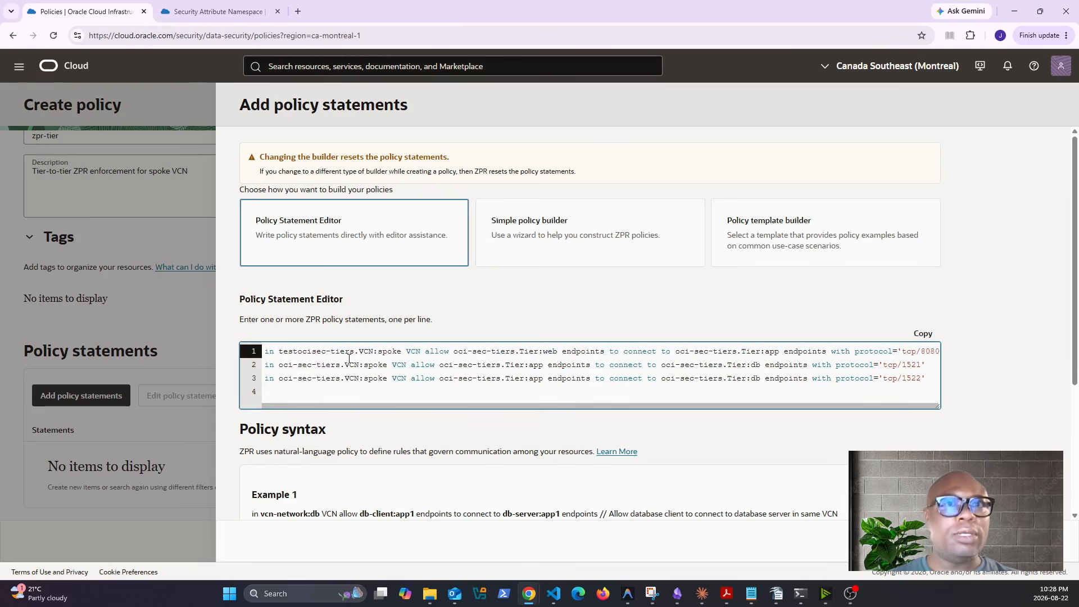
# Step: Replace the namespace before VCN:spoke in the second policy statement with testocisec-tiers
pyautogui.click(340, 365)
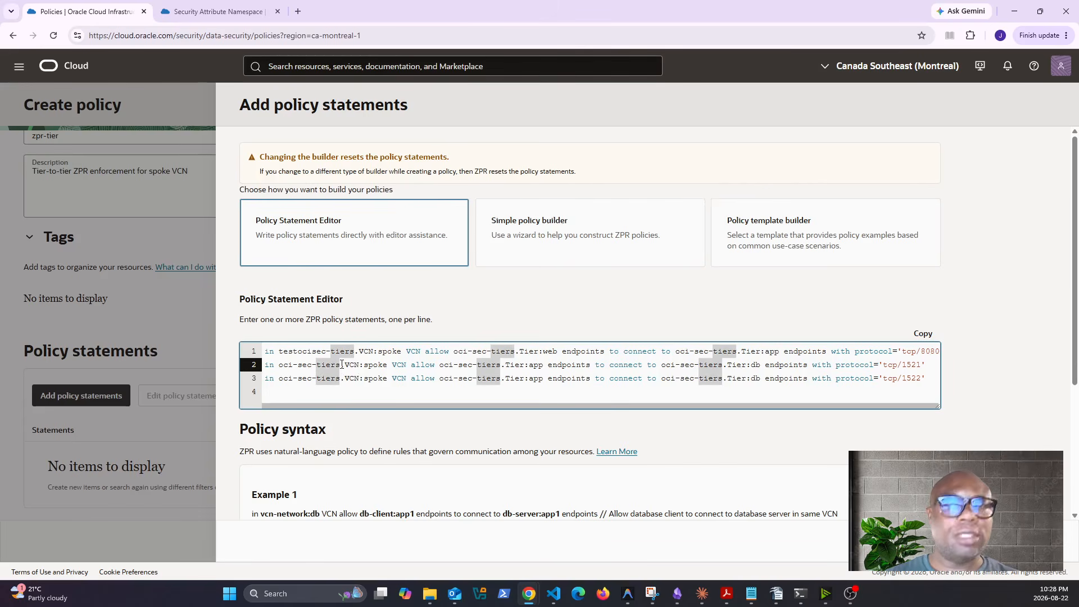
pyautogui.press('BackSpace')
pyautogui.press('BackSpace')
pyautogui.press('BackSpace')
pyautogui.press('BackSpace')
pyautogui.press('BackSpace')
pyautogui.press('BackSpace')
pyautogui.press('BackSpace')
pyautogui.press('BackSpace')
pyautogui.press('BackSpace')
pyautogui.press('BackSpace')
pyautogui.press('BackSpace')
pyautogui.press('BackSpace')
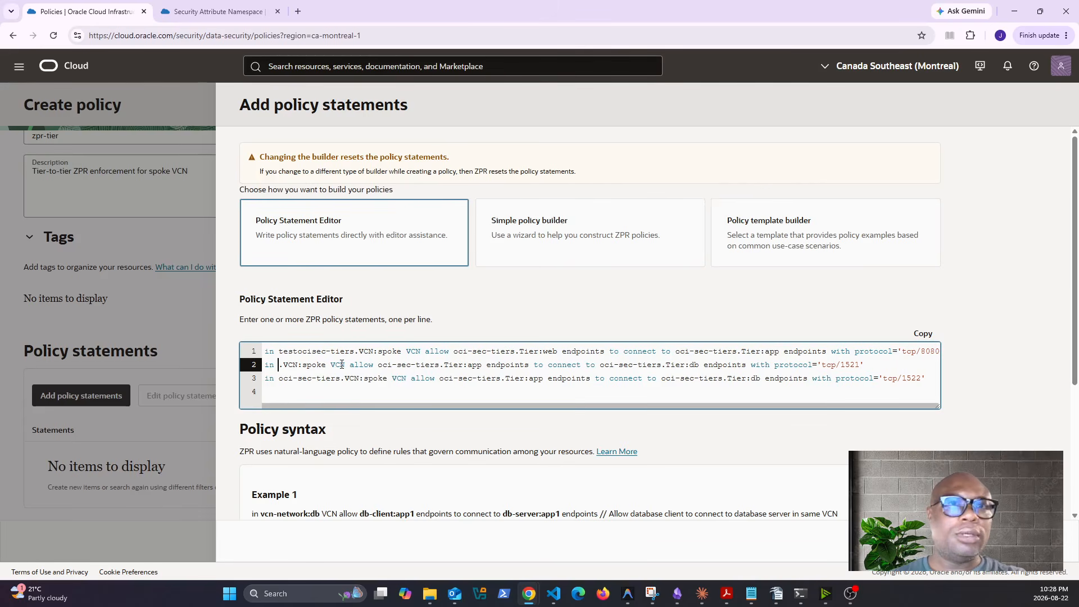
pyautogui.press('BackSpace')
pyautogui.write('testocisec-tiers')
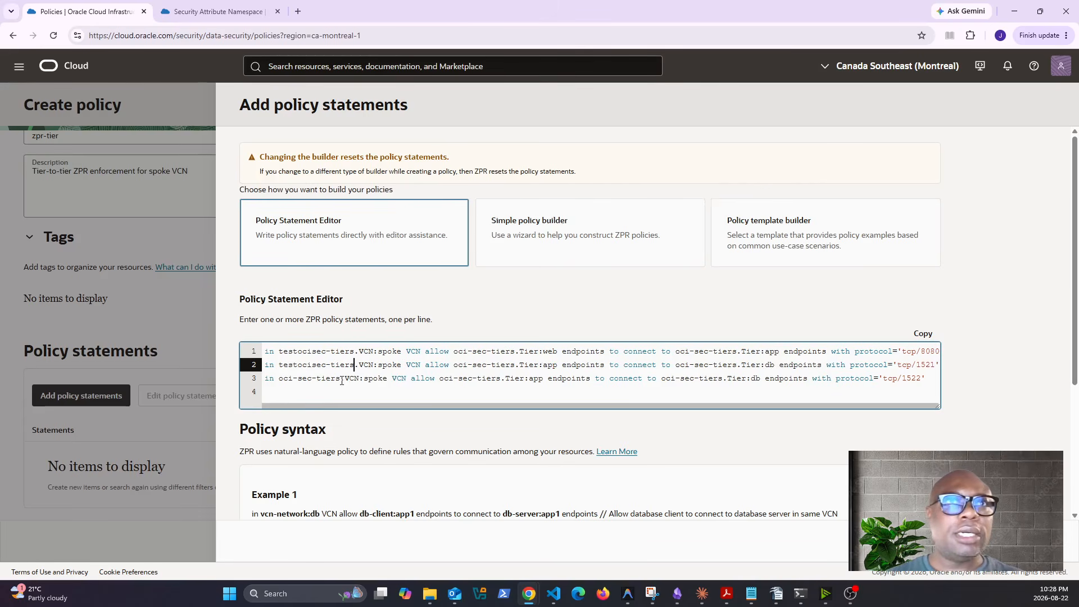
# Step: Replace the namespace before VCN:spoke in the third policy statement with testocisec-tiers
pyautogui.click(341, 378)
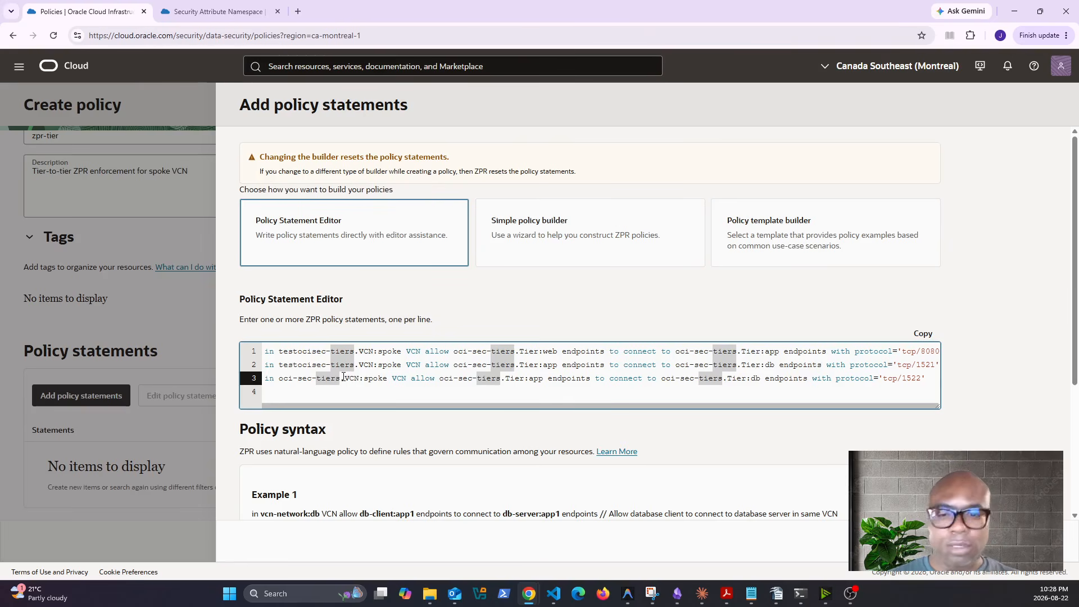
pyautogui.press('BackSpace')
pyautogui.press('BackSpace')
pyautogui.press('BackSpace')
pyautogui.press('BackSpace')
pyautogui.press('BackSpace')
pyautogui.press('BackSpace')
pyautogui.press('BackSpace')
pyautogui.press('BackSpace')
pyautogui.press('BackSpace')
pyautogui.press('BackSpace')
pyautogui.press('BackSpace')
pyautogui.press('BackSpace')
pyautogui.press('BackSpace')
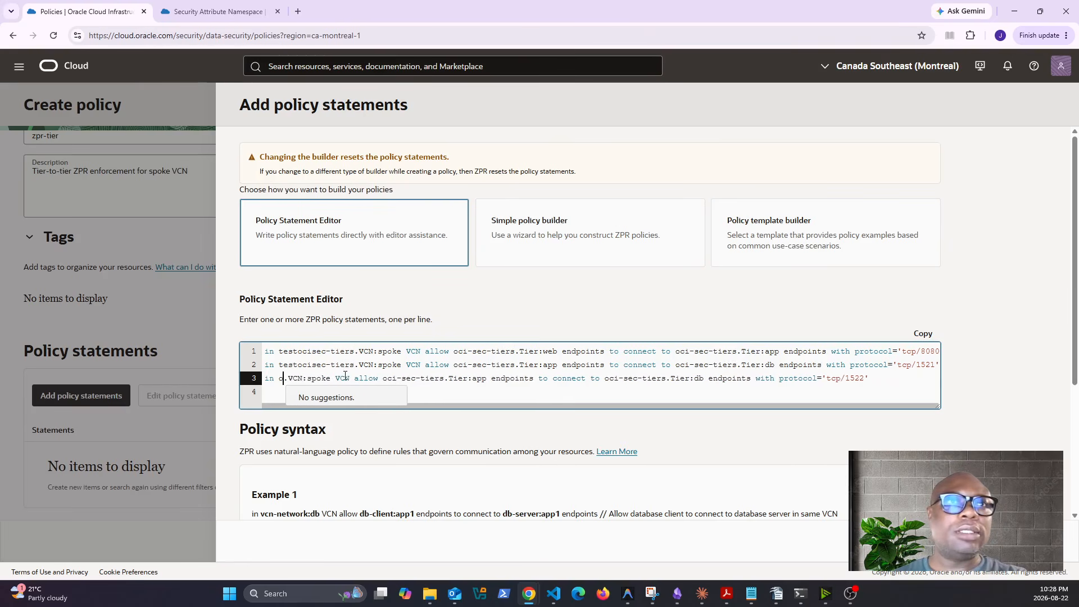
pyautogui.write('testocisec-tiers')
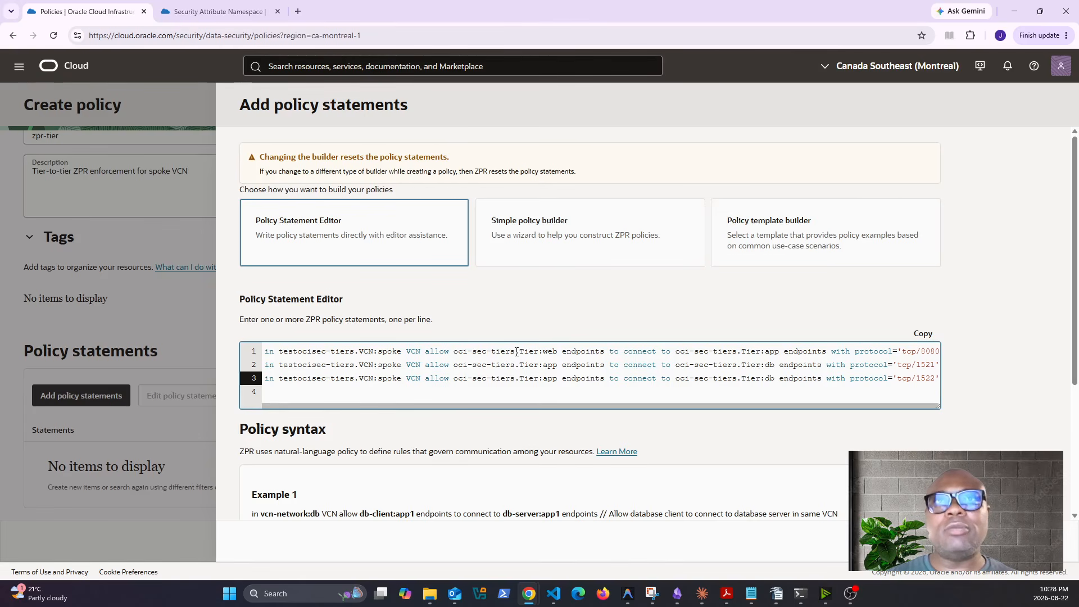
# Step: Replace the namespace before Tier:web in the first policy statement with testocisec-tiers
pyautogui.click(519, 350)
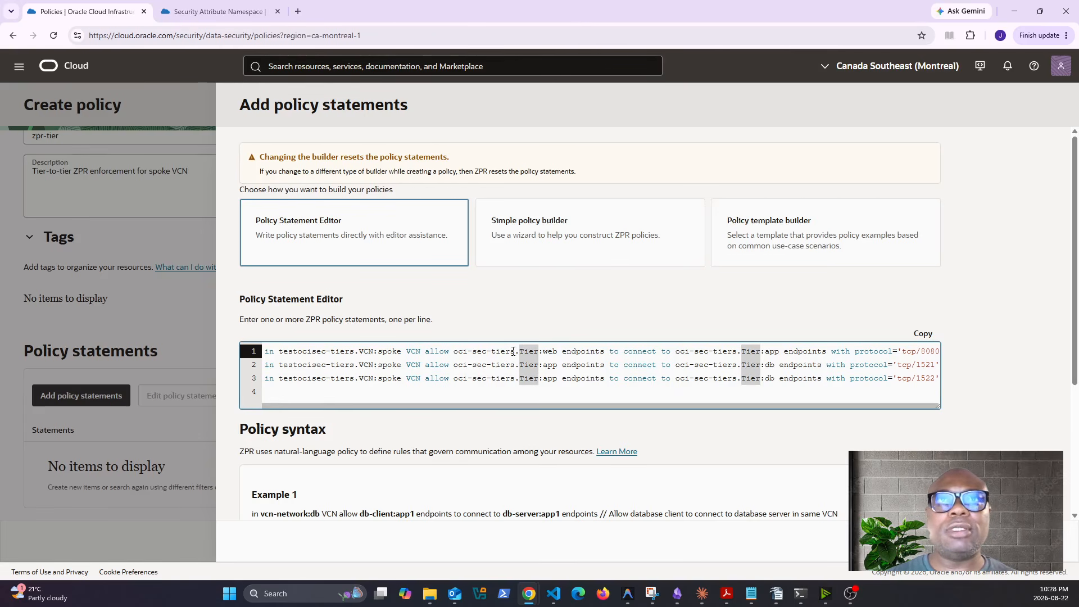
pyautogui.press('BackSpace')
pyautogui.press('BackSpace')
pyautogui.press('BackSpace')
pyautogui.press('BackSpace')
pyautogui.press('BackSpace')
pyautogui.press('BackSpace')
pyautogui.press('BackSpace')
pyautogui.press('BackSpace')
pyautogui.press('BackSpace')
pyautogui.press('BackSpace')
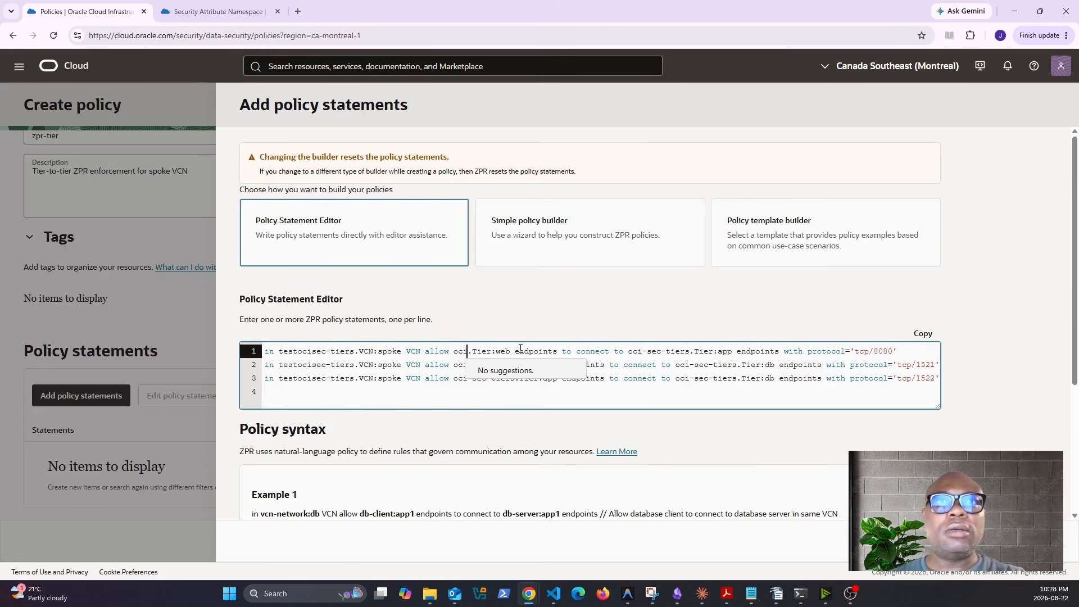
pyautogui.press('BackSpace')
pyautogui.press('BackSpace')
pyautogui.press('BackSpace')
pyautogui.write('testocisec-tiers')
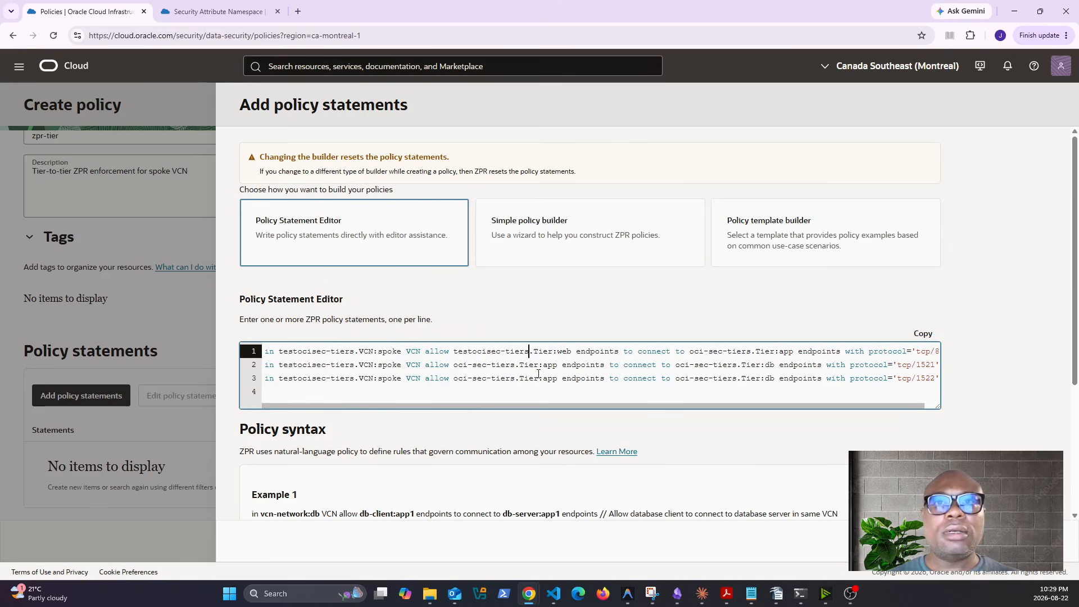
# Step: Replace the namespace before the source Tier:app in the second policy statement with testocisec-tiers
pyautogui.click(518, 364)
pyautogui.press('BackSpace')
pyautogui.press('BackSpace')
pyautogui.press('BackSpace')
pyautogui.press('BackSpace')
pyautogui.press('BackSpace')
pyautogui.press('BackSpace')
pyautogui.press('BackSpace')
pyautogui.press('BackSpace')
pyautogui.press('BackSpace')
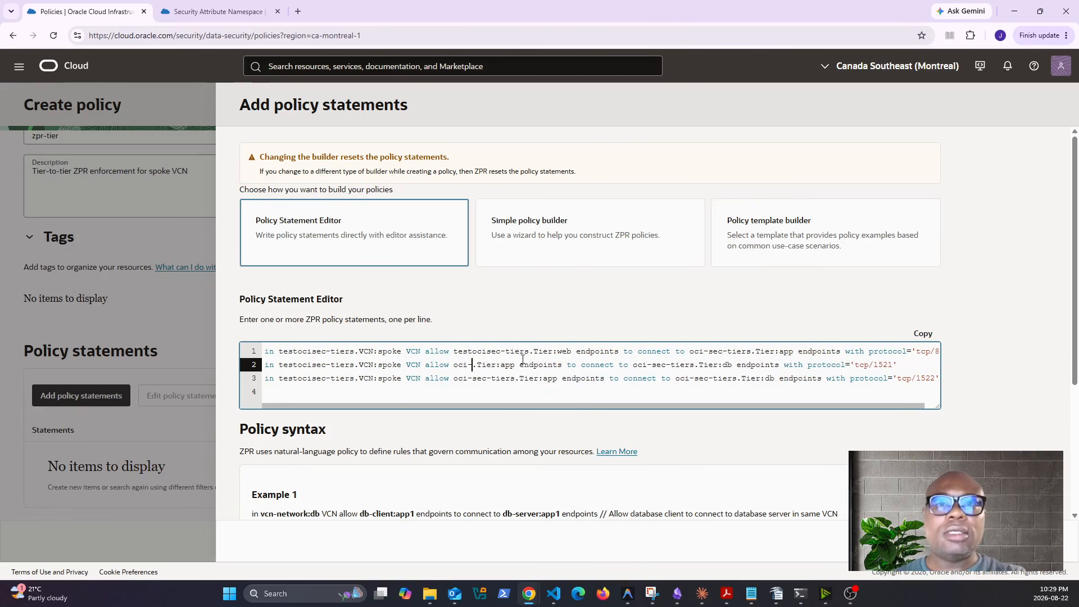
pyautogui.press('BackSpace')
pyautogui.press('BackSpace')
pyautogui.press('BackSpace')
pyautogui.press('BackSpace')
pyautogui.write('testocisec-tiers')
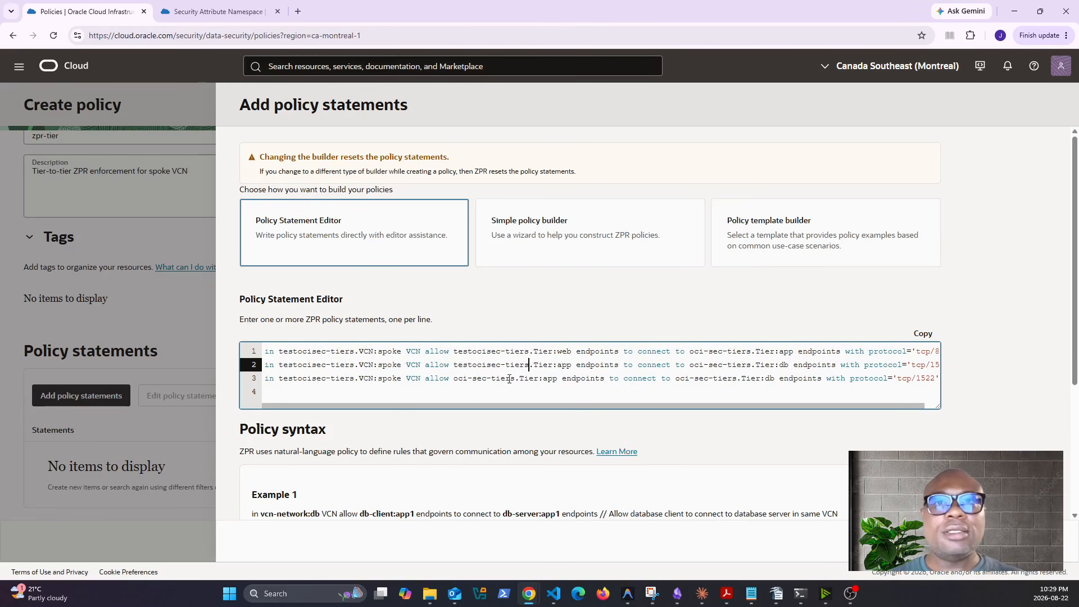
# Step: Replace the namespace before the source Tier:app in the third policy statement with testocisec-tiers
pyautogui.click(517, 382)
pyautogui.press('BackSpace')
pyautogui.press('BackSpace')
pyautogui.press('BackSpace')
pyautogui.press('BackSpace')
pyautogui.press('BackSpace')
pyautogui.press('BackSpace')
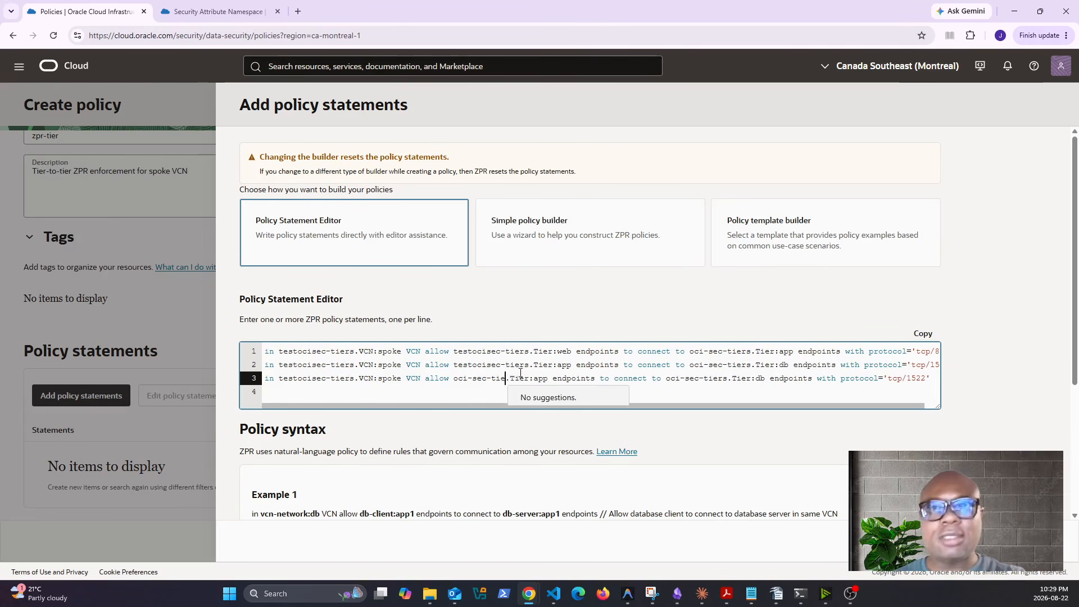
pyautogui.press('BackSpace')
pyautogui.press('BackSpace')
pyautogui.press('BackSpace')
pyautogui.press('BackSpace')
pyautogui.press('BackSpace')
pyautogui.press('BackSpace')
pyautogui.press('BackSpace')
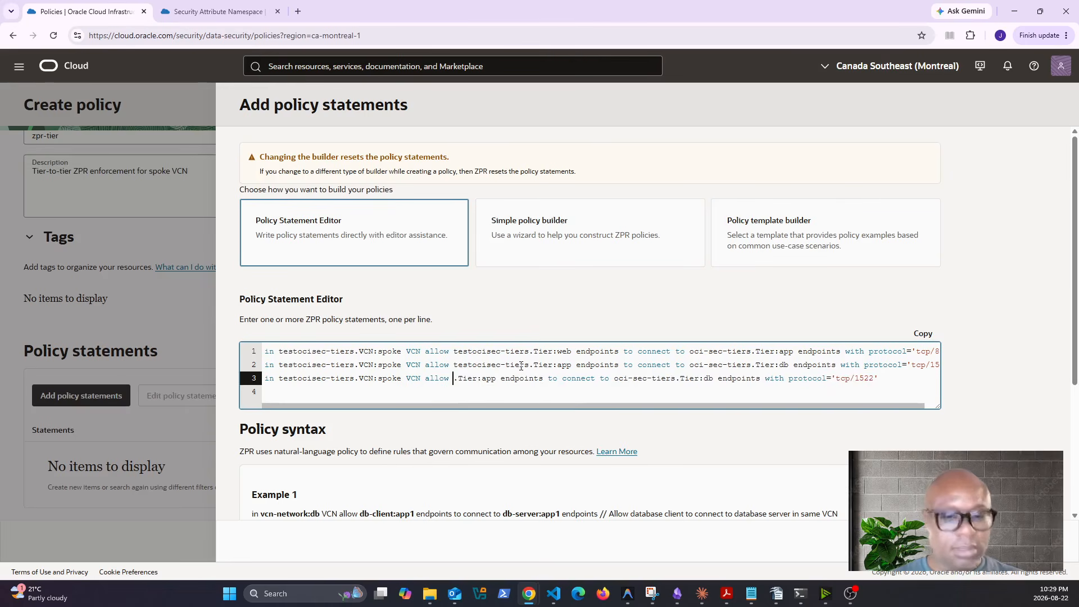
pyautogui.write('testocisec-tiers')
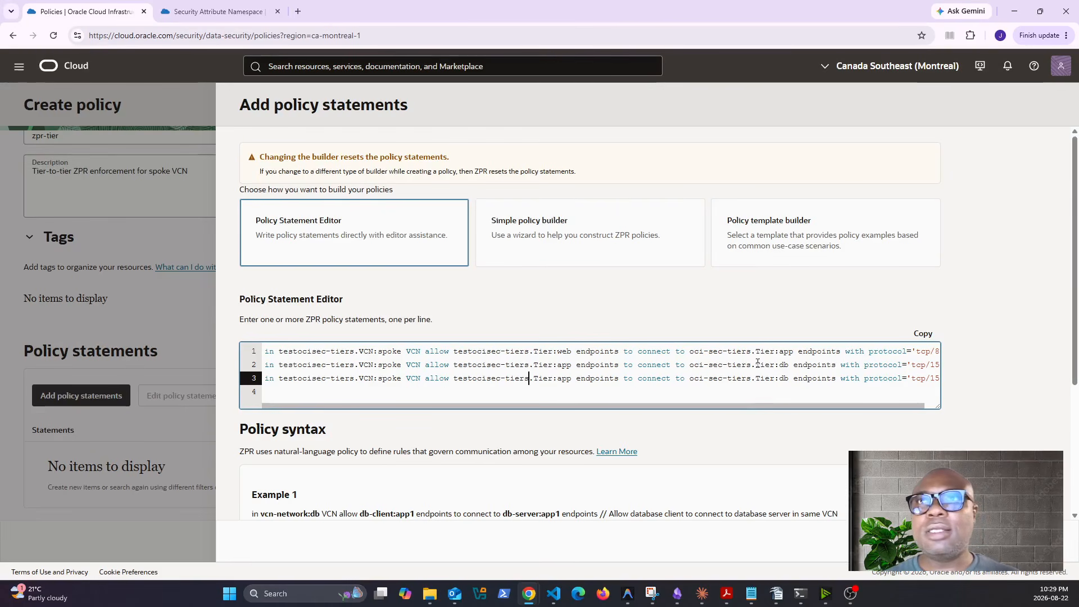
# Step: Replace the namespace before the destination Tier:app in the first policy statement with testocisec-tiers
pyautogui.click(753, 352)
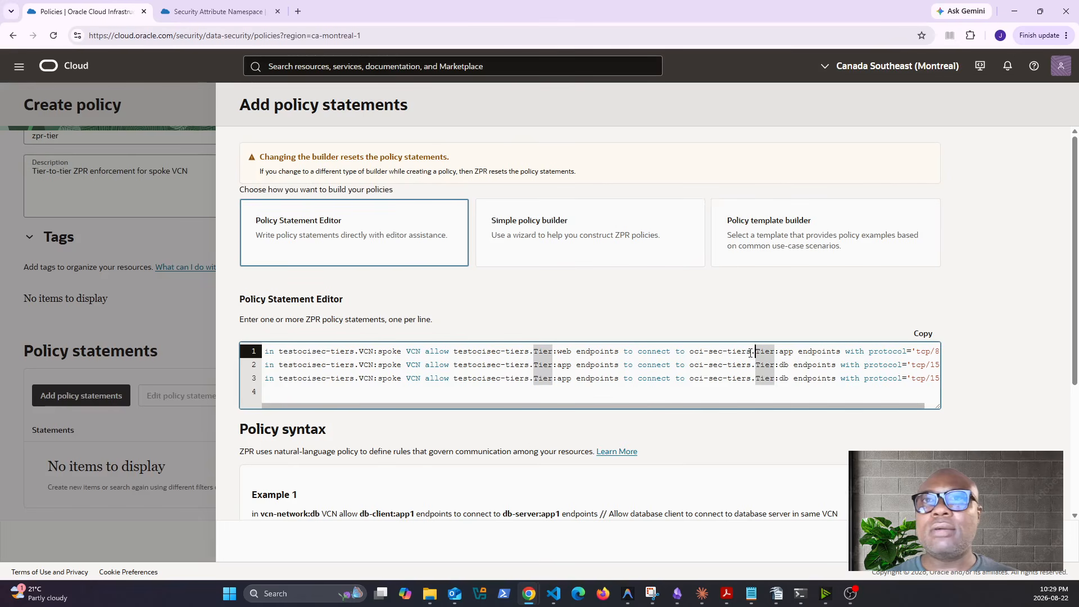
pyautogui.click(751, 352)
pyautogui.press('BackSpace')
pyautogui.press('BackSpace')
pyautogui.press('BackSpace')
pyautogui.press('BackSpace')
pyautogui.press('BackSpace')
pyautogui.press('BackSpace')
pyautogui.press('BackSpace')
pyautogui.press('BackSpace')
pyautogui.press('BackSpace')
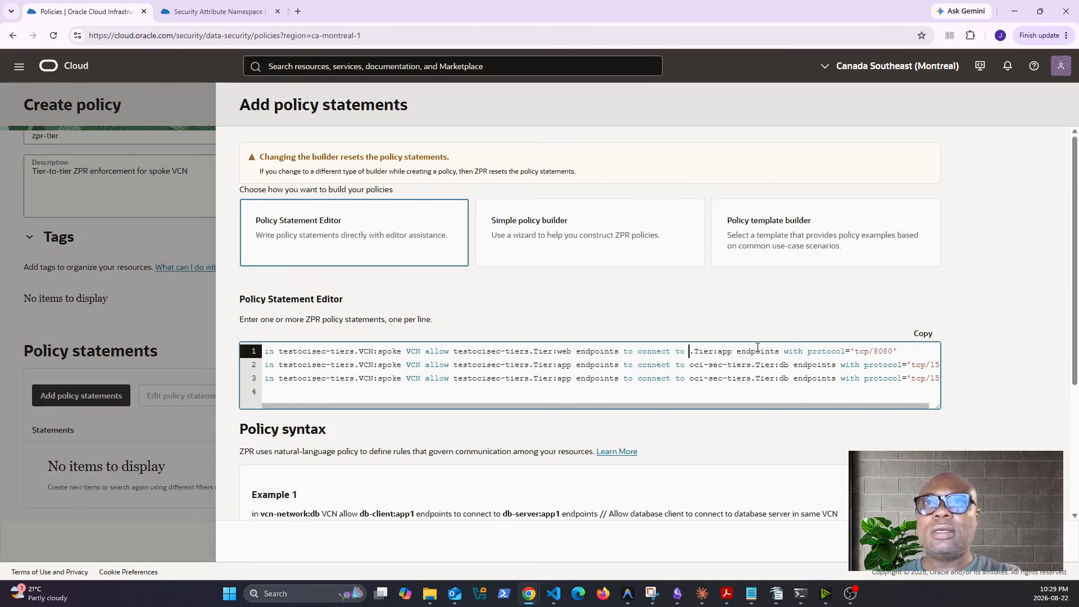
pyautogui.write('testocisec-tiers')
# Step: Replace the namespace before the destination Tier:db in the second policy statement with testocisec-tiers
pyautogui.click(751, 364)
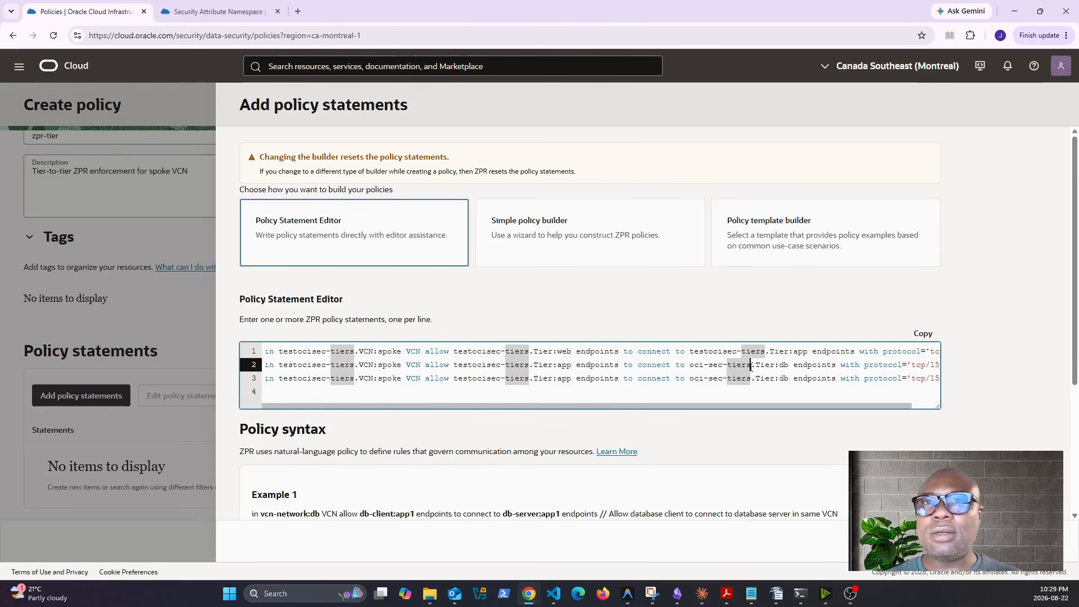
pyautogui.press('BackSpace')
pyautogui.press('BackSpace')
pyautogui.press('BackSpace')
pyautogui.press('BackSpace')
pyautogui.press('BackSpace')
pyautogui.press('BackSpace')
pyautogui.press('BackSpace')
pyautogui.press('BackSpace')
pyautogui.press('BackSpace')
pyautogui.press('BackSpace')
pyautogui.press('BackSpace')
pyautogui.press('BackSpace')
pyautogui.press('BackSpace')
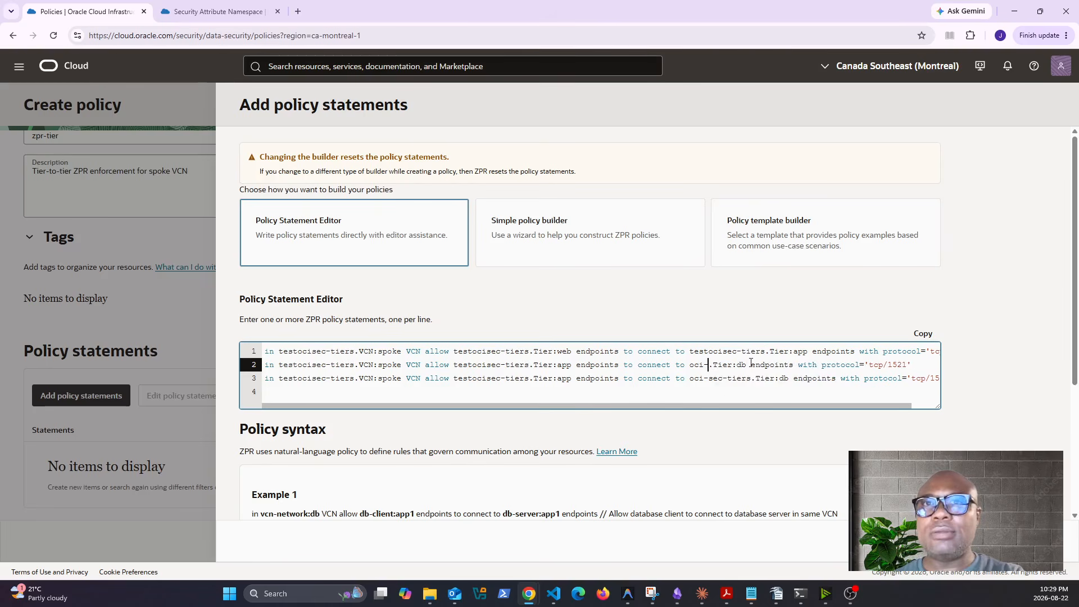
pyautogui.write('testocisec-tiers')
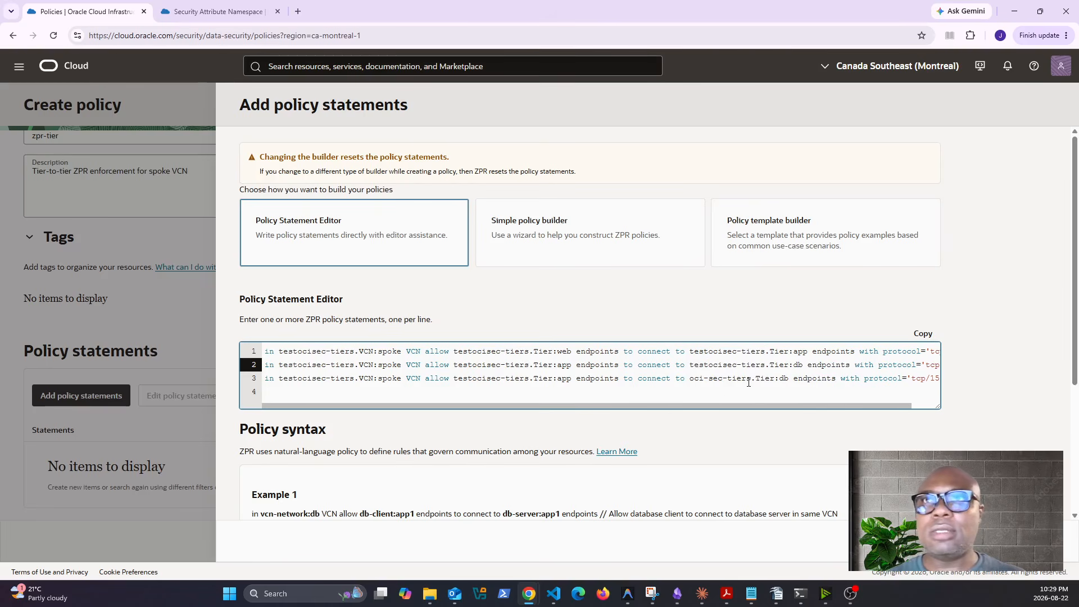
# Step: Replace the namespace before the destination Tier:db in the third policy statement with testocisec-tiers
pyautogui.click(752, 376)
pyautogui.press('BackSpace')
pyautogui.press('BackSpace')
pyautogui.press('BackSpace')
pyautogui.press('BackSpace')
pyautogui.press('BackSpace')
pyautogui.press('BackSpace')
pyautogui.press('BackSpace')
pyautogui.press('BackSpace')
pyautogui.press('BackSpace')
pyautogui.press('BackSpace')
pyautogui.press('BackSpace')
pyautogui.press('BackSpace')
pyautogui.press('BackSpace')
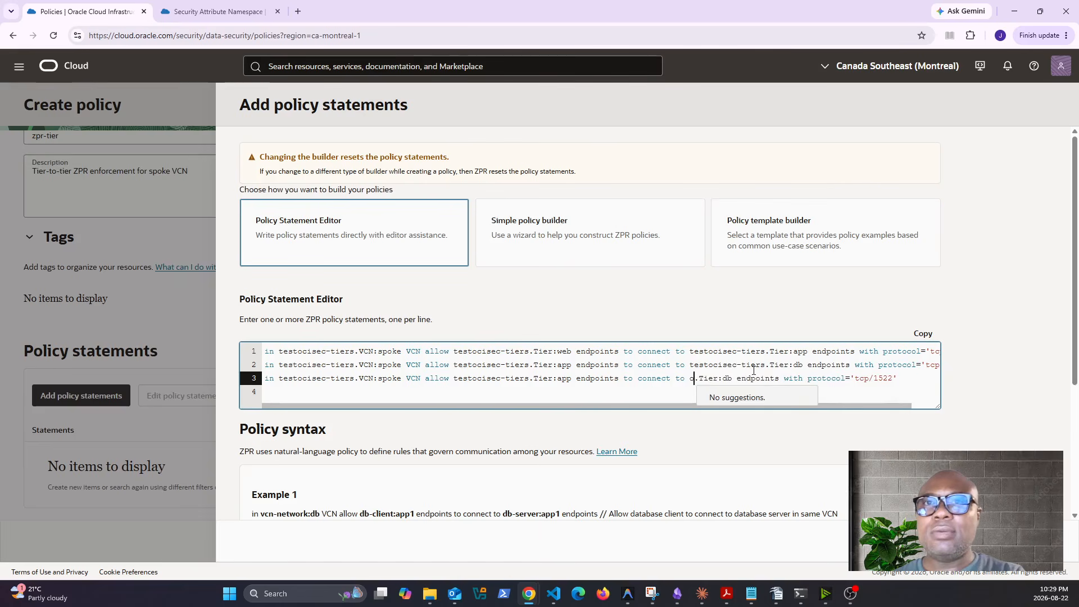
pyautogui.write('testocisec-tiers')
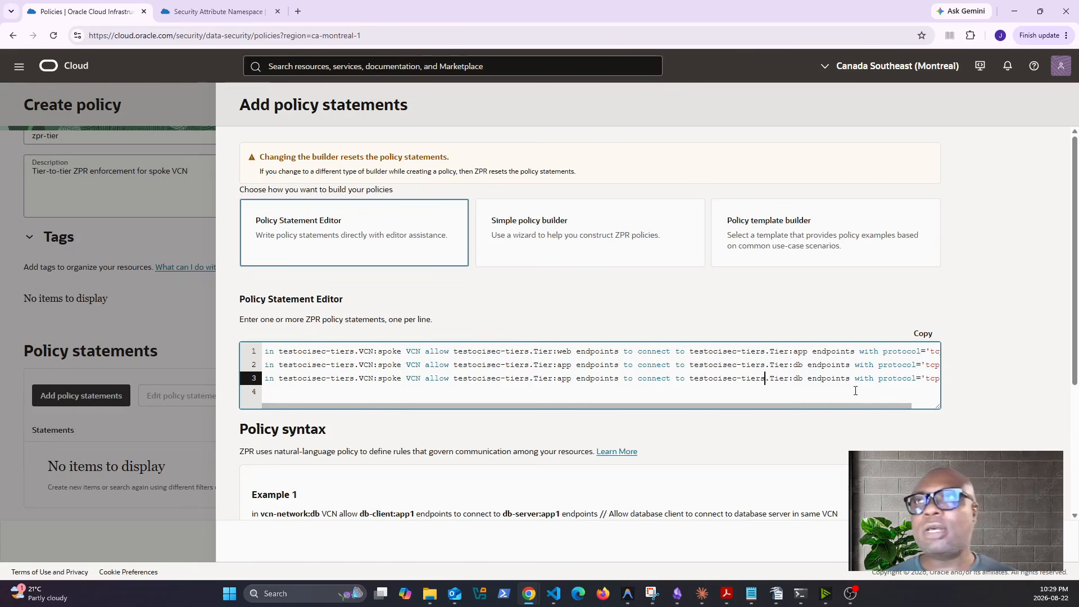
# Step: Check the statements through to their protocol values and add all three to the policy
pyautogui.moveTo(885, 410); pyautogui.dragTo(780, 414)
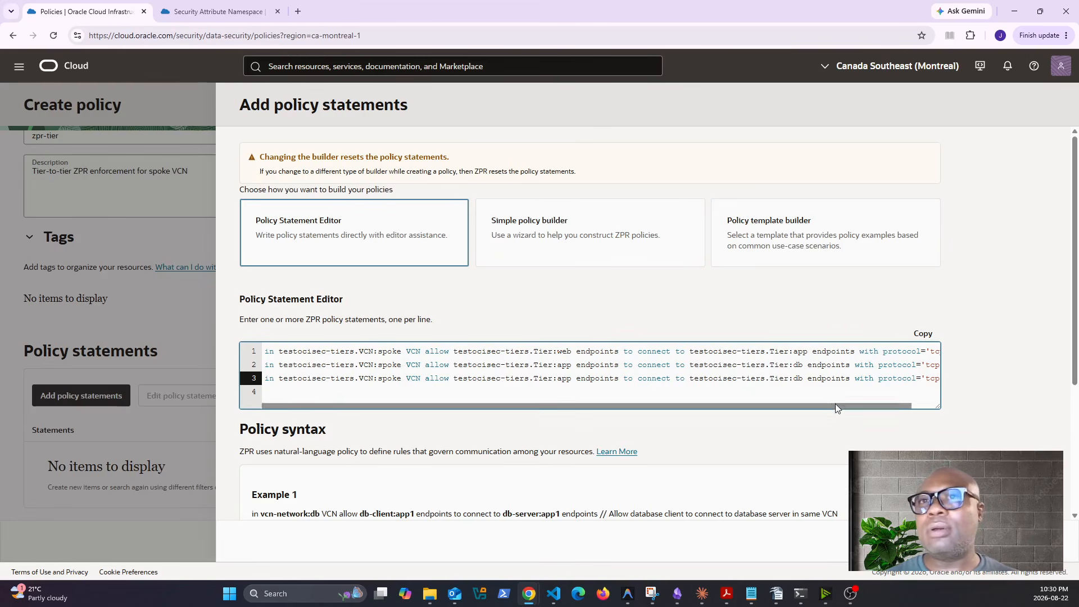
pyautogui.moveTo(835, 404); pyautogui.dragTo(866, 404)
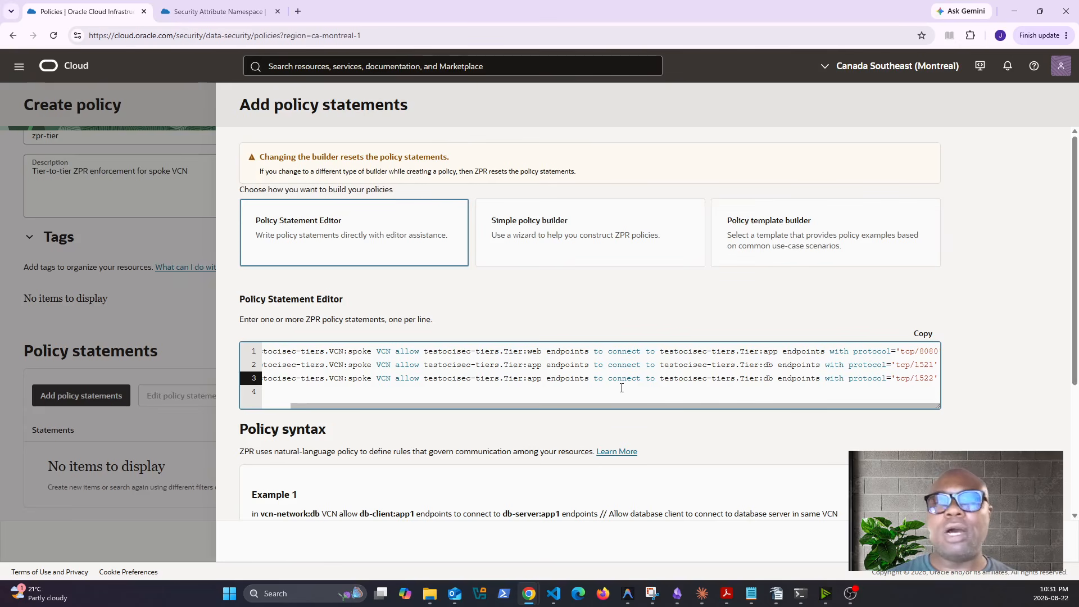
pyautogui.scroll(-3, 668, 436)
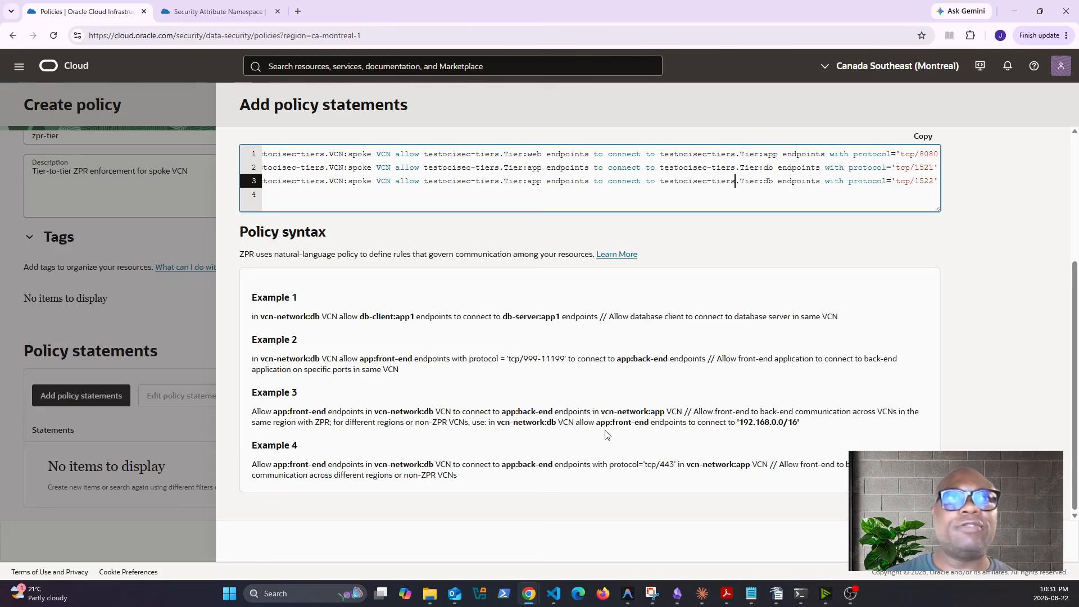
pyautogui.click(1038, 540)
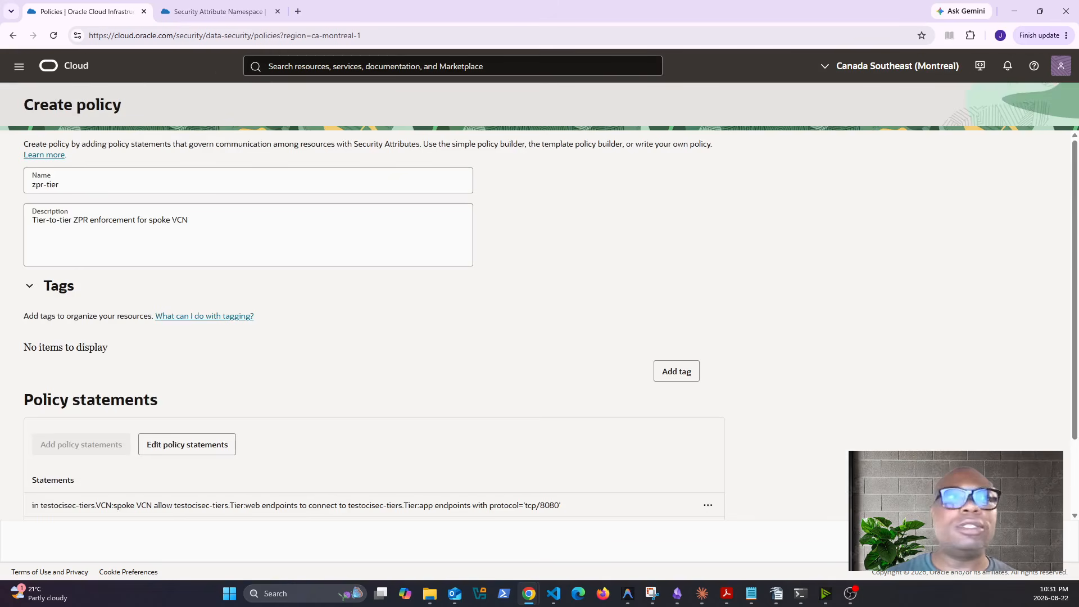
# Step: Change the policy name to tier2tier and create the policy
pyautogui.scroll(-2, 528, 341)
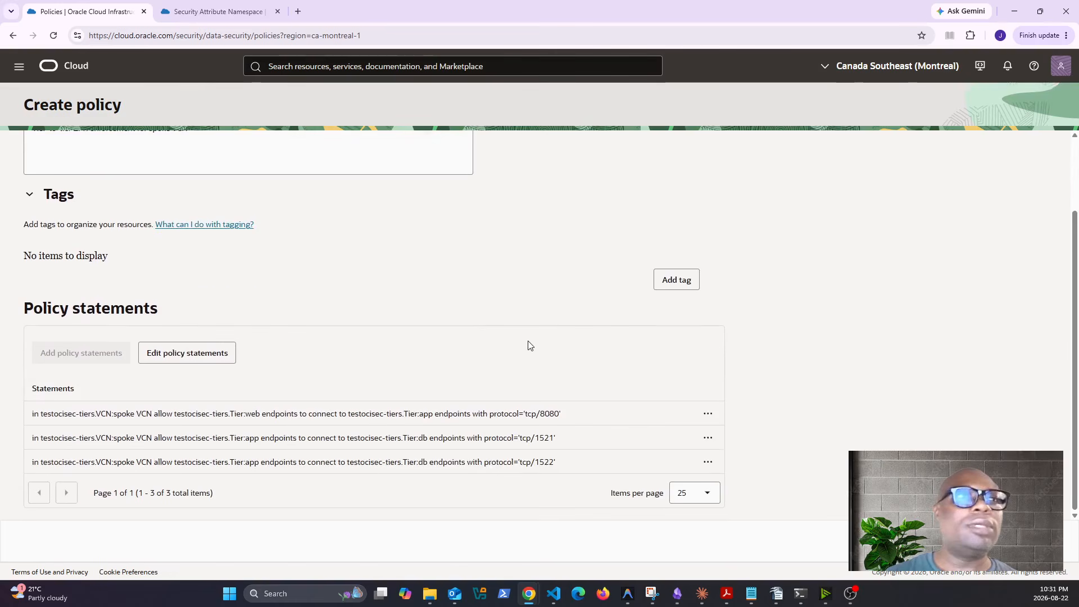
pyautogui.scroll(2, 528, 345)
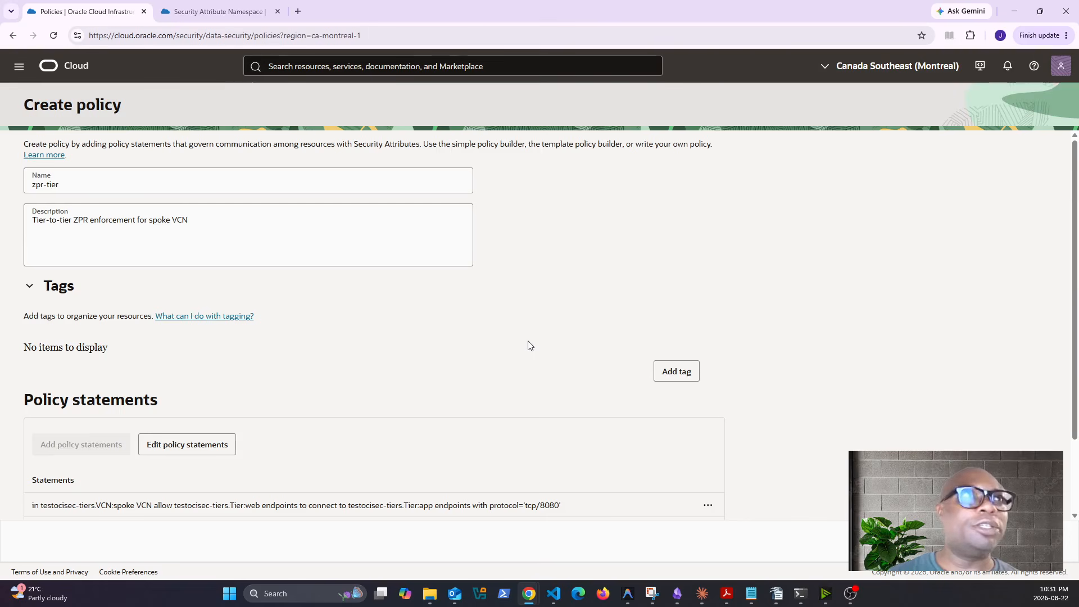
pyautogui.click(45, 183)
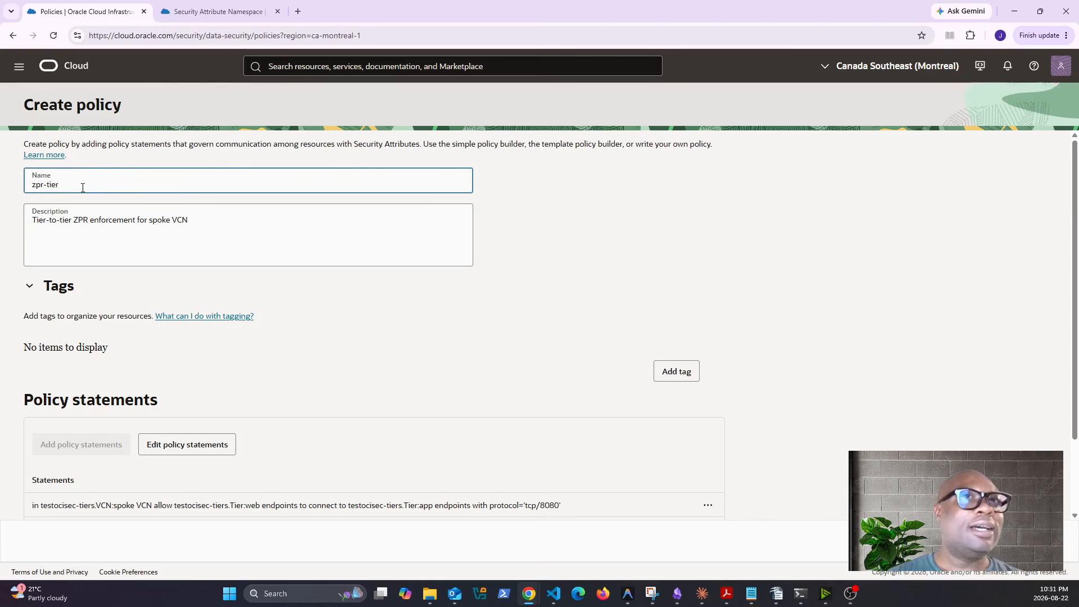
pyautogui.press('BackSpace')
pyautogui.press('BackSpace')
pyautogui.press('BackSpace')
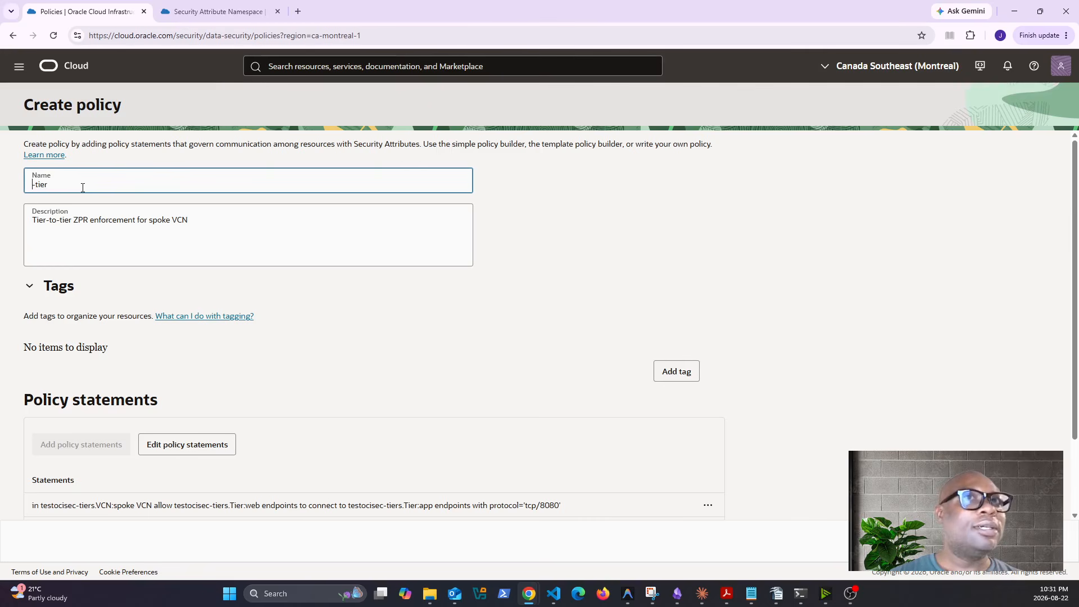
pyautogui.write('t')
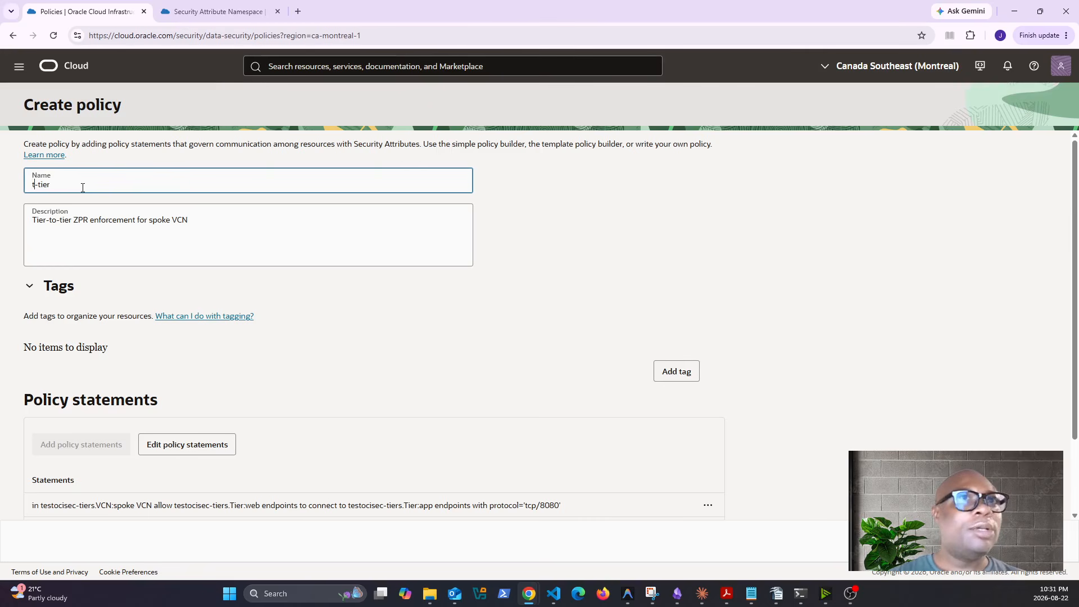
pyautogui.write('ier')
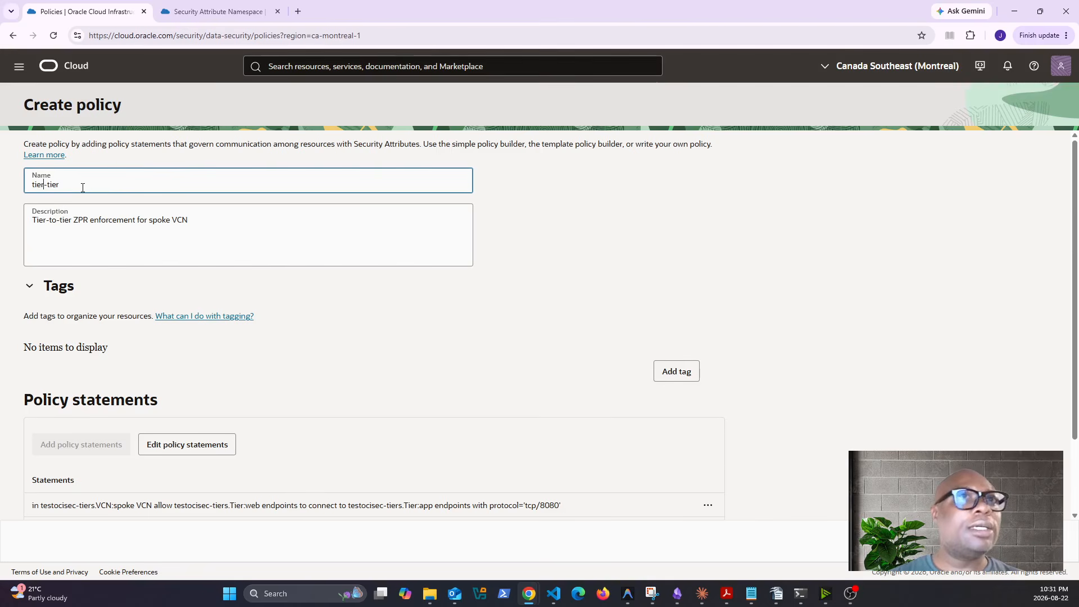
pyautogui.press('Delete')
pyautogui.write('2')
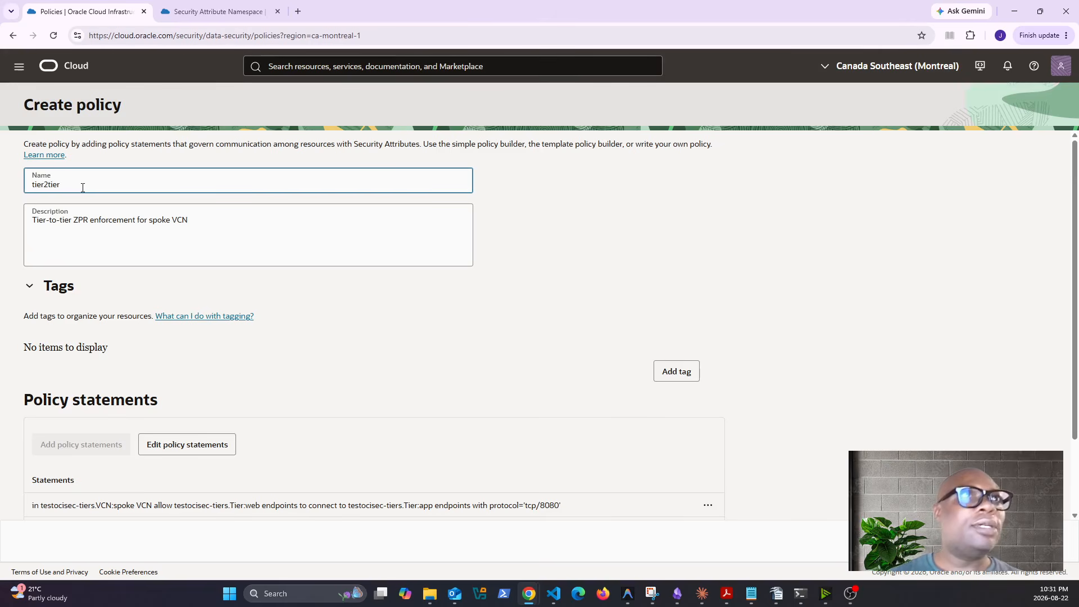
pyautogui.scroll(-2, 520, 412)
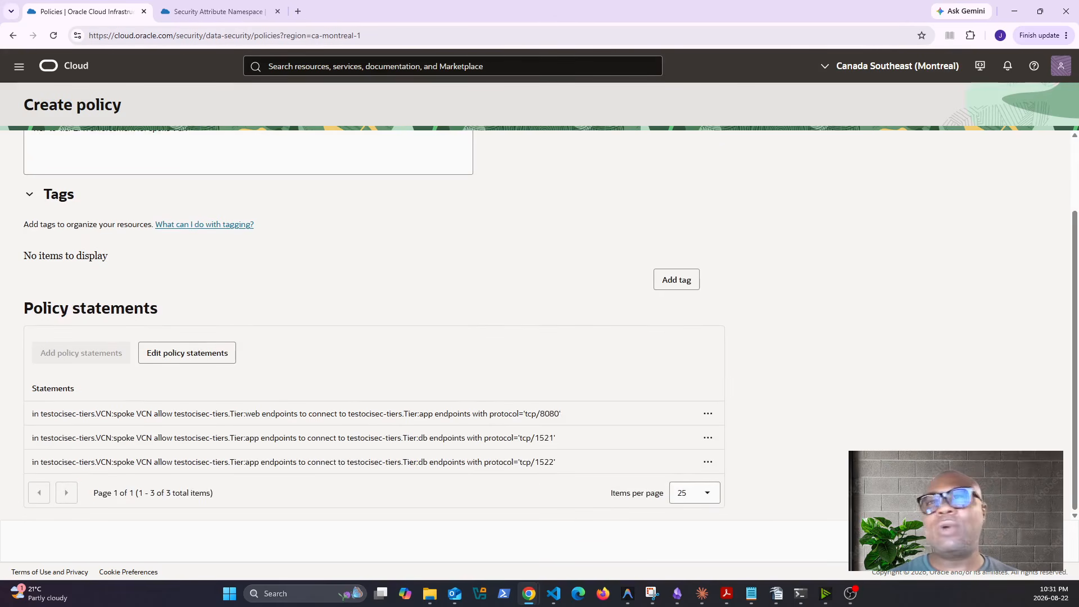
pyautogui.click(1033, 540)
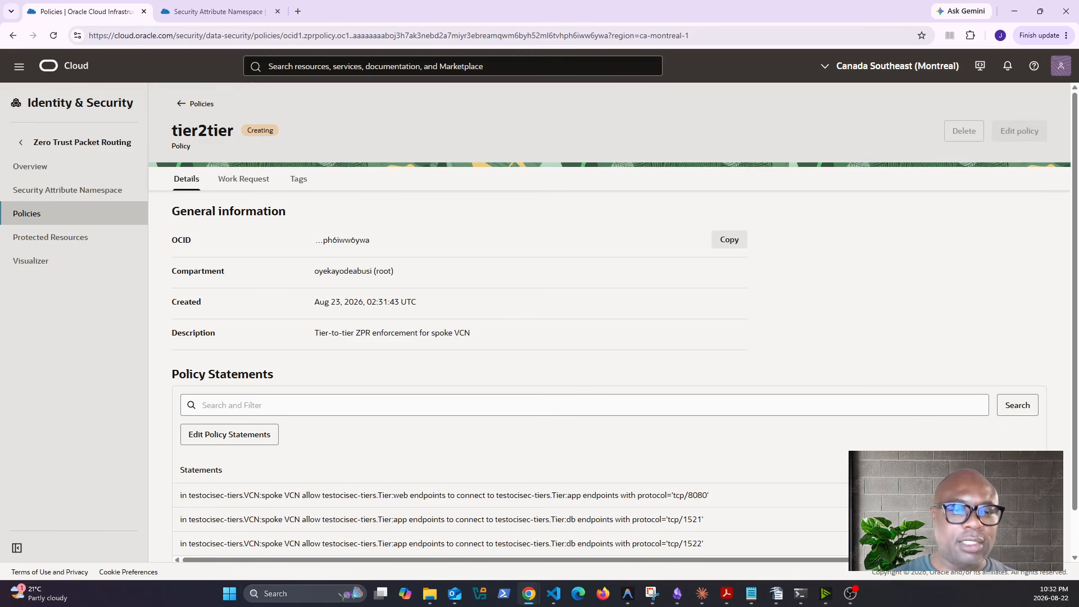
# Step: Go to the Zero Trust Packet Routing protected resources and start adding a security attribute to resources
pyautogui.hotkey('alt', 'Tab')
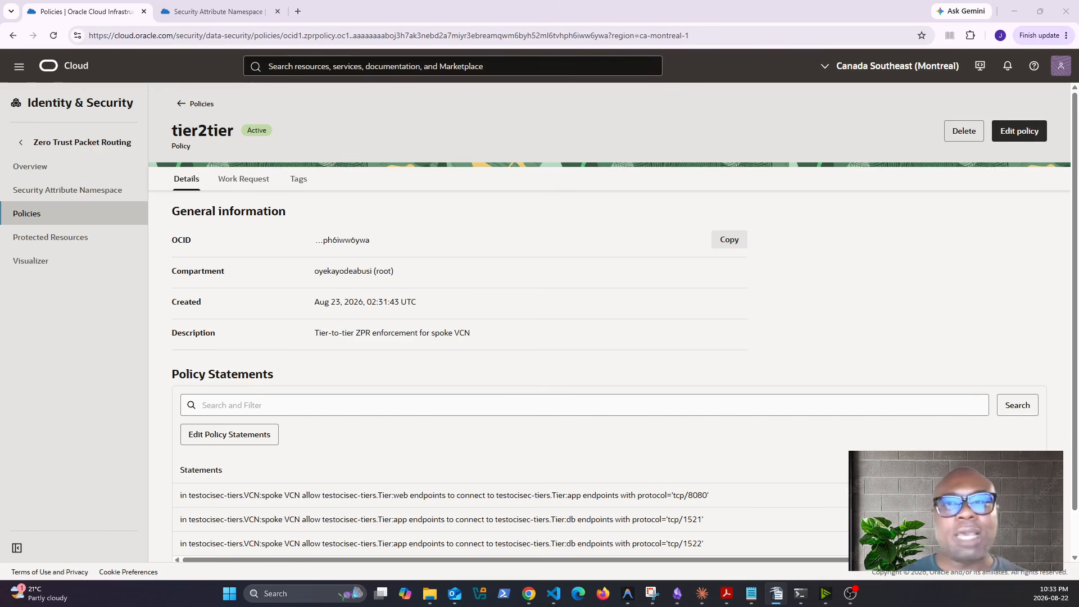
pyautogui.scroll(-1, 246, 91)
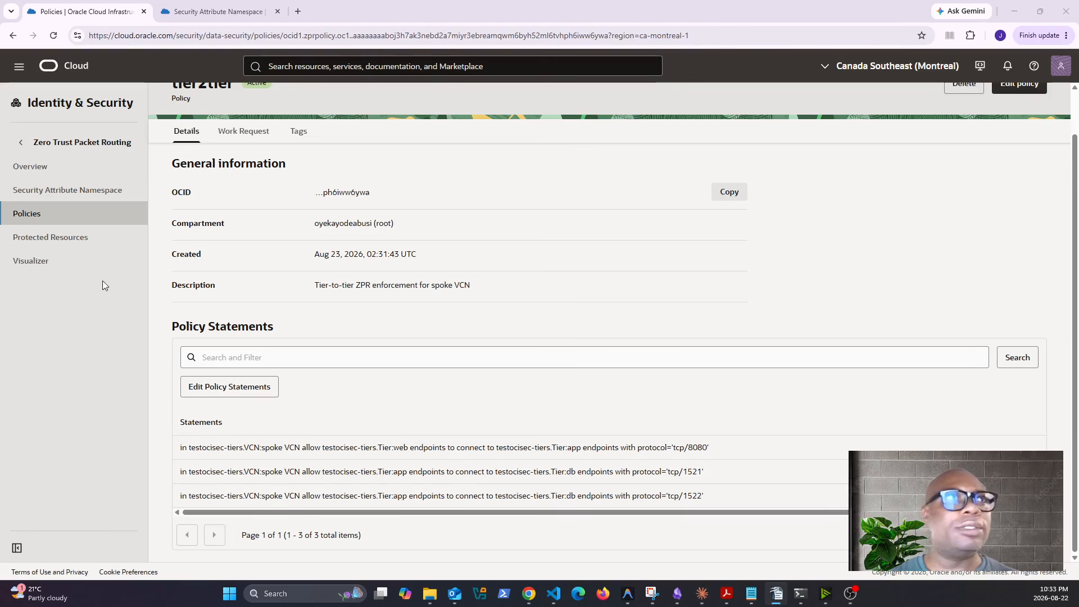
pyautogui.click(72, 242)
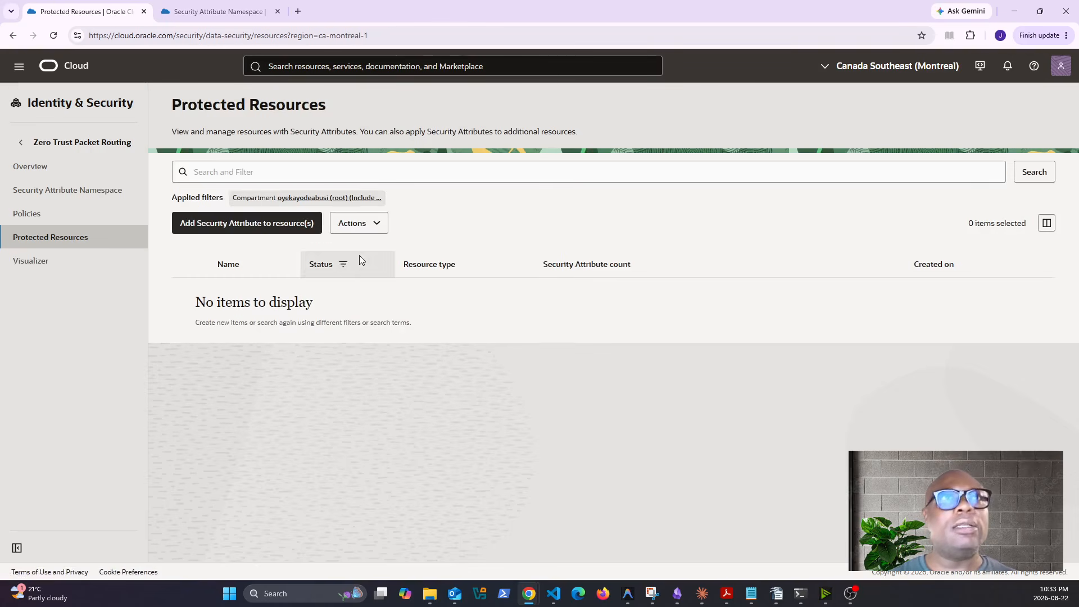
pyautogui.click(245, 226)
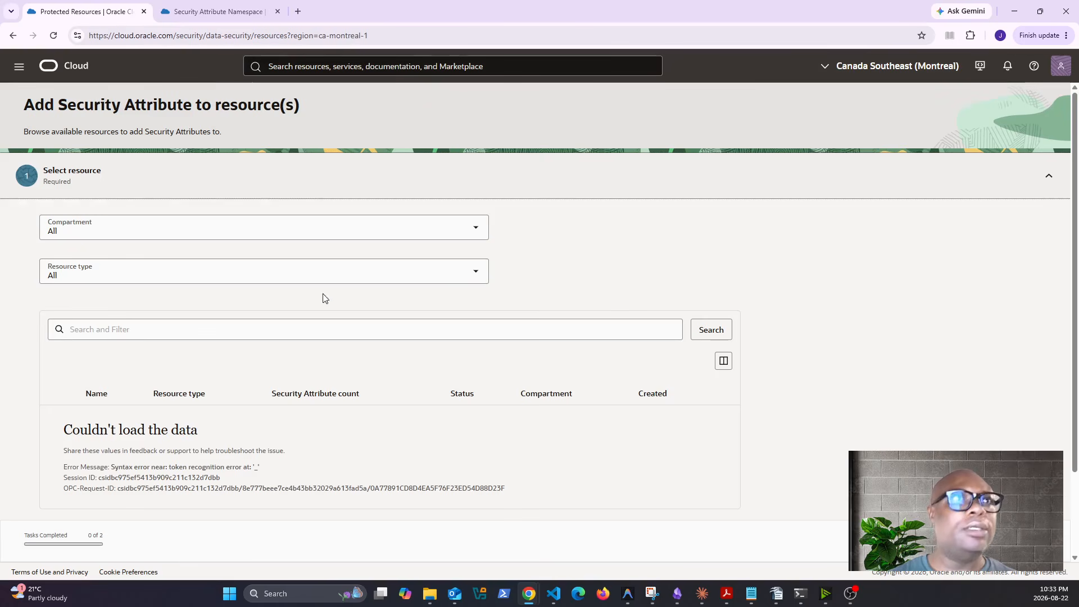
# Step: Filter the resources across all compartments by type Vcn and select oci-sec-spoke-vcn
pyautogui.click(375, 226)
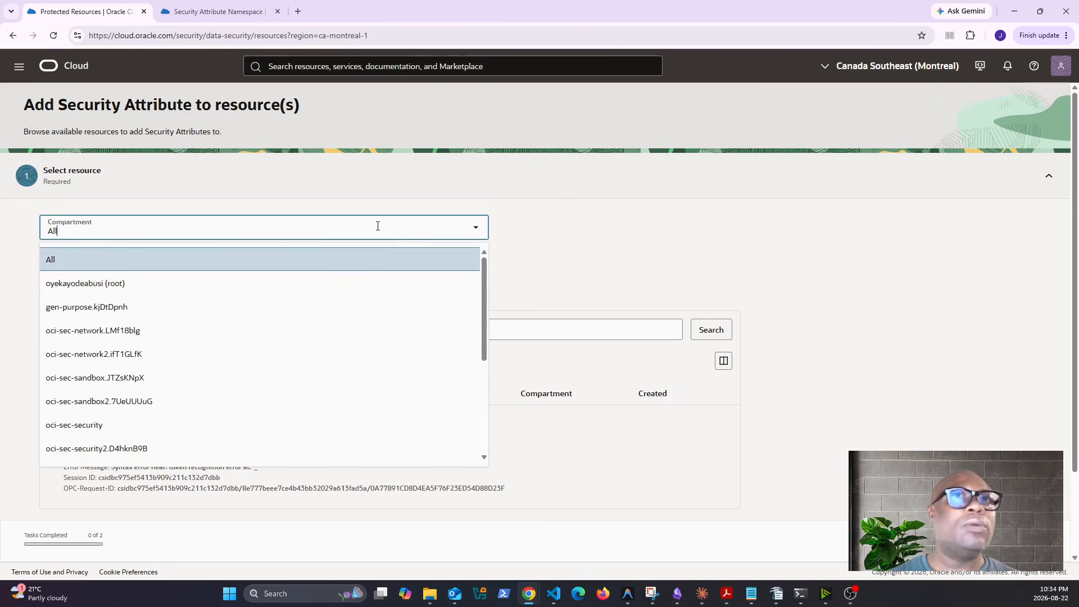
pyautogui.click(528, 250)
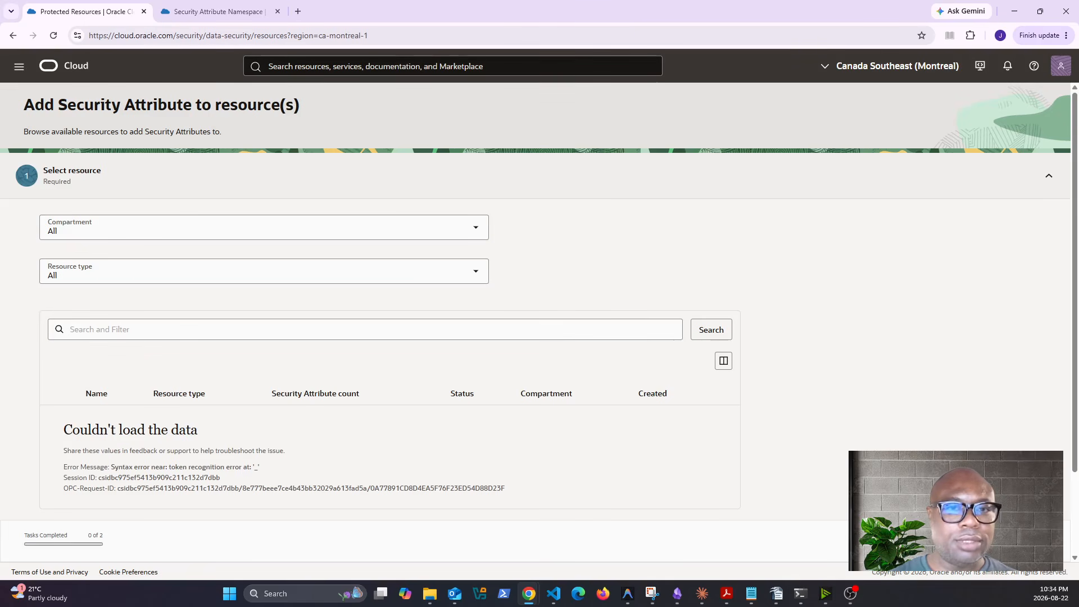
pyautogui.click(166, 275)
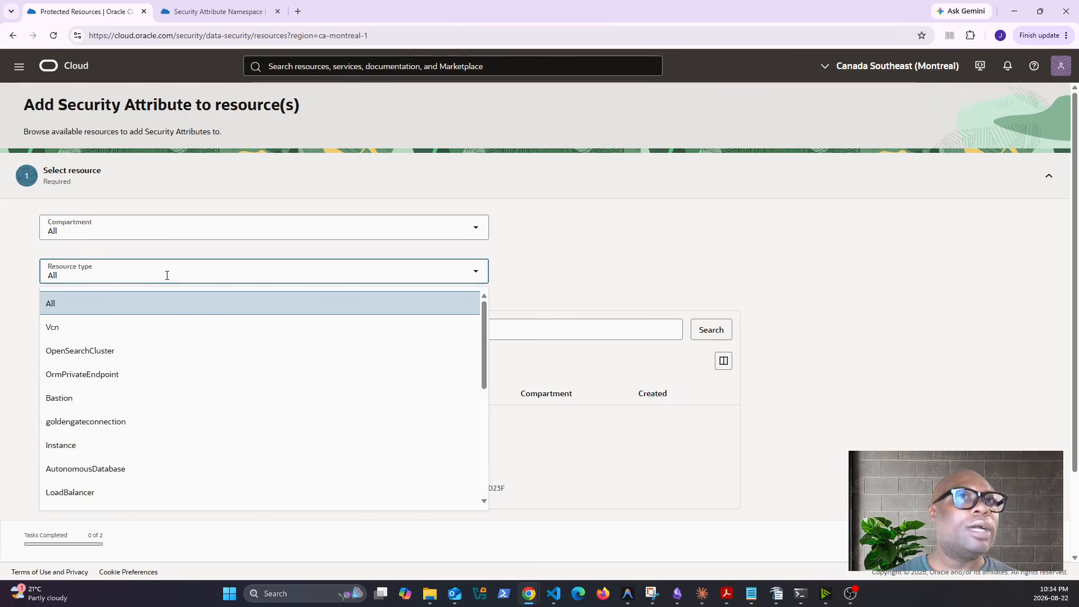
pyautogui.click(60, 326)
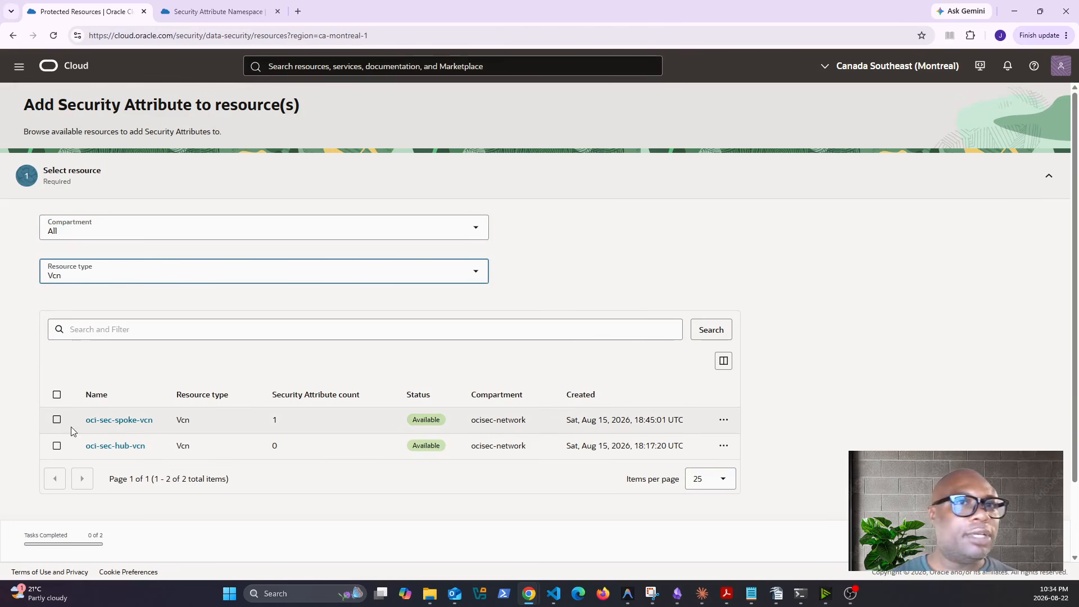
pyautogui.click(57, 421)
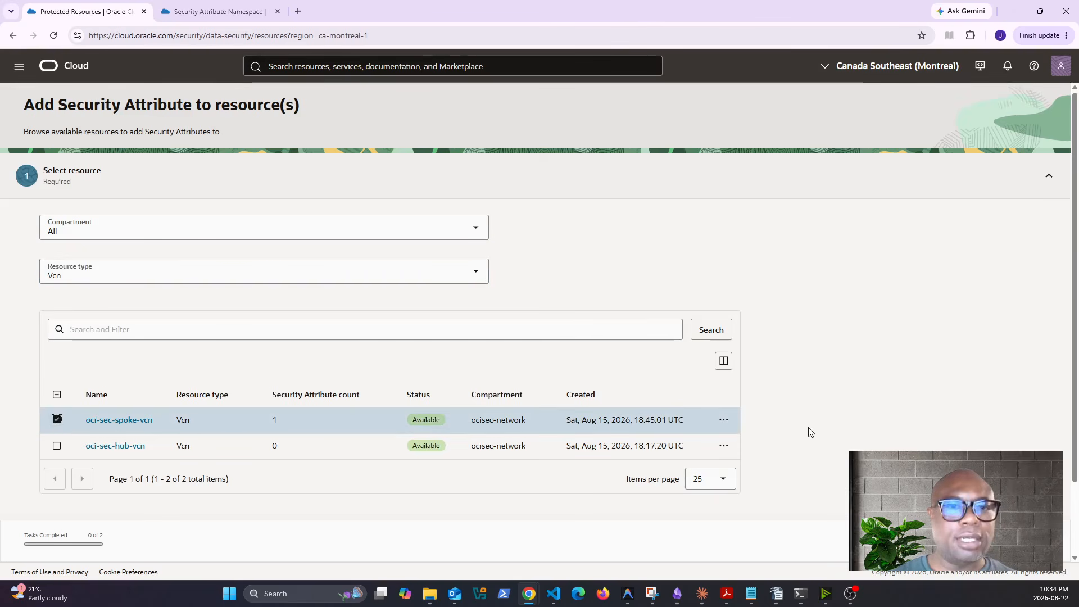
pyautogui.scroll(-2, 849, 427)
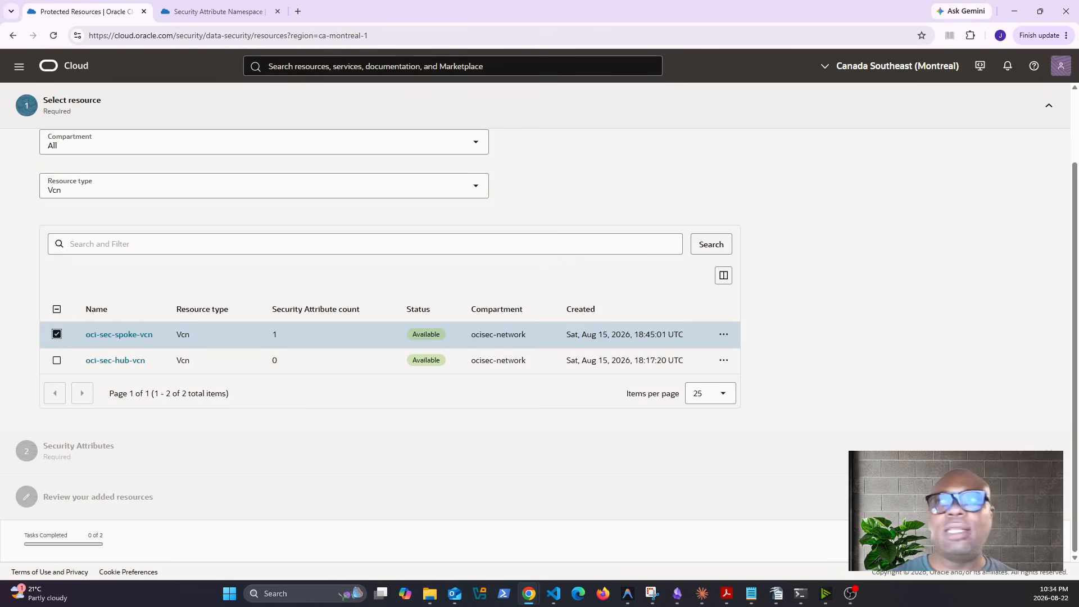
# Step: Continue to the security attributes and try the oracle-zpr and testocisec-tiers namespaces for the attribute
pyautogui.click(1032, 541)
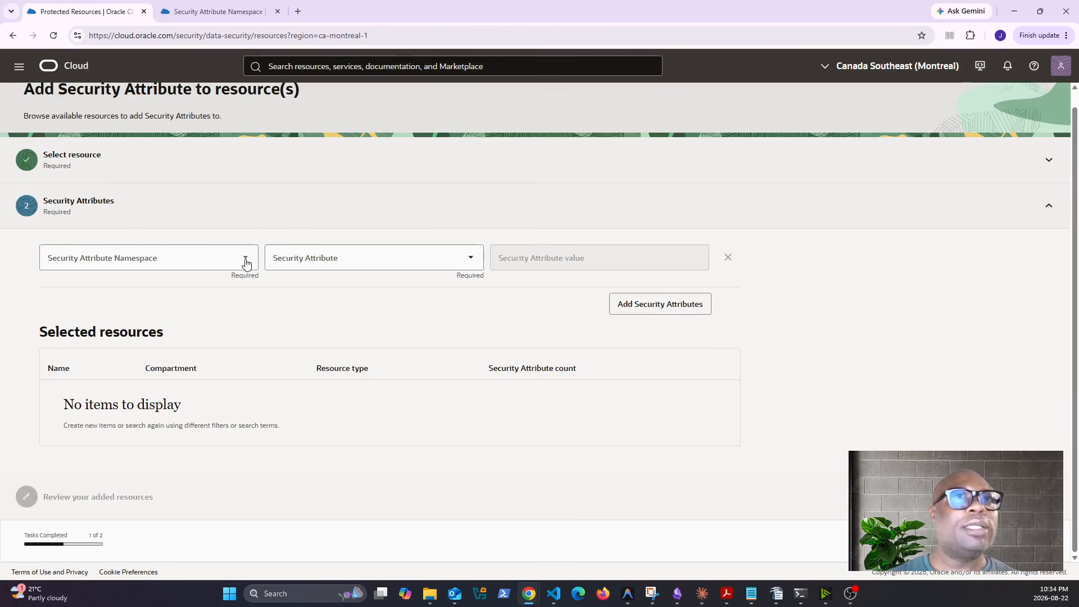
pyautogui.click(246, 258)
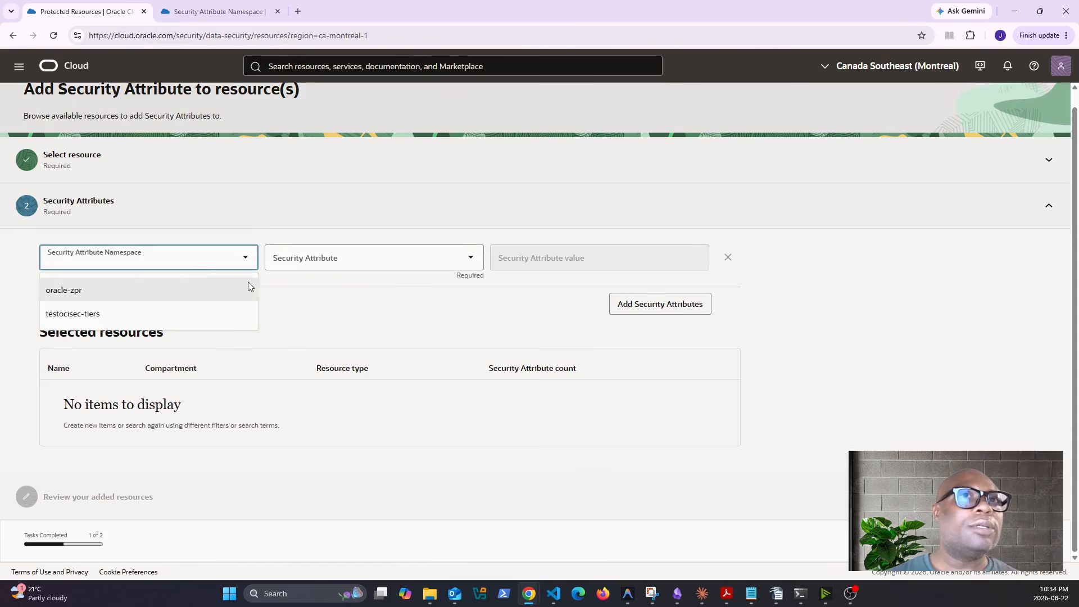
pyautogui.click(181, 290)
pyautogui.click(239, 256)
pyautogui.click(89, 291)
pyautogui.click(241, 261)
pyautogui.click(194, 313)
pyautogui.click(242, 261)
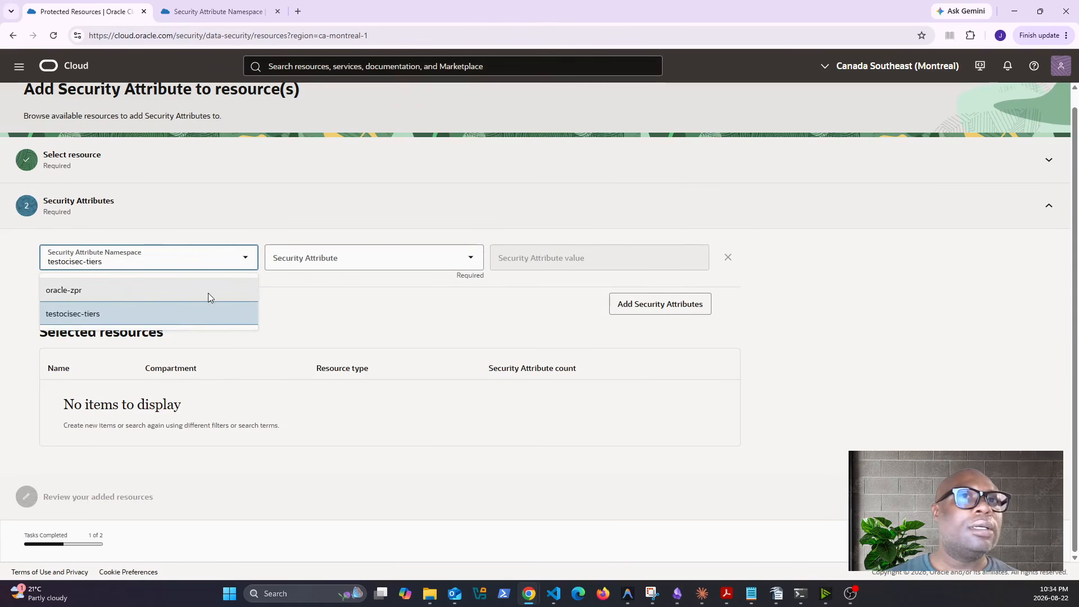
pyautogui.click(207, 292)
pyautogui.click(224, 263)
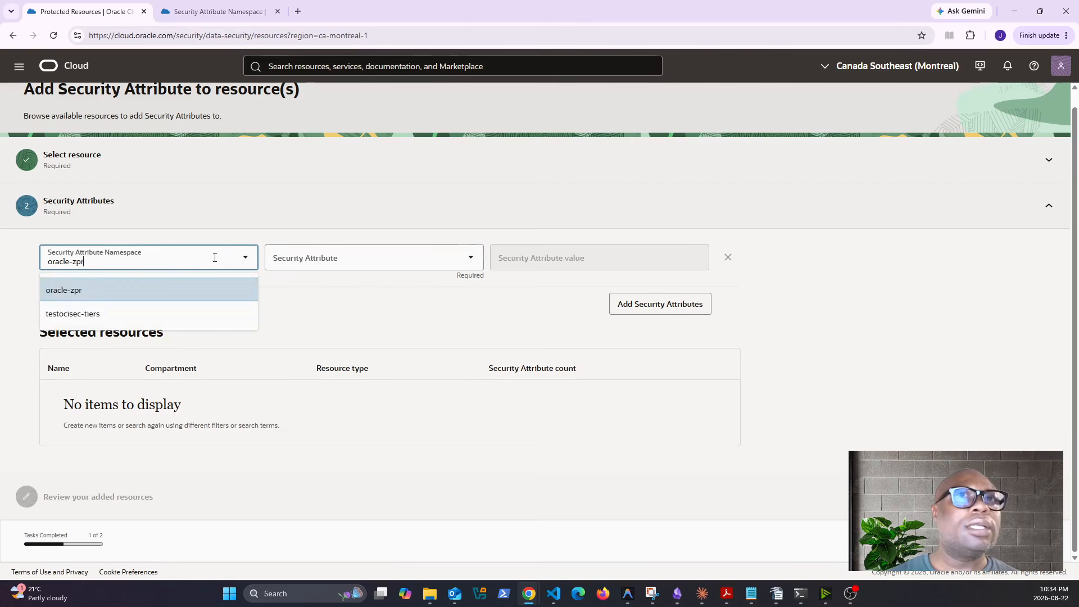
pyautogui.click(90, 312)
pyautogui.click(157, 263)
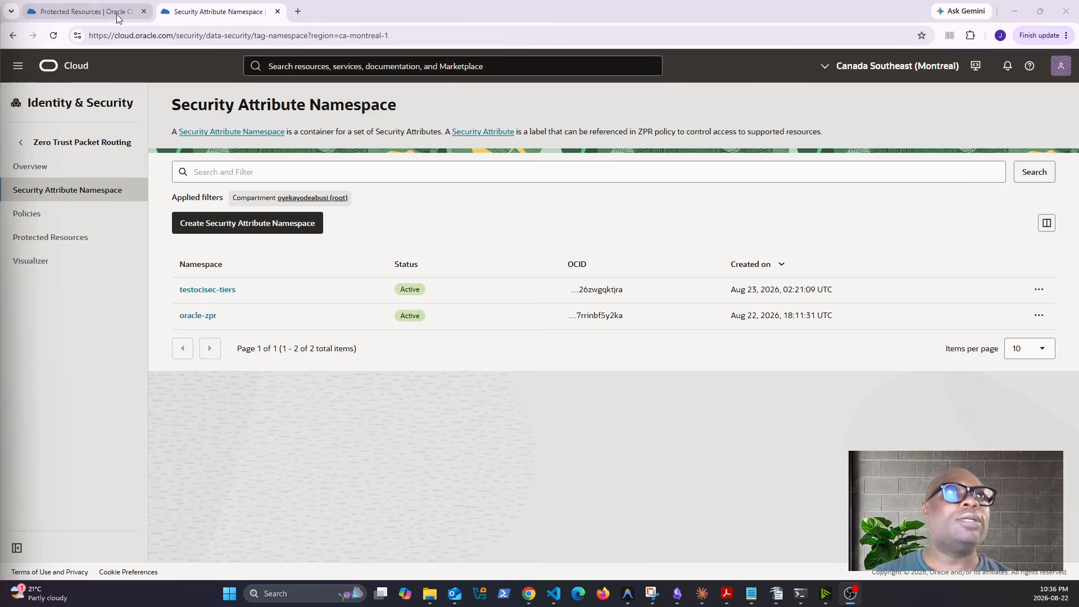
# Step: Return to the Protected Resources page and assign the Tier attribute with value web from the testocisec-tiers namespace
pyautogui.click(68, 15)
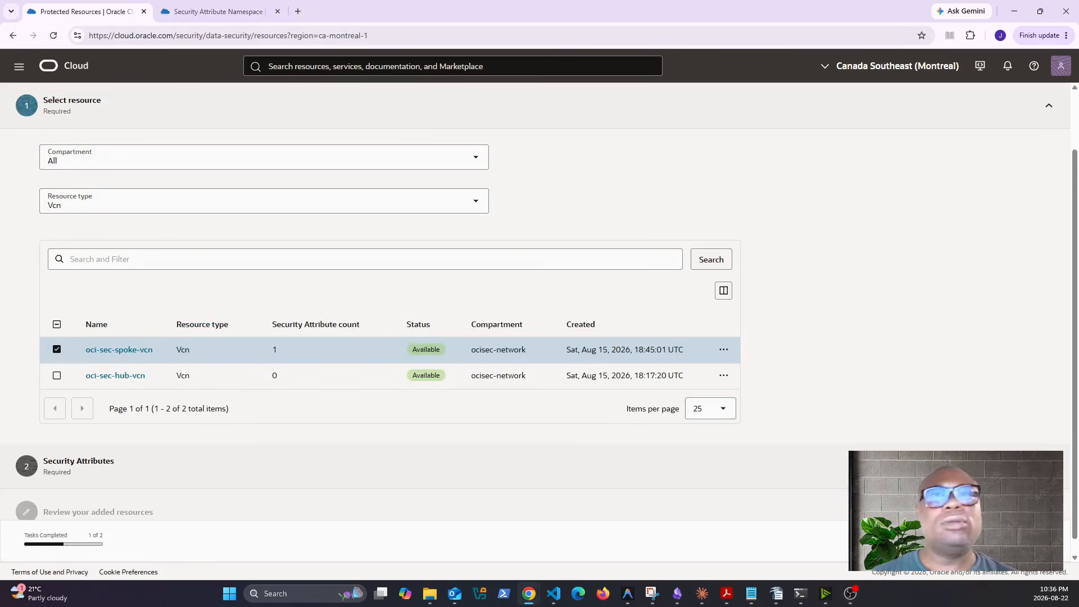
pyautogui.click(193, 262)
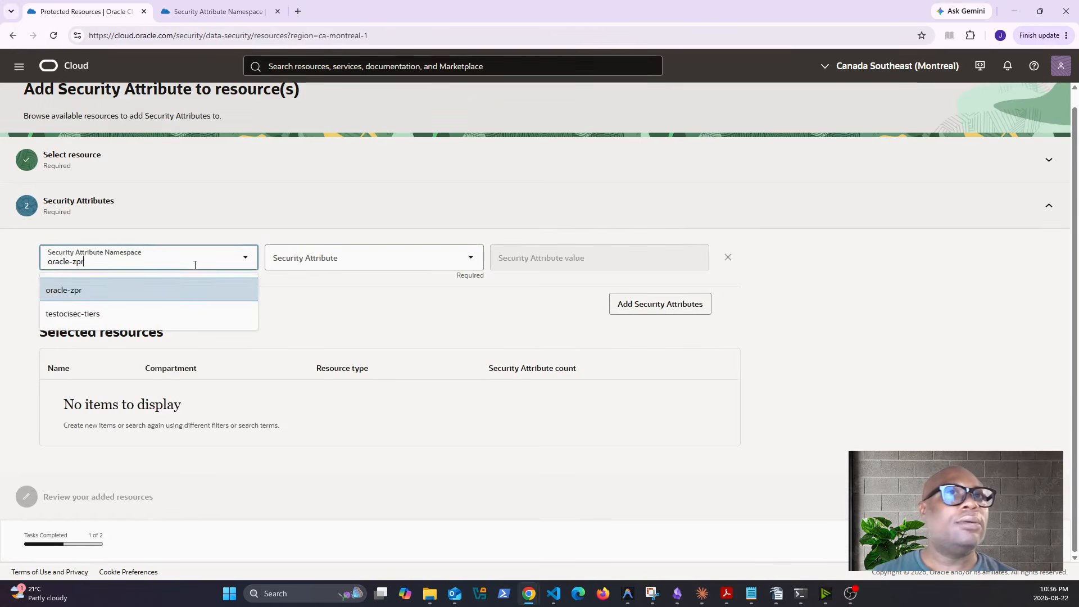
pyautogui.click(73, 315)
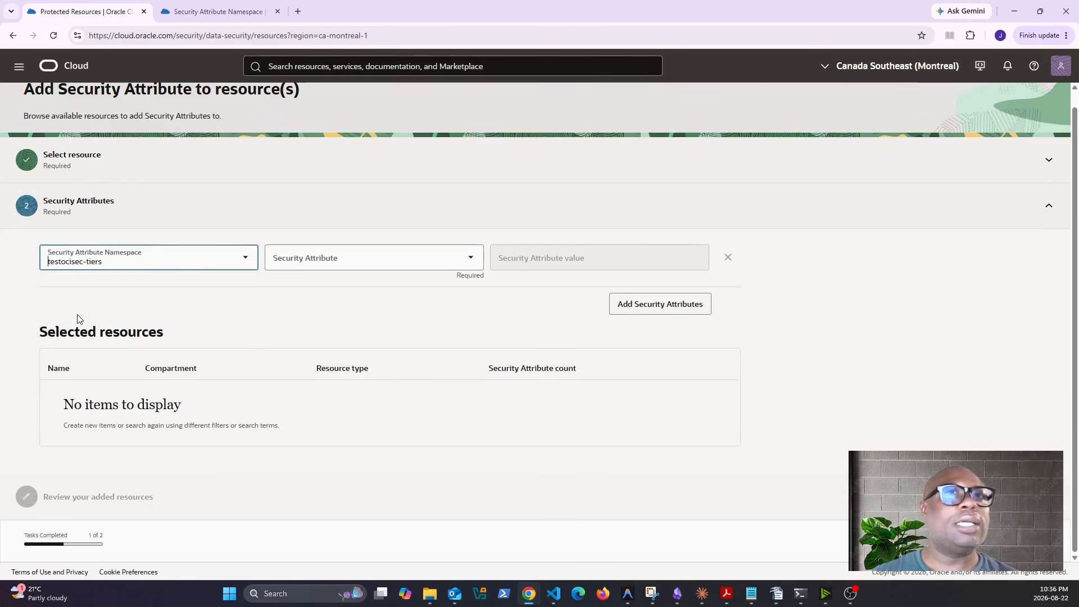
pyautogui.click(413, 260)
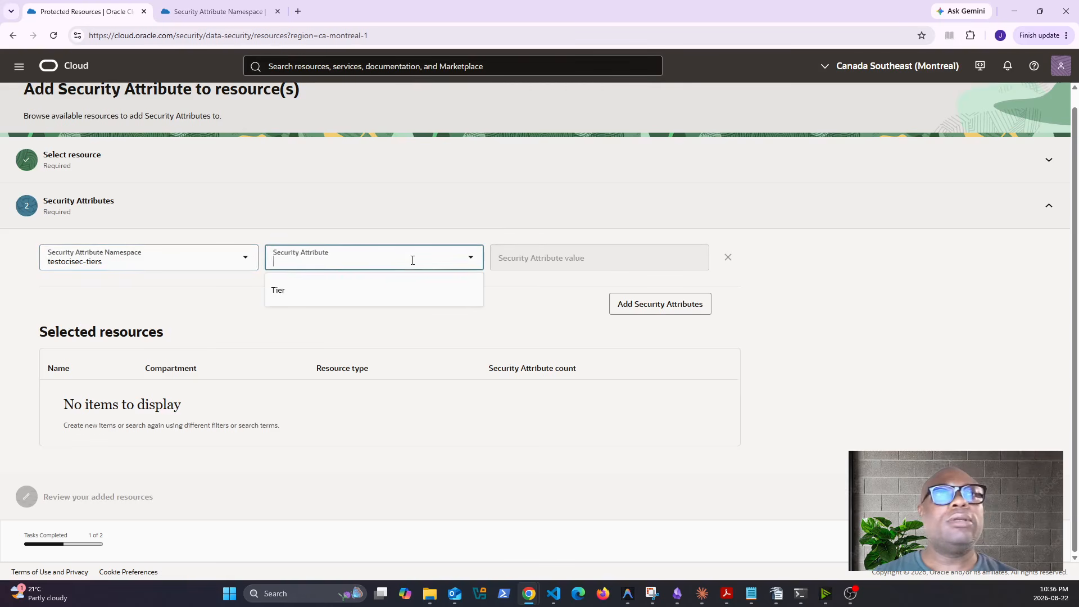
pyautogui.click(290, 292)
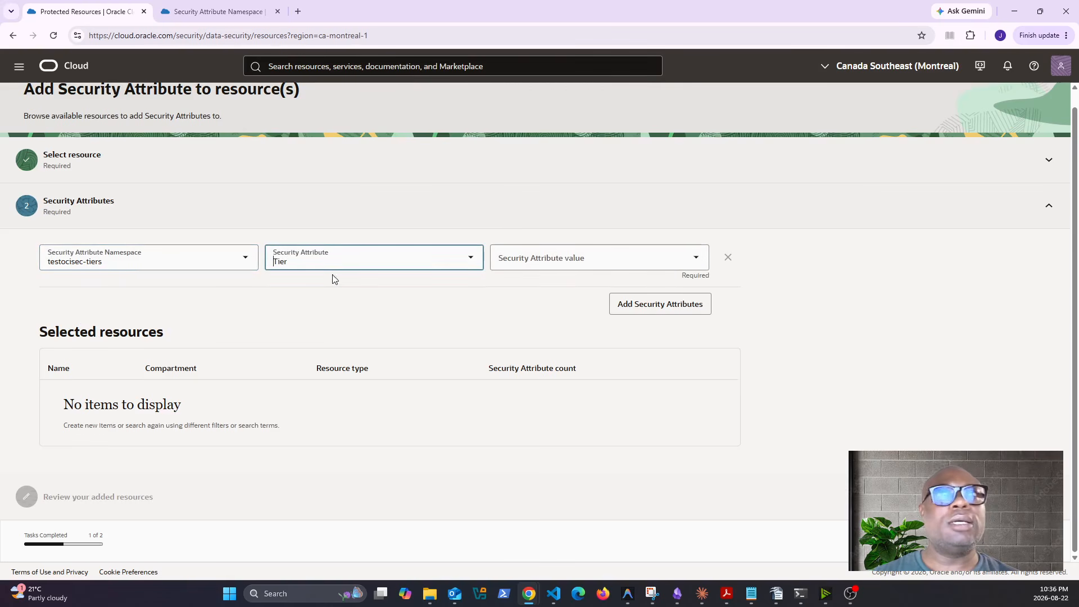
pyautogui.click(659, 265)
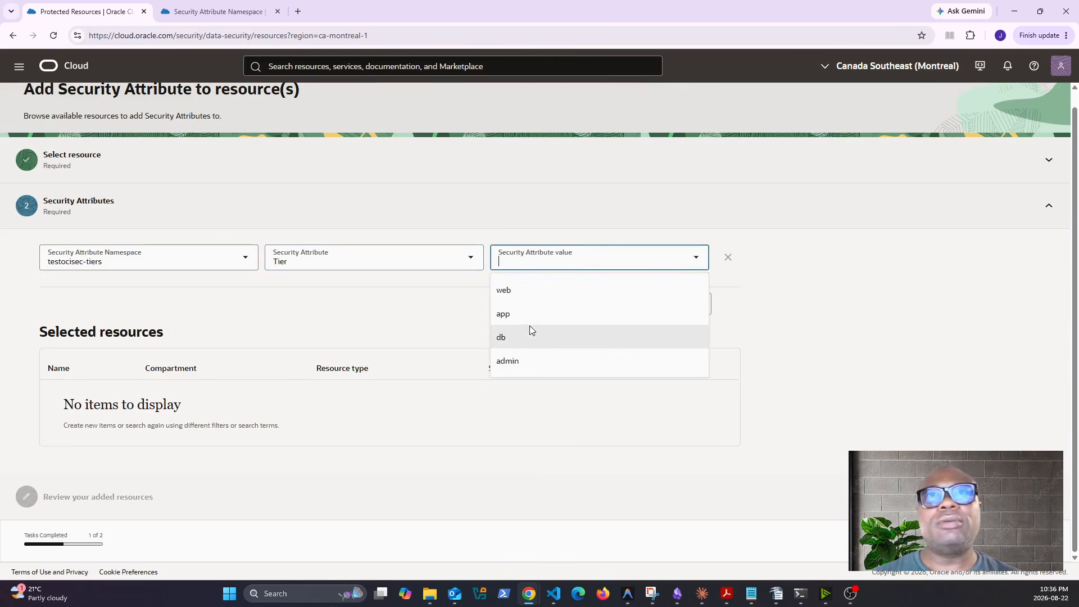
pyautogui.click(518, 293)
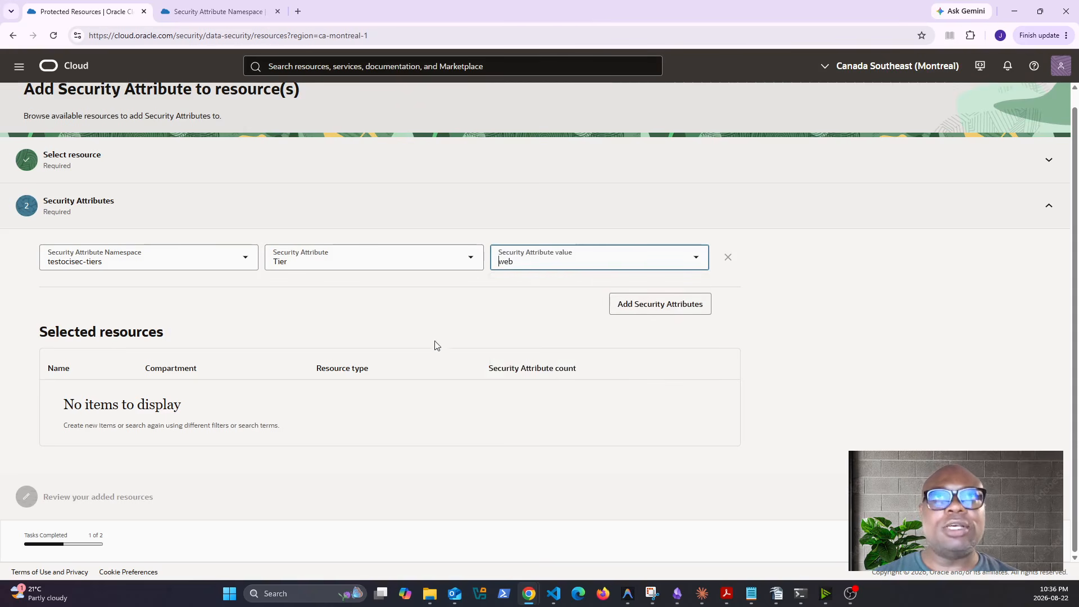
pyautogui.hotkey('alt', 'Tab')
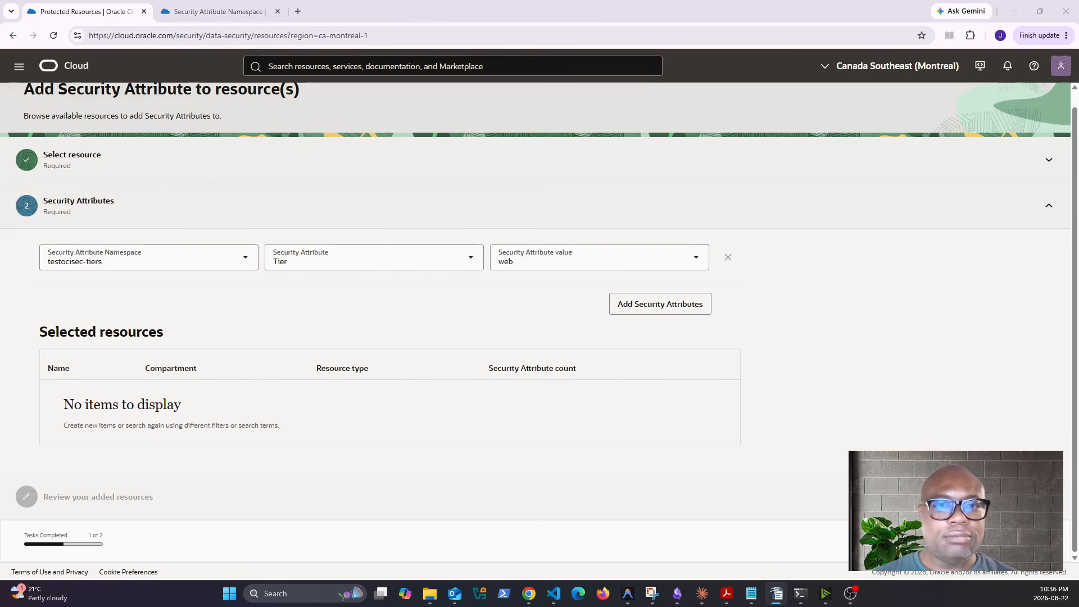
pyautogui.click(612, 256)
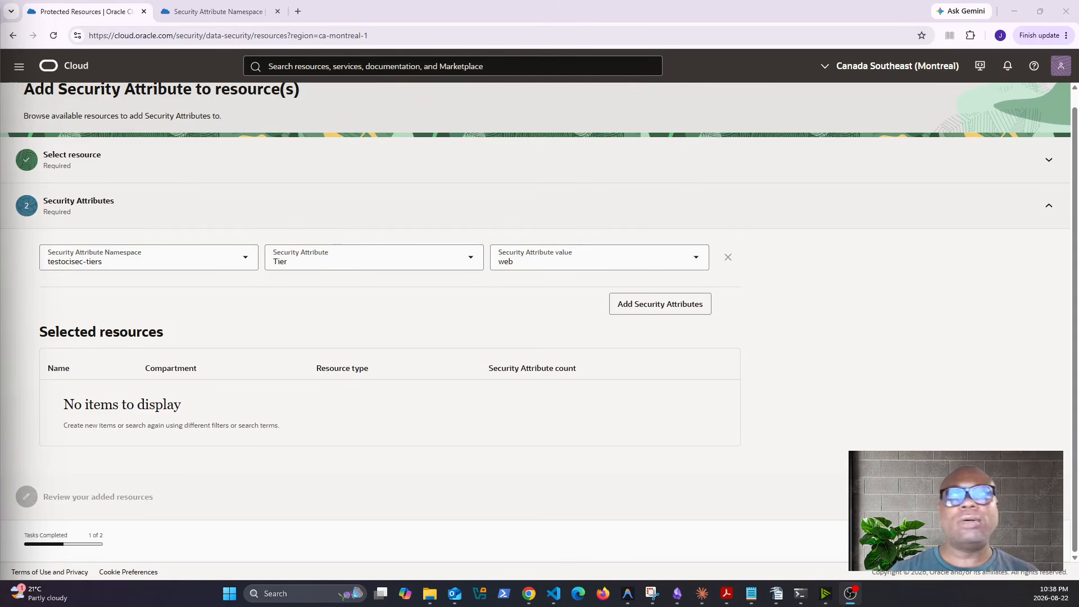
# Step: Review the assignment of the Tier attribute with value web to the selected VCN and submit it
pyautogui.click(1033, 540)
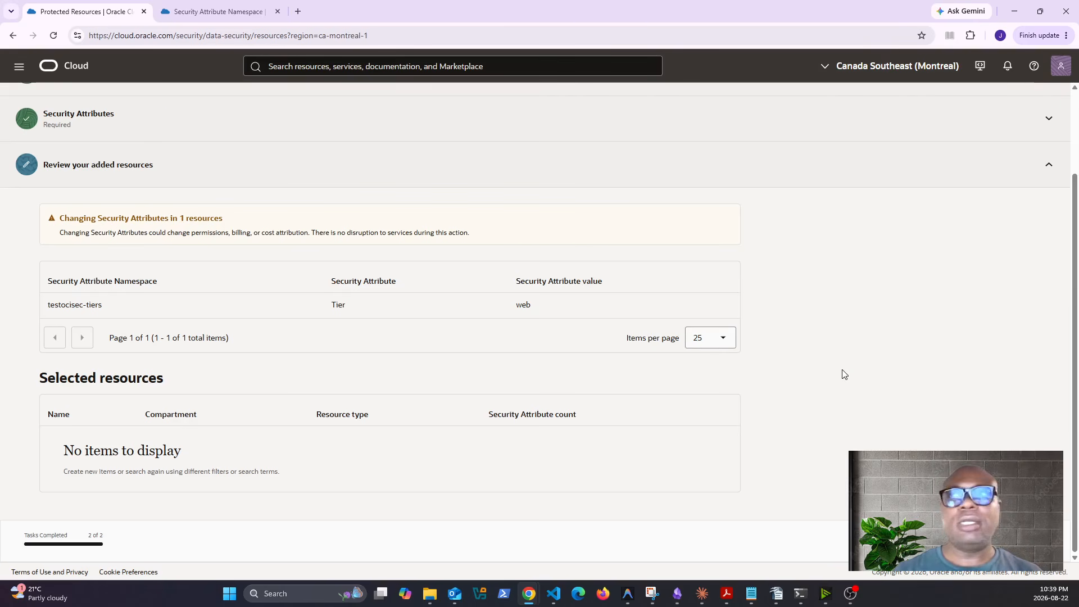
pyautogui.click(1032, 541)
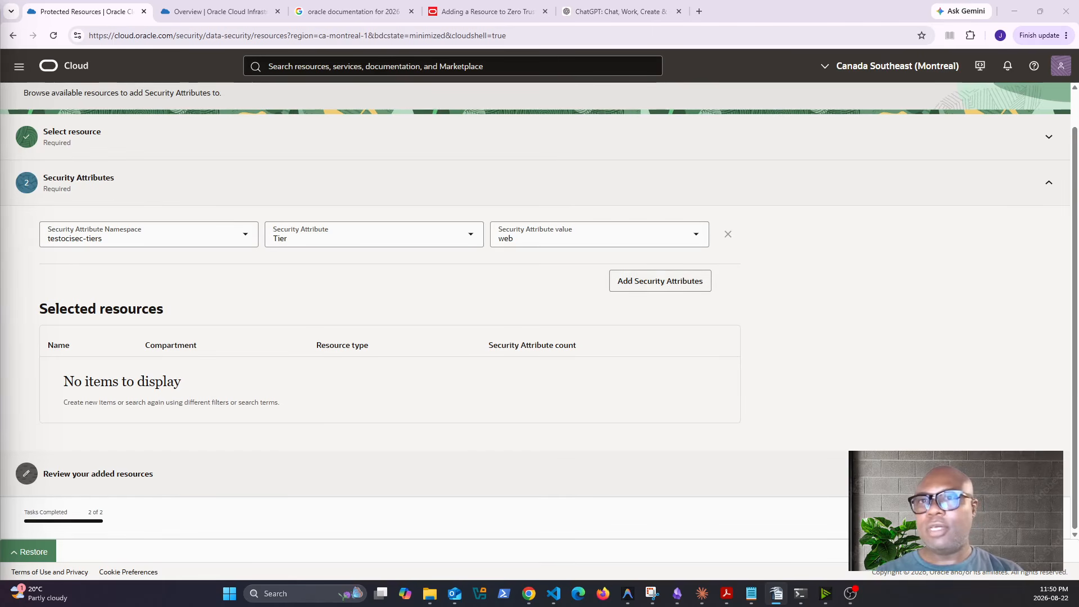
pyautogui.click(1049, 474)
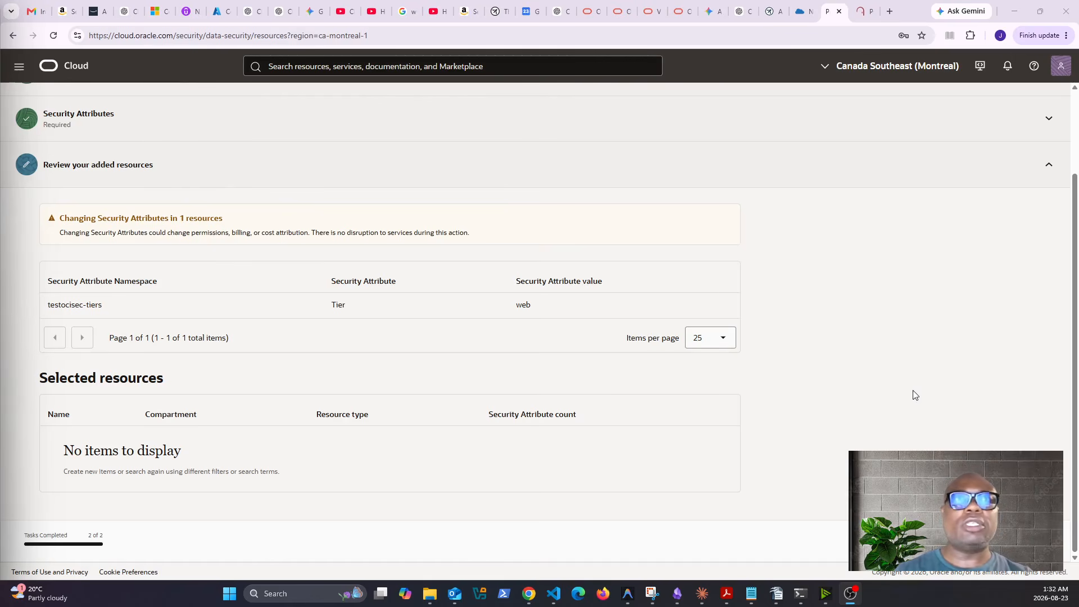
pyautogui.scroll(2, 914, 393)
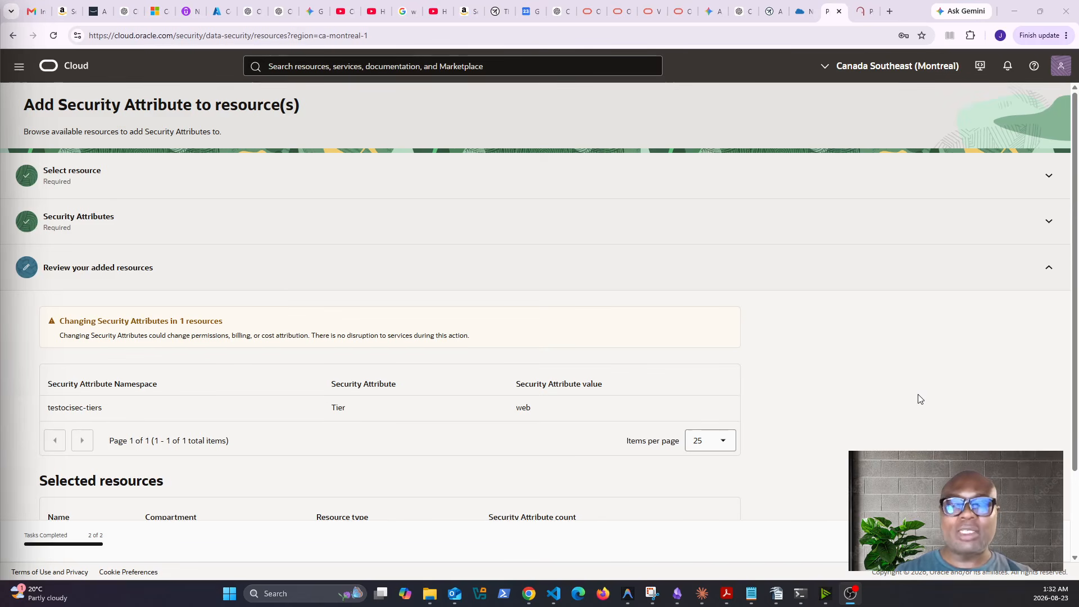
pyautogui.scroll(-2, 920, 405)
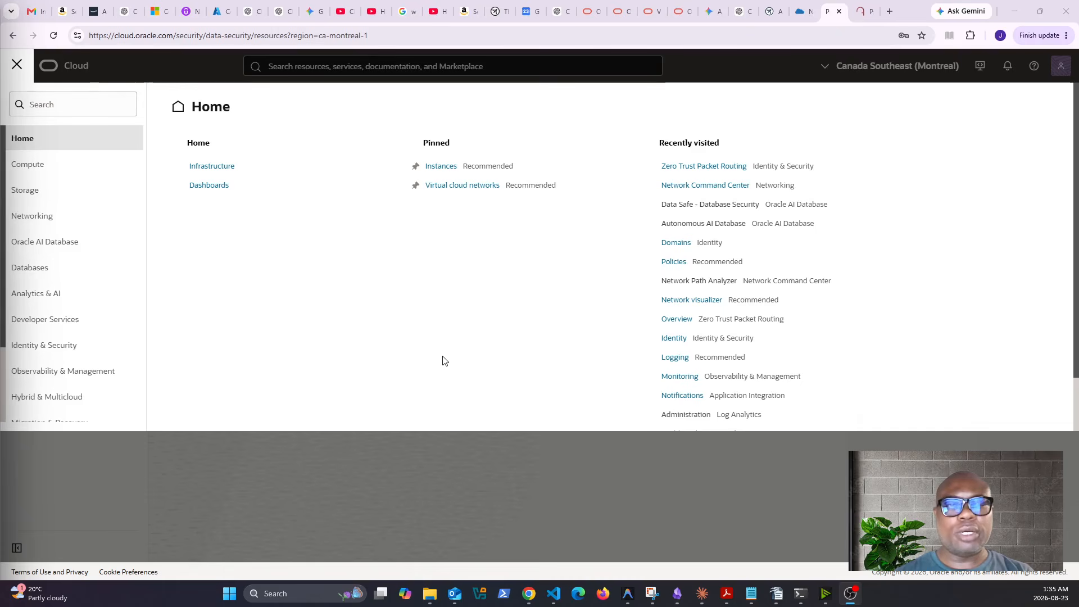
# Step: Go to the Network Path Analyzer in the Network Command Center under Networking
pyautogui.click(32, 214)
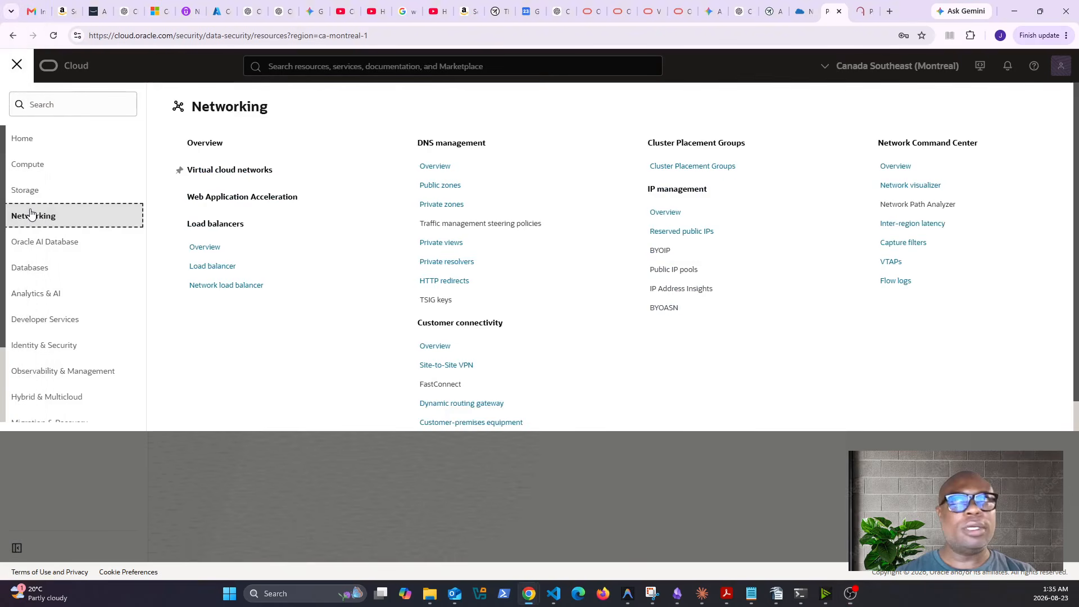
pyautogui.click(936, 150)
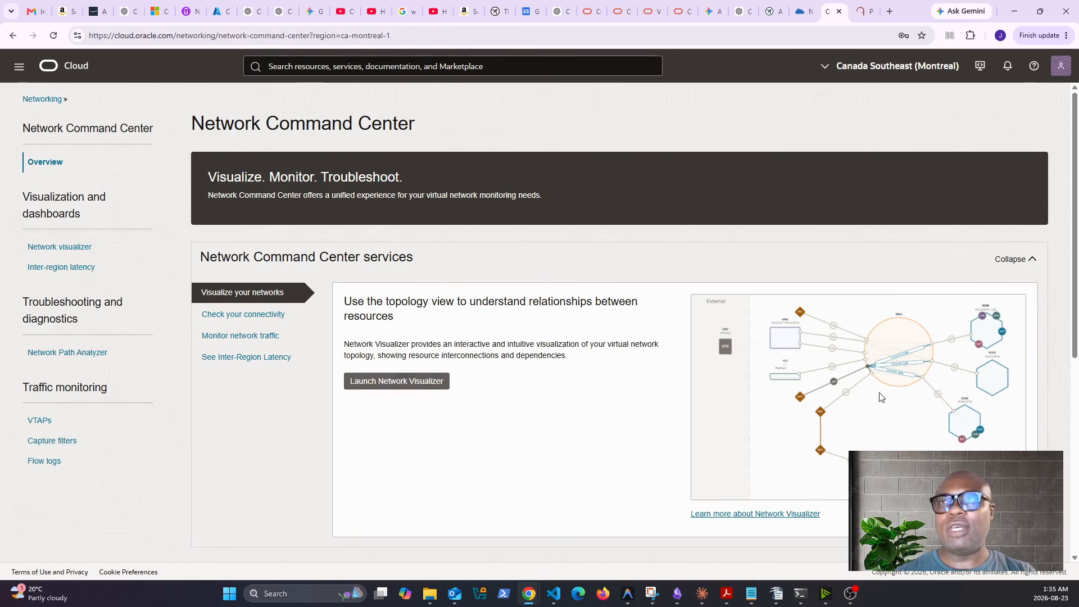
pyautogui.click(76, 353)
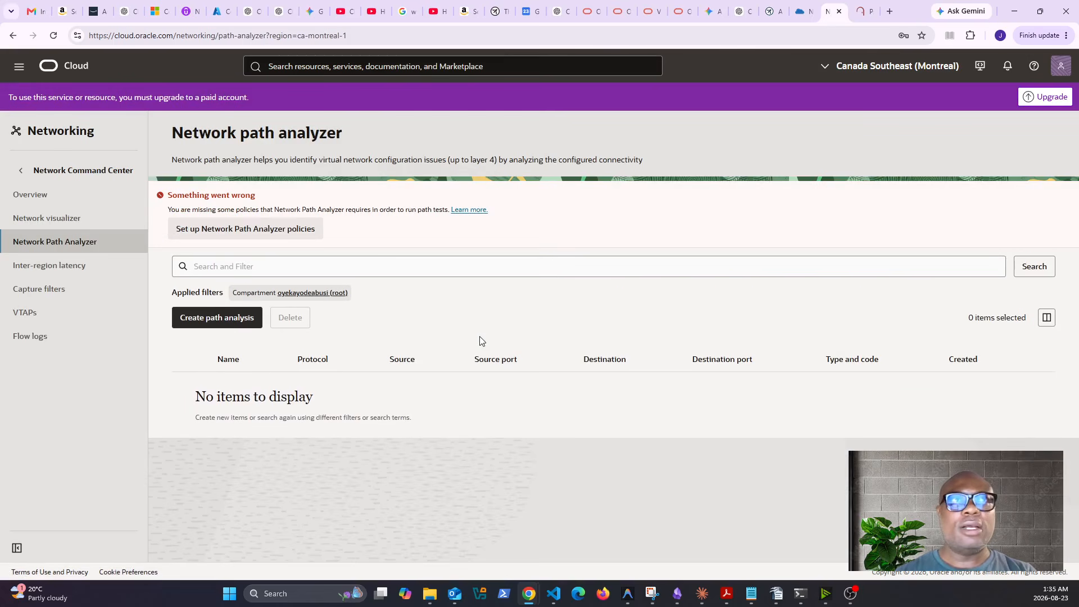
# Step: Start a new path analysis and name it app-estate
pyautogui.click(241, 316)
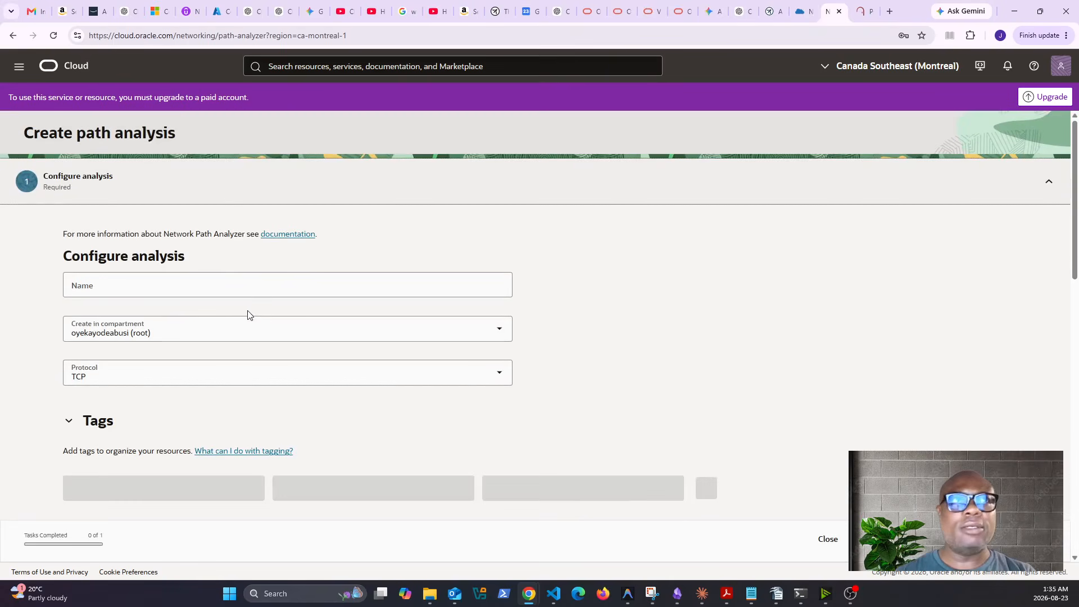
pyautogui.click(275, 288)
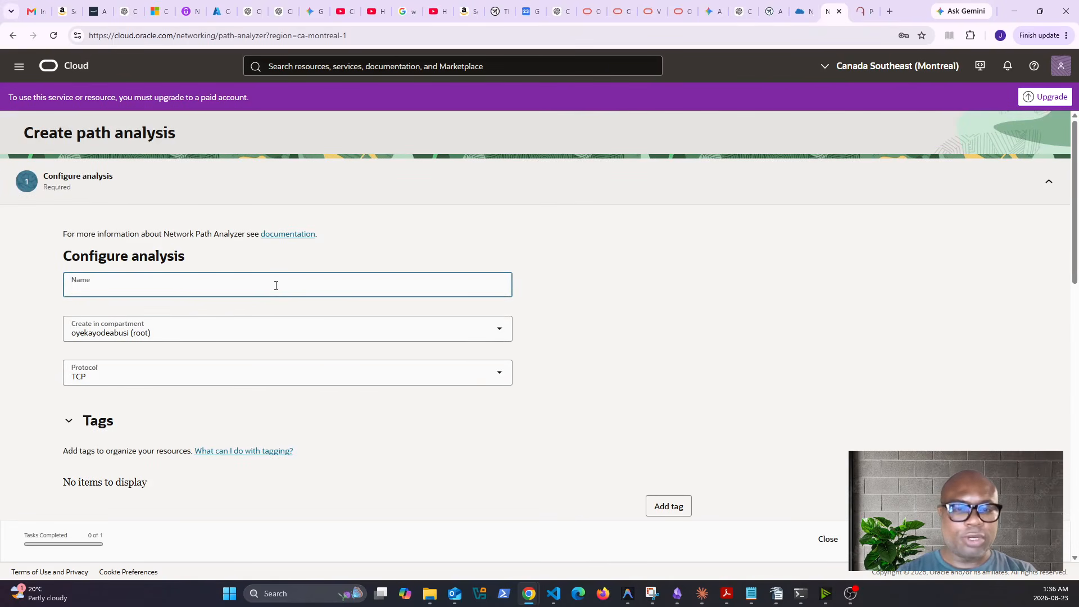
pyautogui.write('dat')
pyautogui.press('BackSpace')
pyautogui.press('BackSpace')
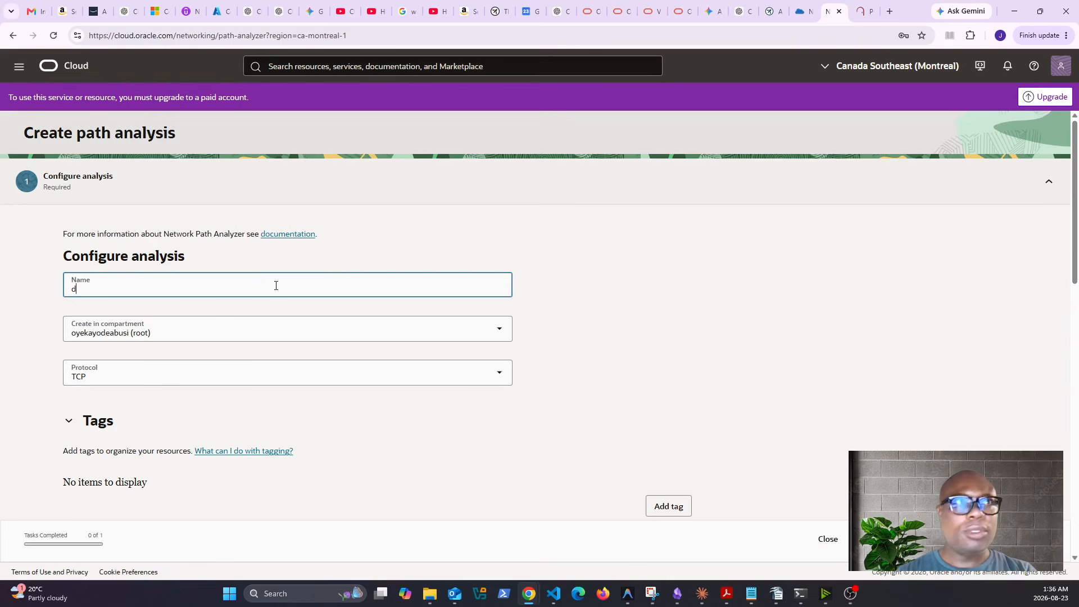
pyautogui.press('BackSpace')
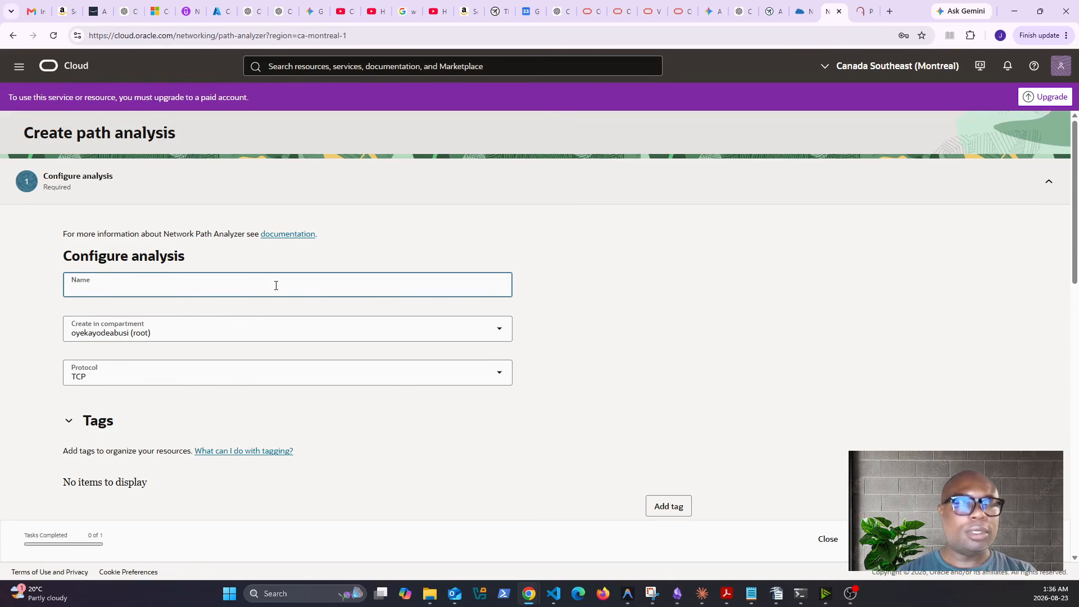
pyautogui.write('app-')
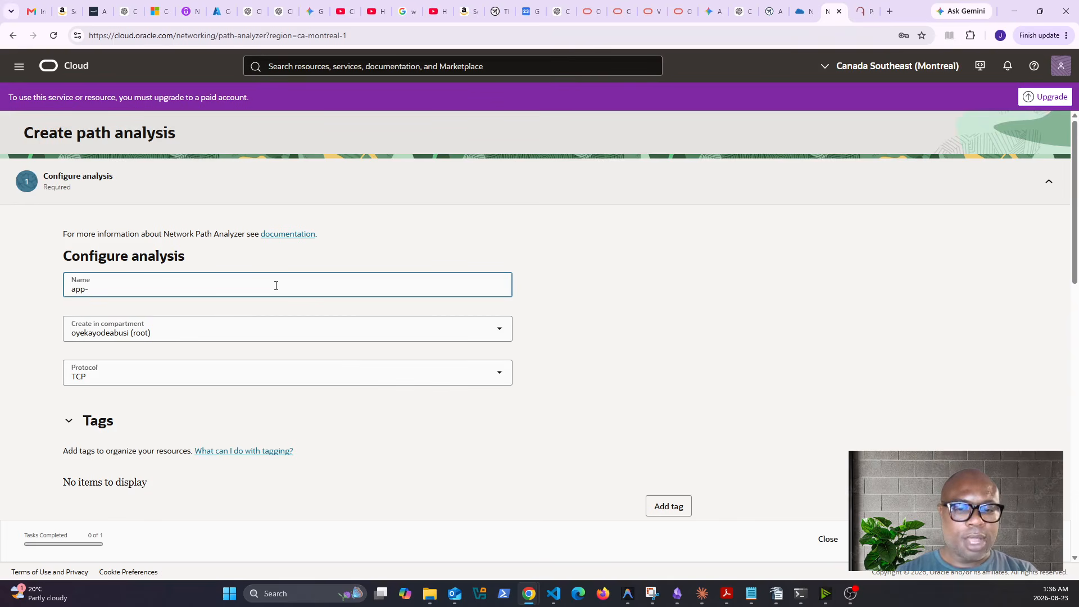
pyautogui.write('estate')
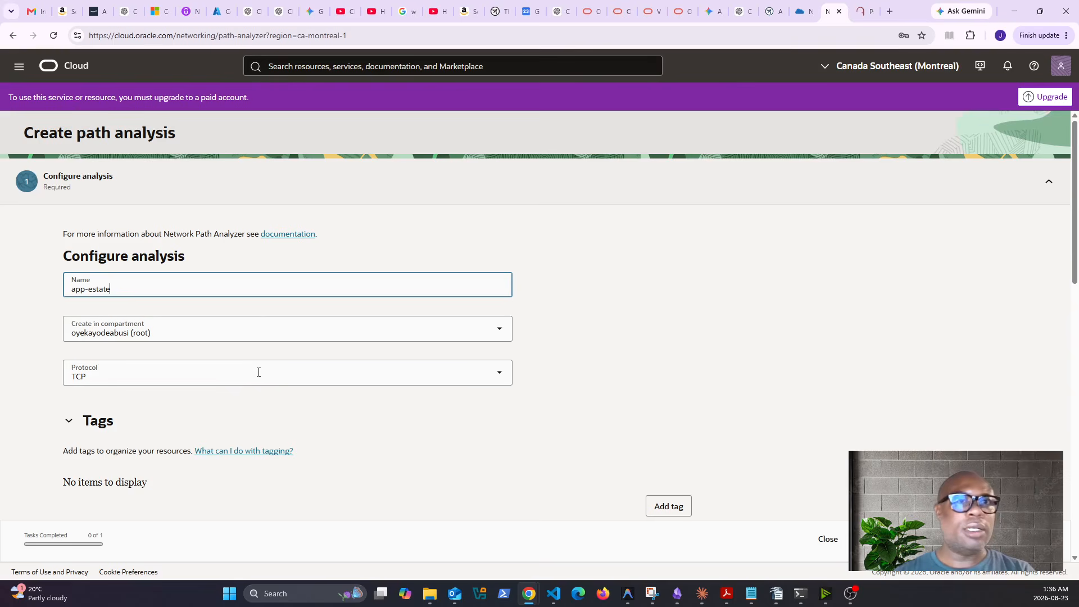
# Step: Enter 10.0.0.10 as the source IPv4 address of the path analysis and leave the source port empty
pyautogui.scroll(-3, 457, 480)
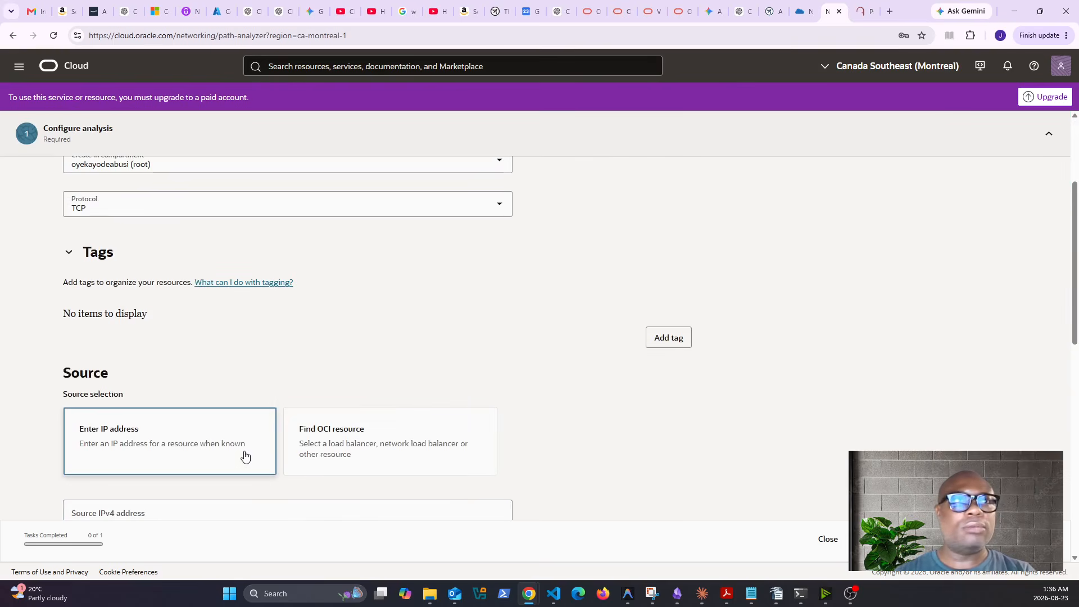
pyautogui.scroll(-2, 179, 430)
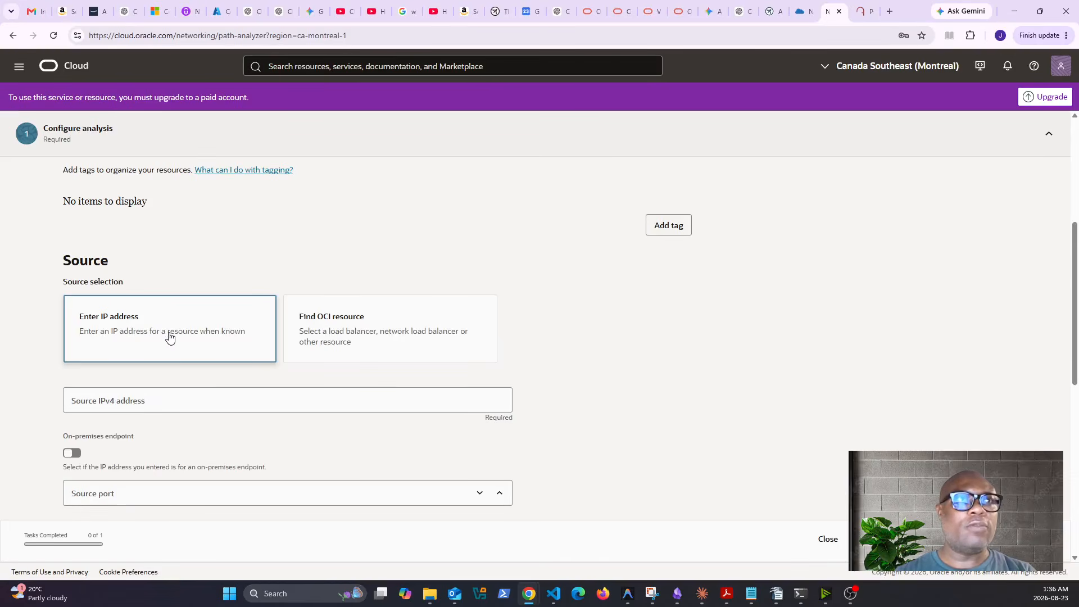
pyautogui.hotkey('alt', 'Tab')
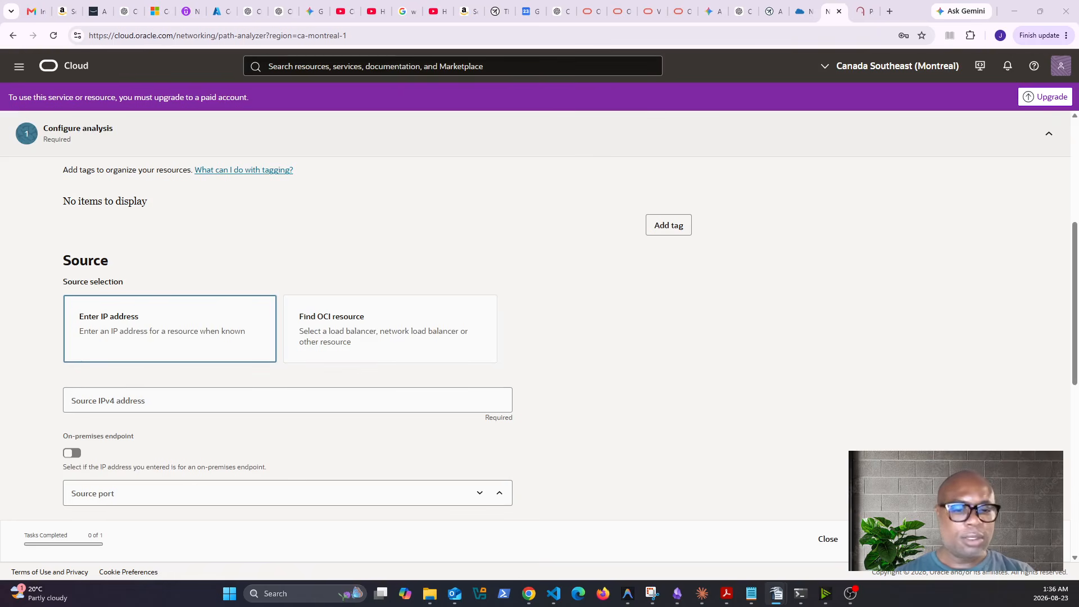
pyautogui.click(113, 406)
pyautogui.write('10.0.0.10')
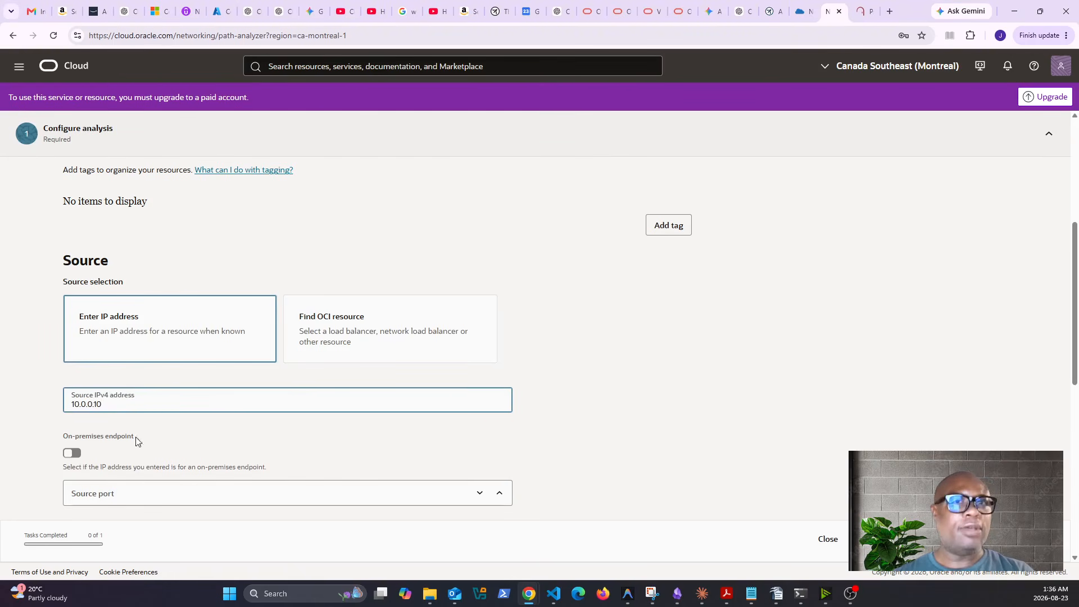
pyautogui.scroll(-3, 133, 490)
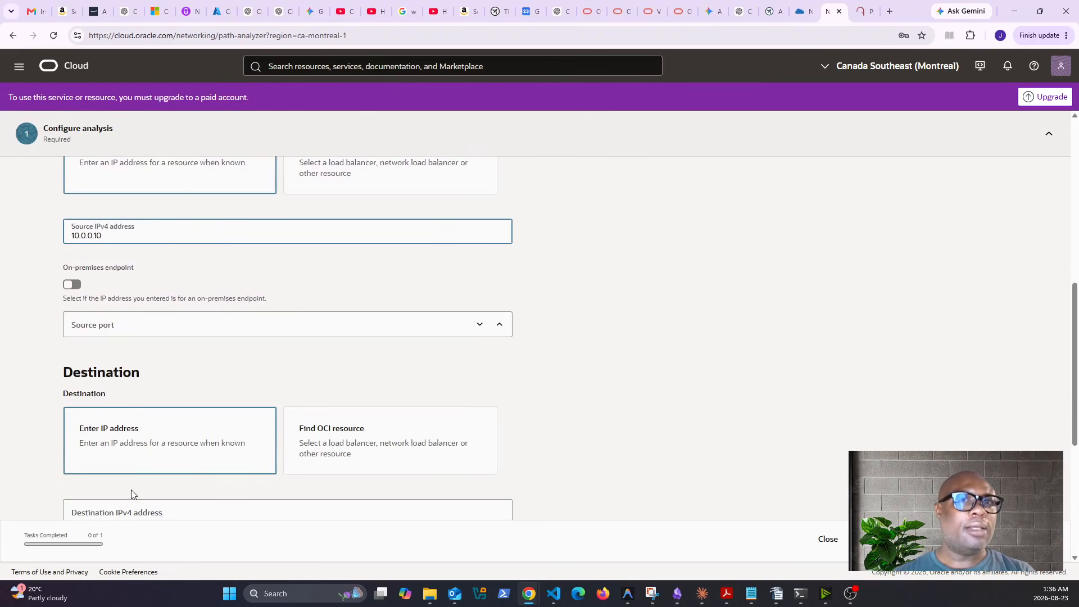
pyautogui.click(172, 324)
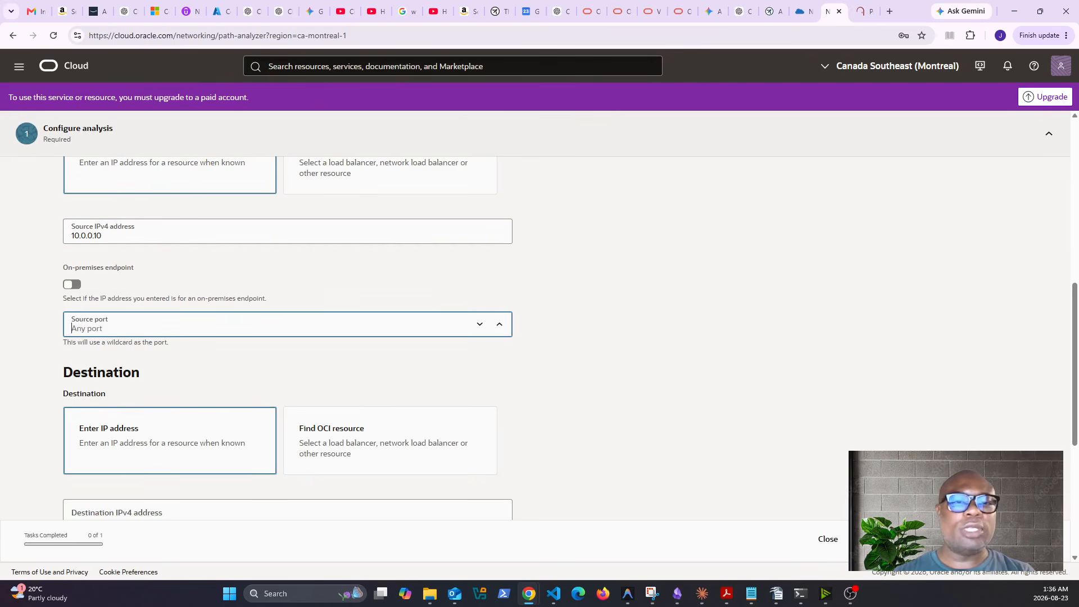
pyautogui.hotkey('alt', 'Tab')
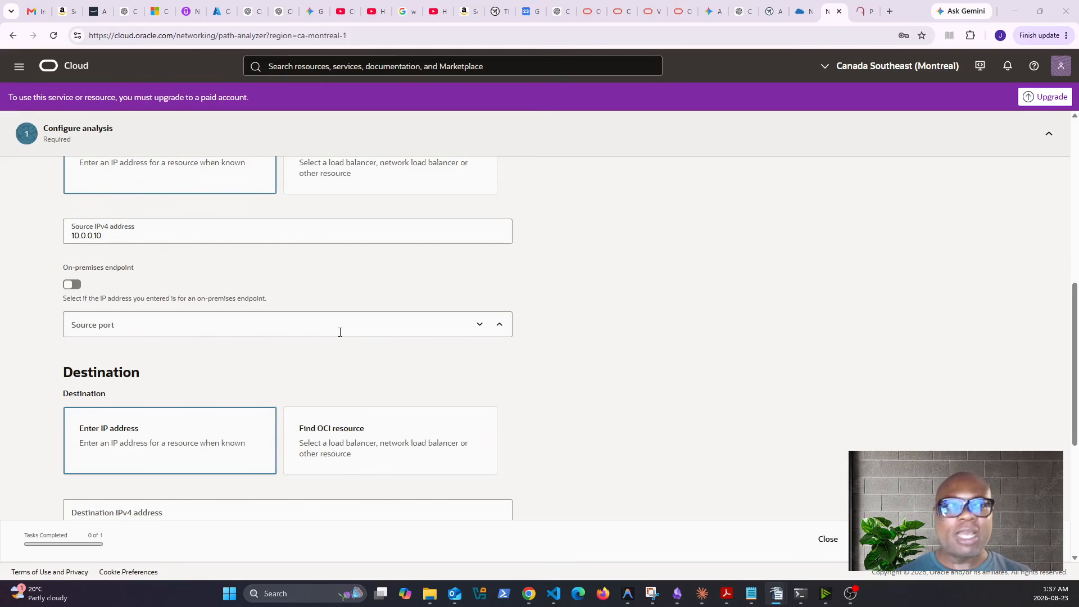
# Step: Set the source port of the path analysis to 1521
pyautogui.click(340, 332)
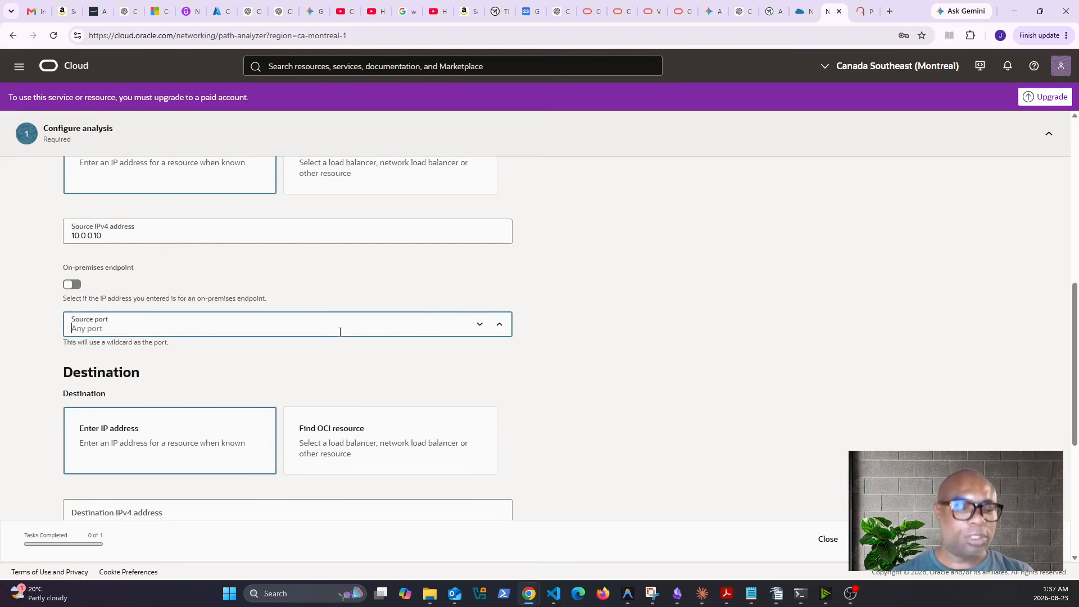
pyautogui.write('1521')
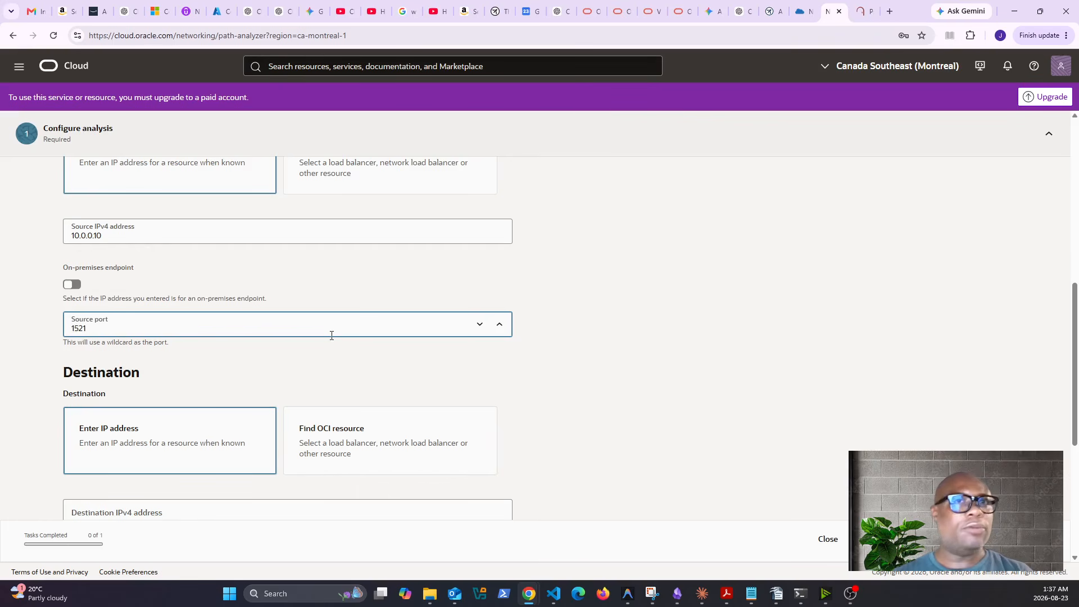
pyautogui.scroll(-2, 204, 444)
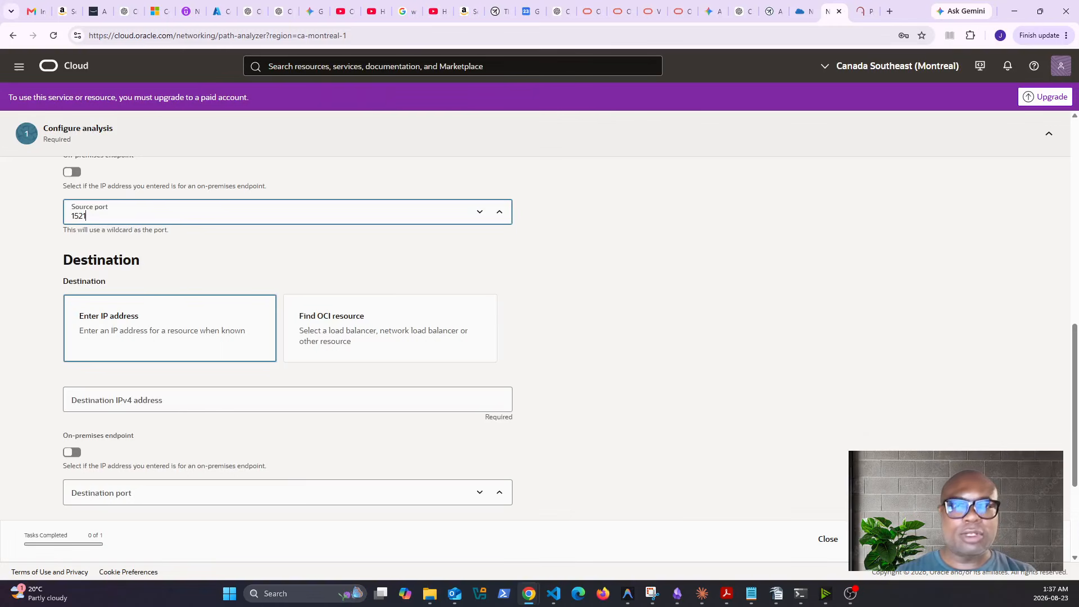
# Step: Enter 10.1.1.10 as the destination IPv4 address of the path analysis and set the destination port to 1522
pyautogui.hotkey('alt', 'Tab')
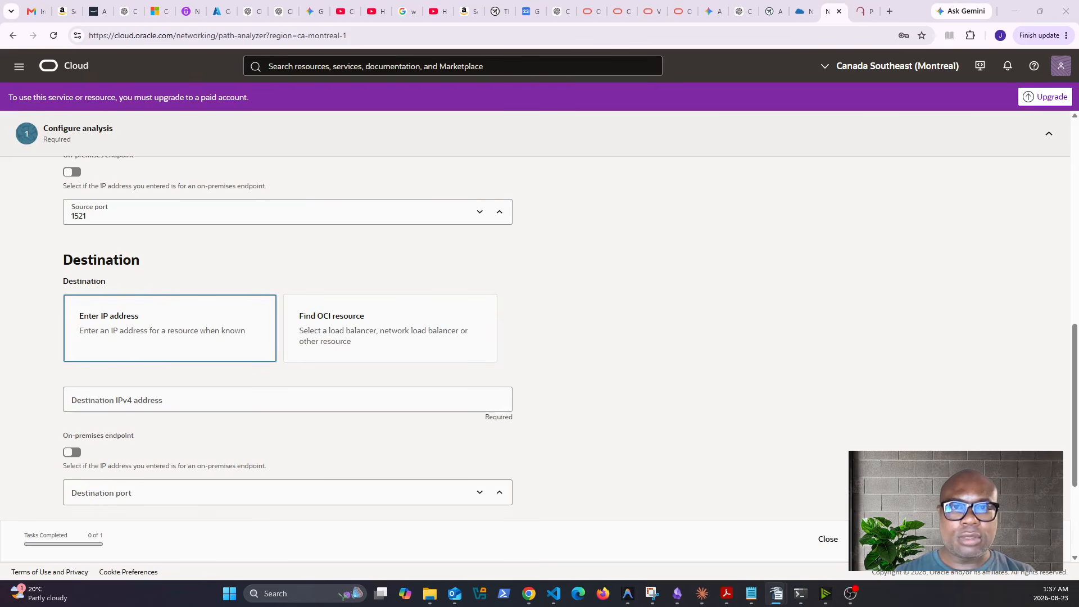
pyautogui.click(144, 401)
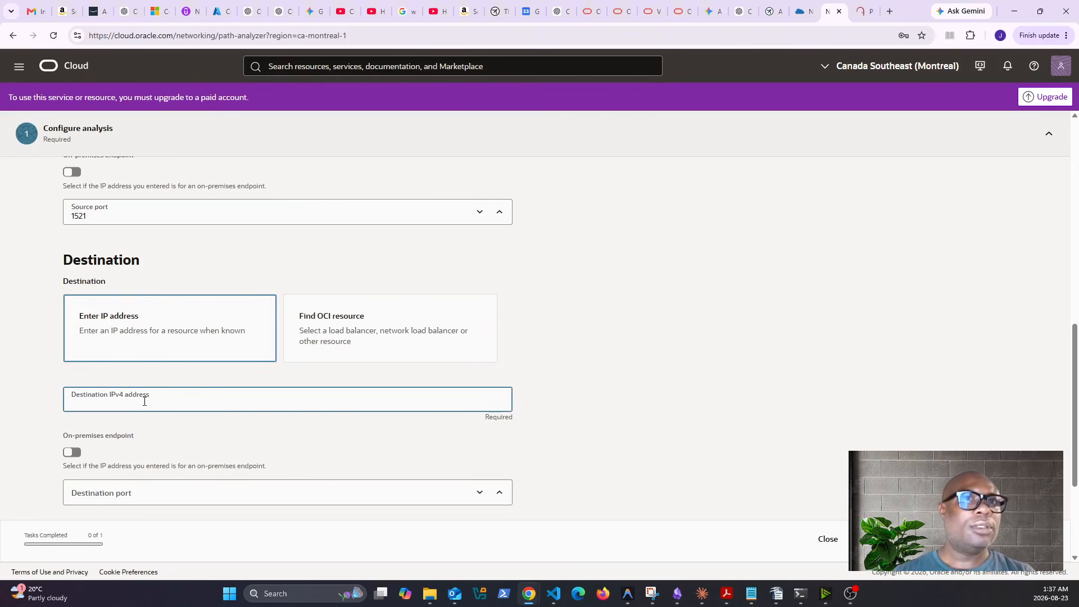
pyautogui.write('10.1.1.10')
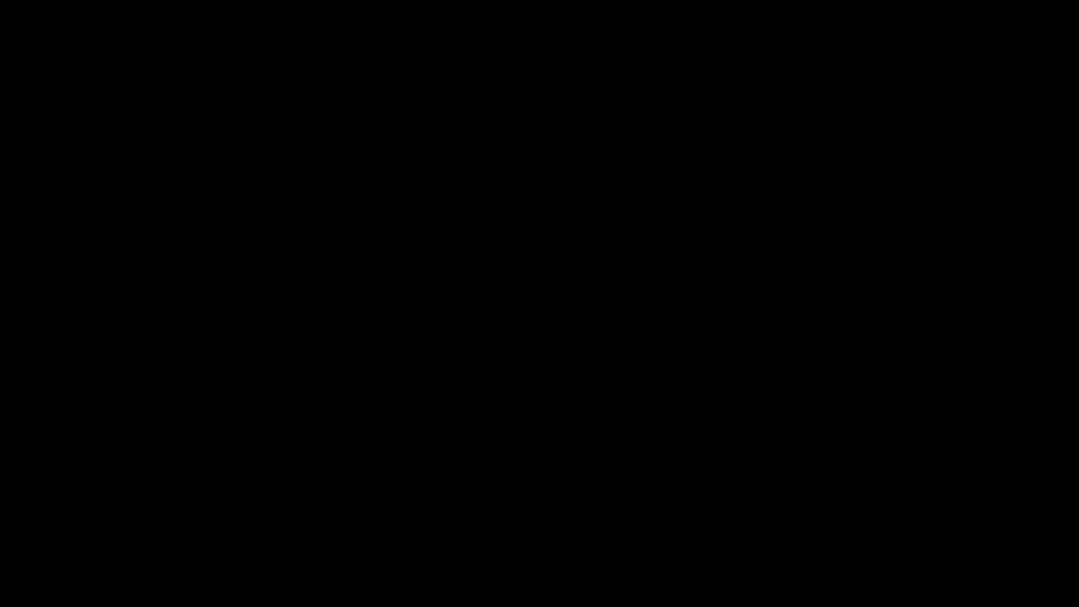
pyautogui.click(135, 492)
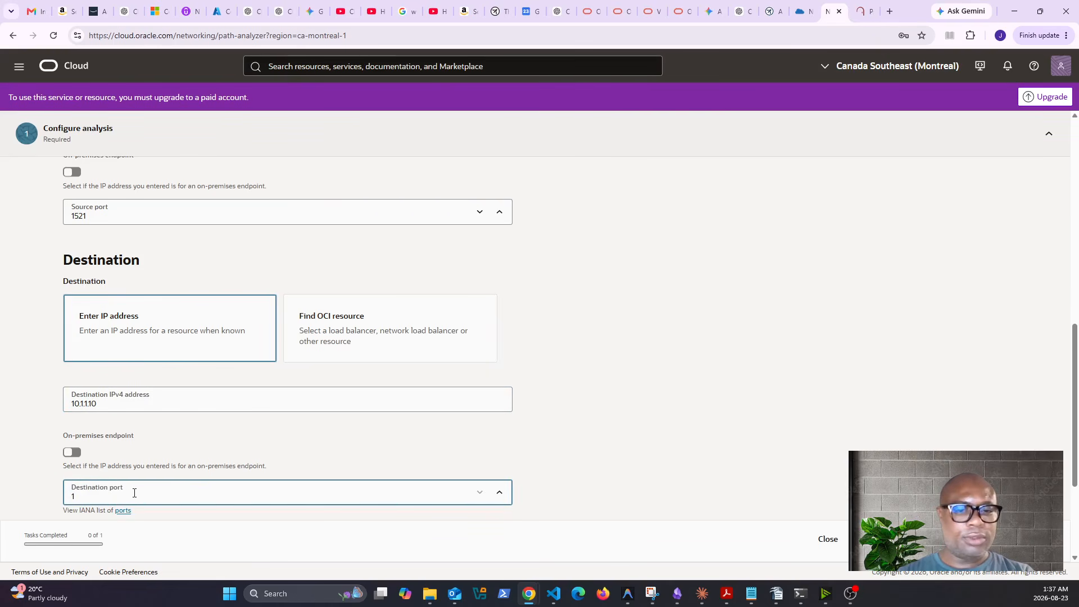
pyautogui.write('1')
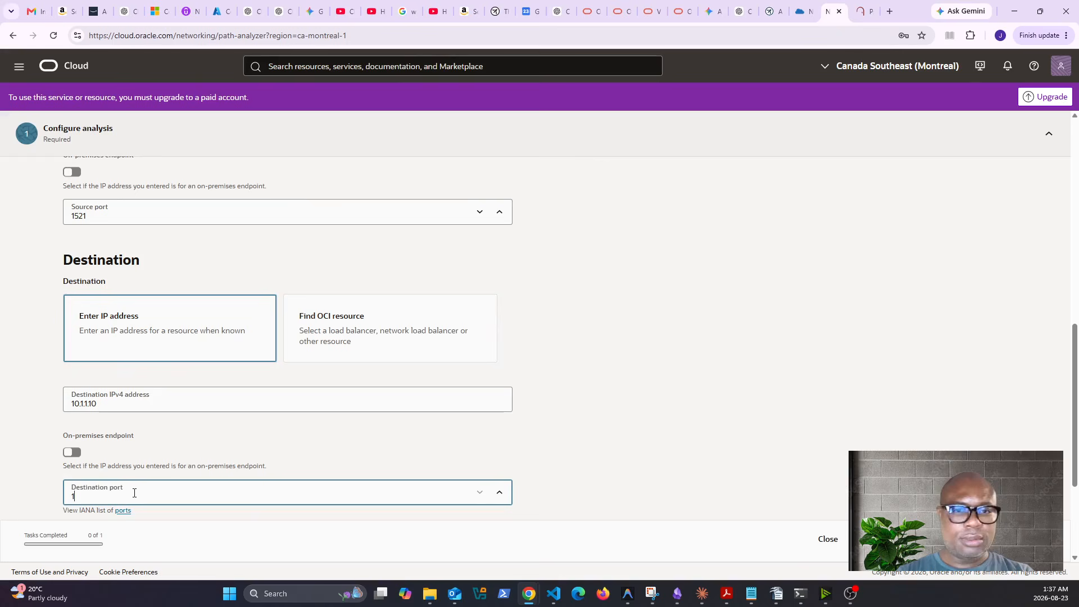
pyautogui.write('522')
# Step: Run the bi-directional path analysis and review its discovered paths against the analysis parameters
pyautogui.scroll(-3, 257, 484)
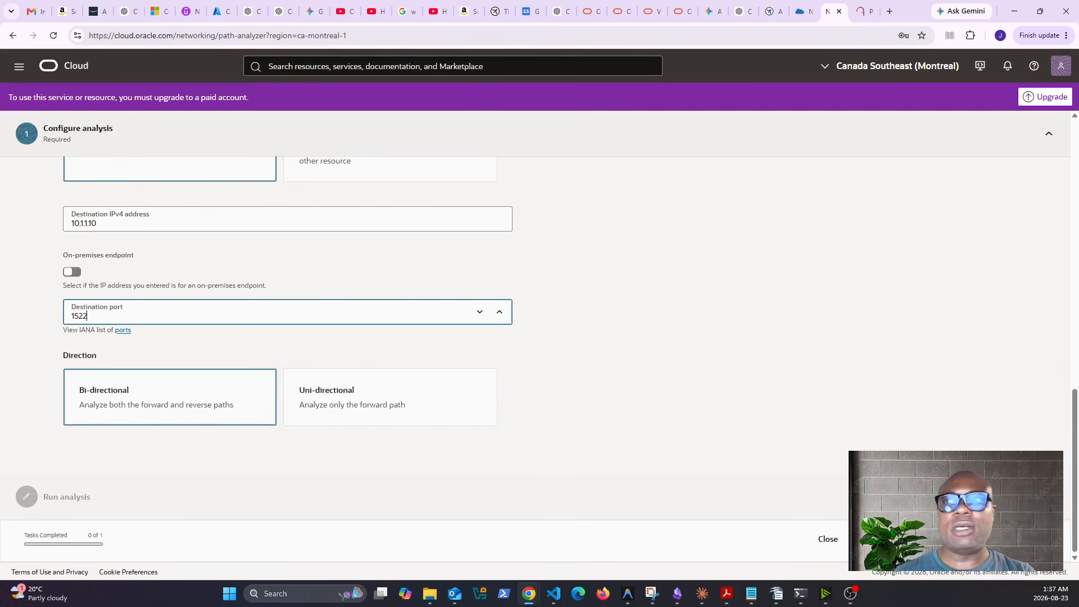
pyautogui.click(1020, 539)
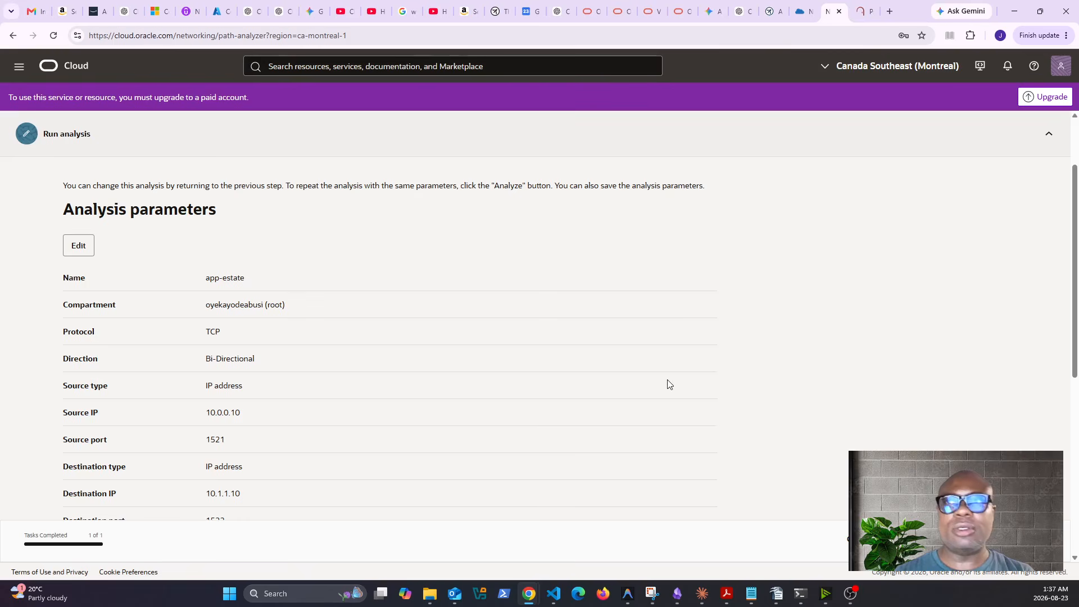
pyautogui.scroll(-4, 666, 382)
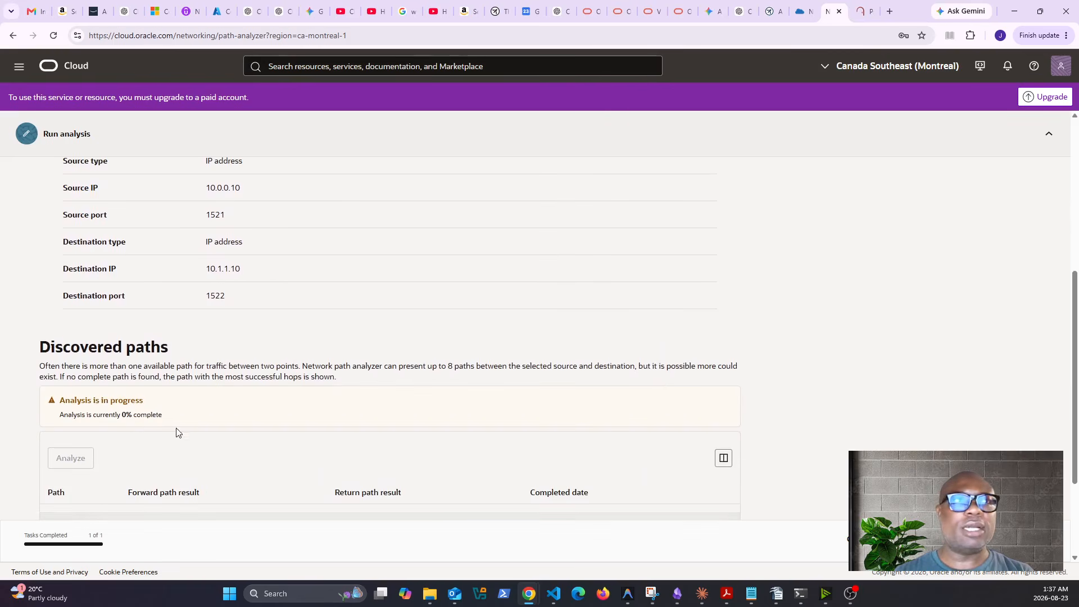
pyautogui.scroll(-3, 462, 433)
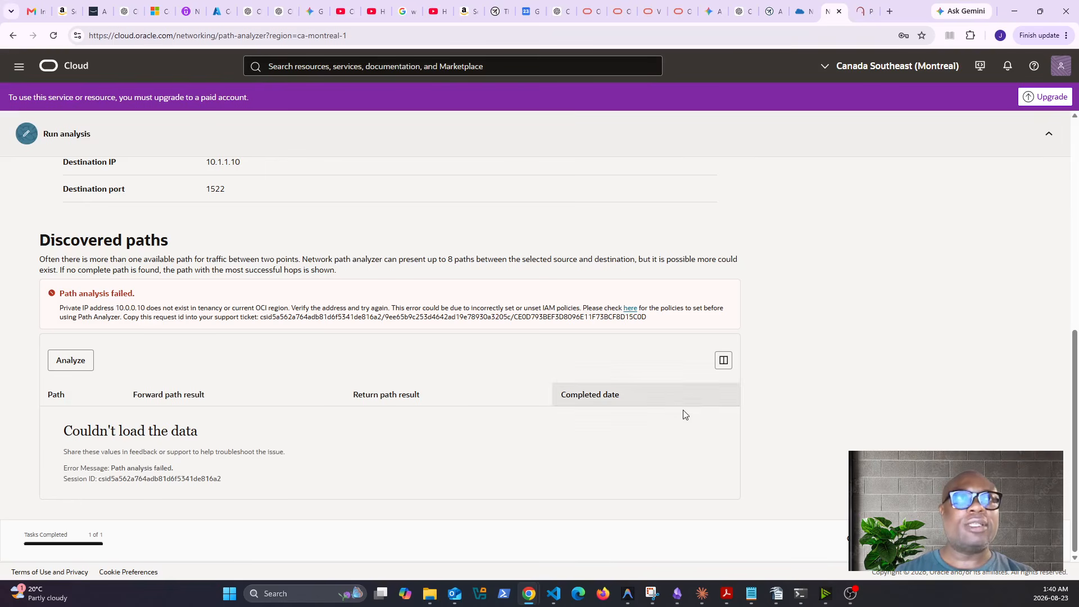
pyautogui.scroll(1, 685, 414)
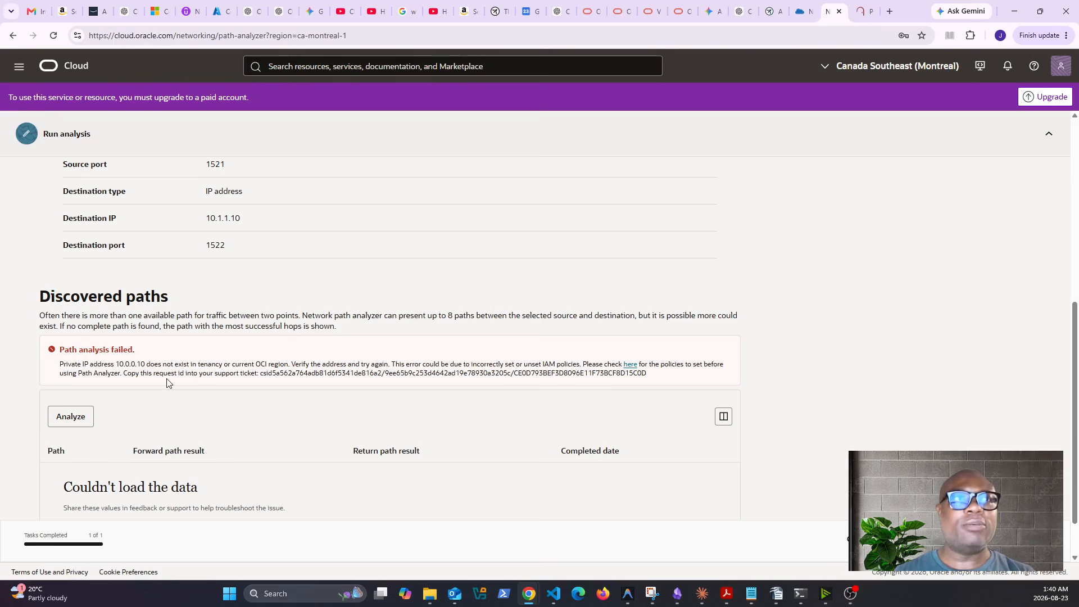
pyautogui.scroll(-1, 342, 386)
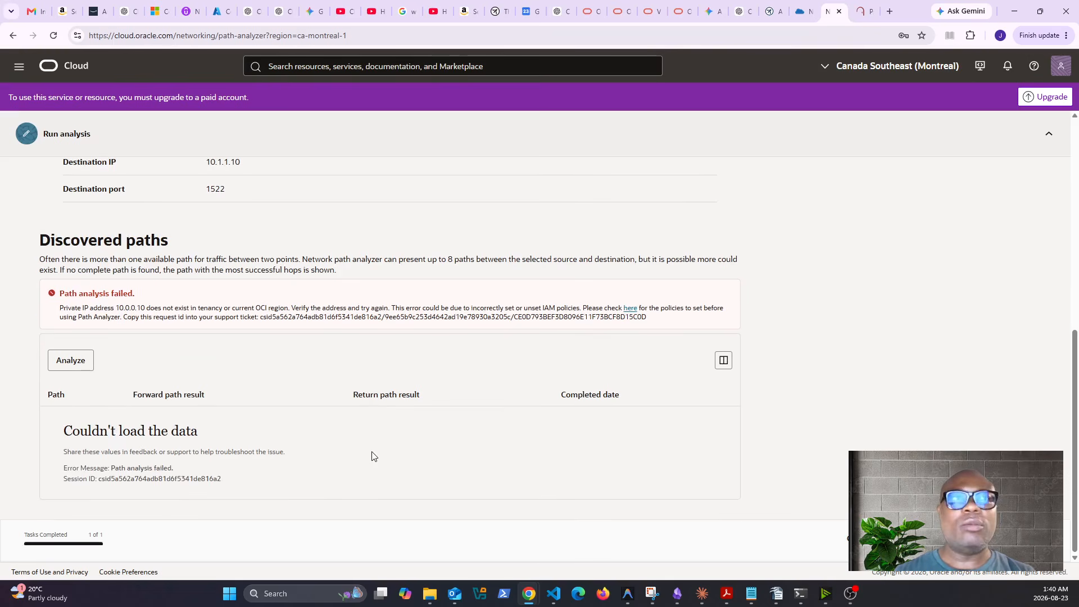
pyautogui.scroll(3, 377, 450)
pyautogui.scroll(3, 383, 450)
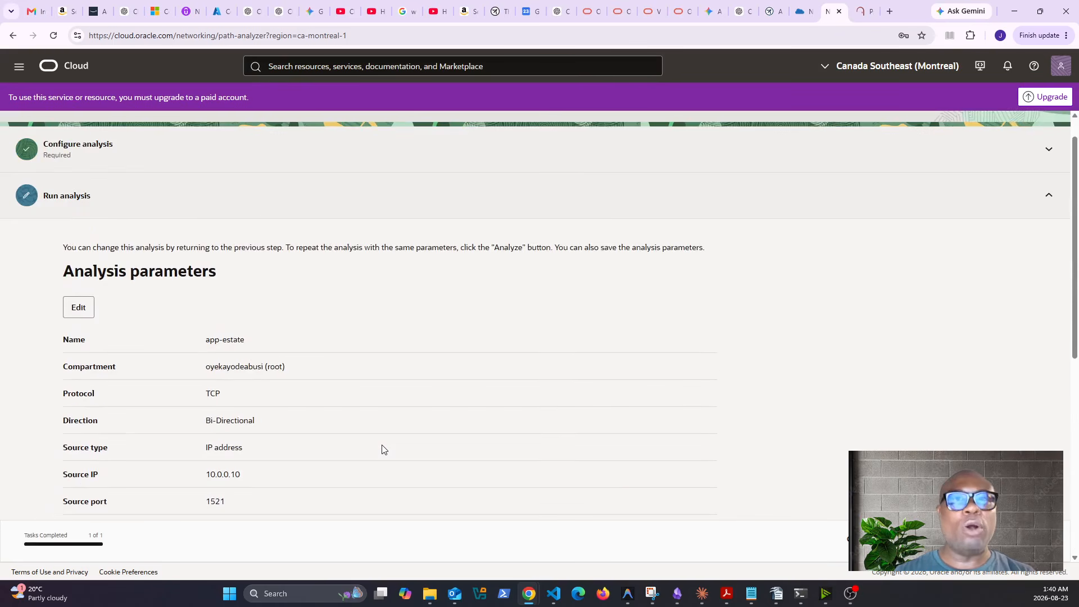
pyautogui.scroll(-6, 382, 449)
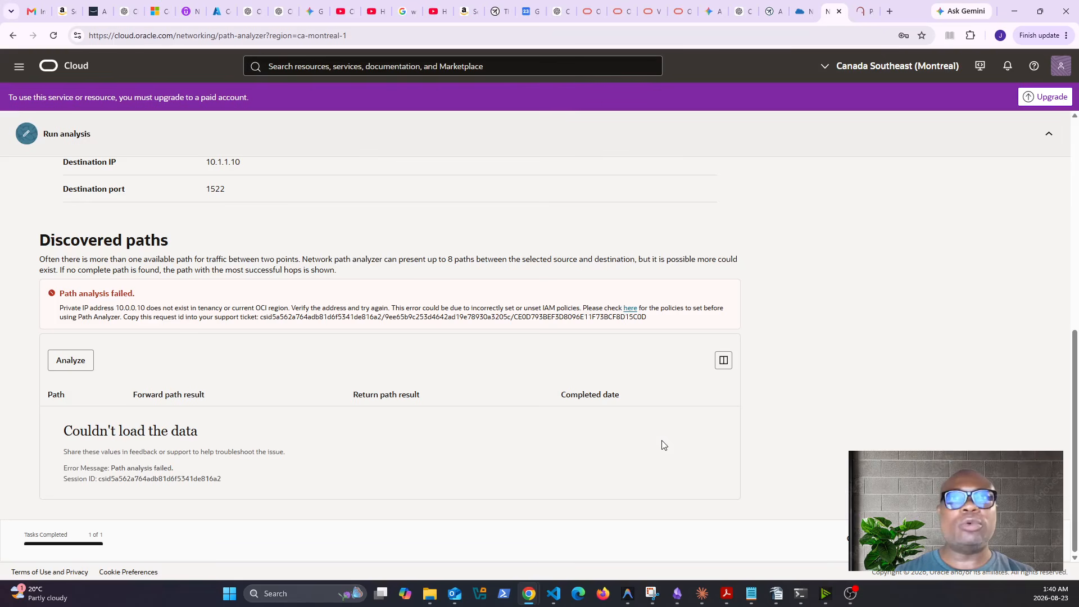